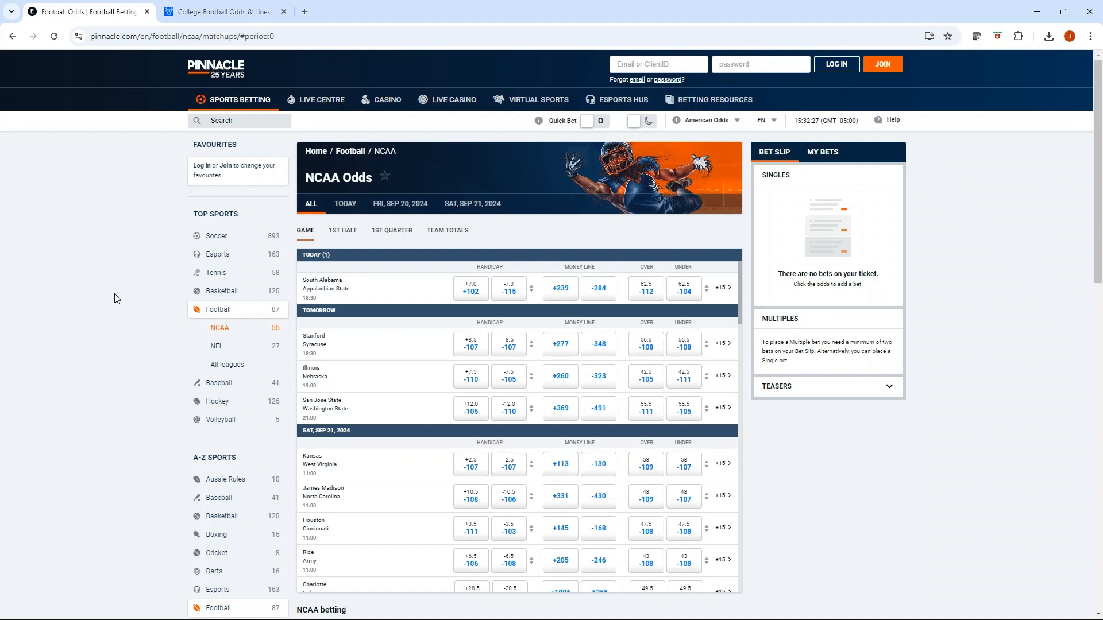
Step: Check that the NCAA odds page is set to the American odds format
scroll(117, 299, down, 1)
scroll(116, 299, up, 1)
click(736, 122)
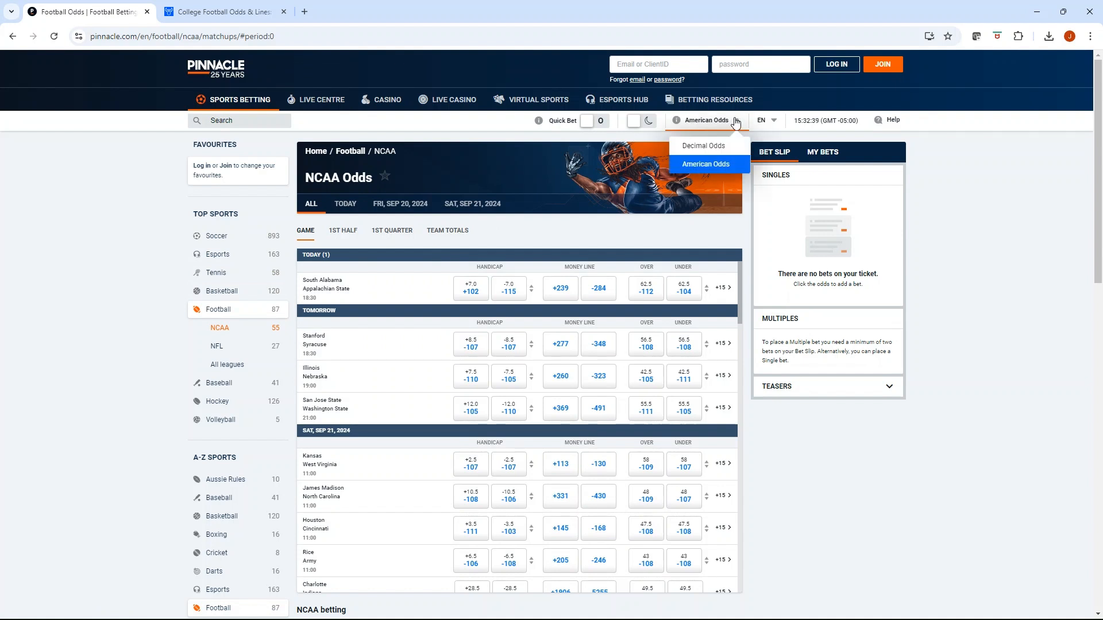
click(736, 122)
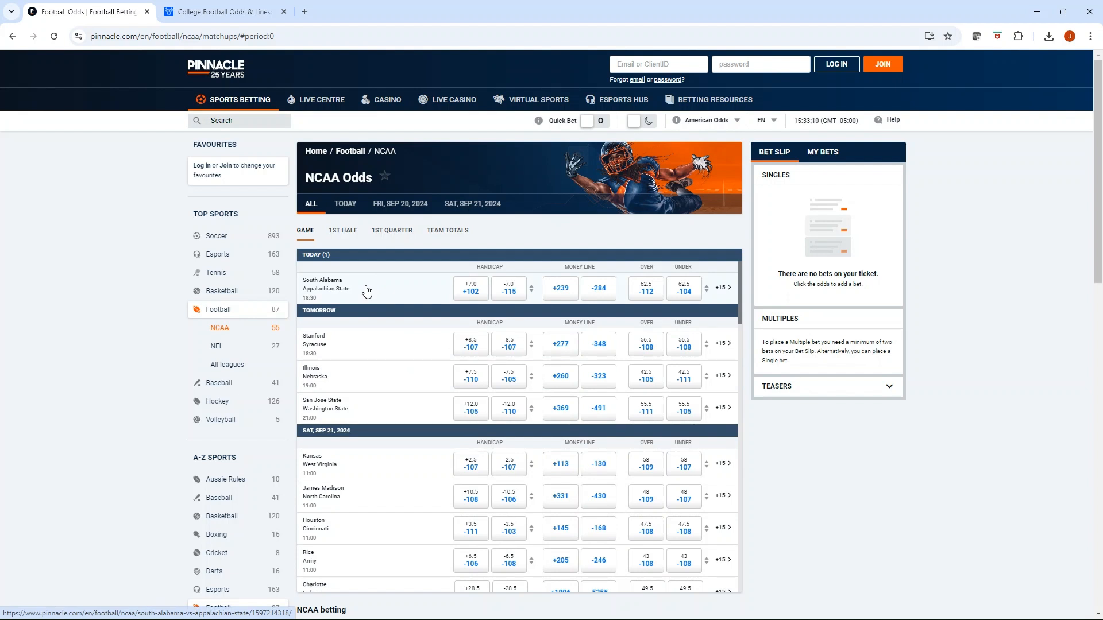
Step: Filter the NCAA odds to today's games and copy the South Alabama vs Appalachian State row
scroll(373, 305, down, 1)
scroll(373, 305, up, 1)
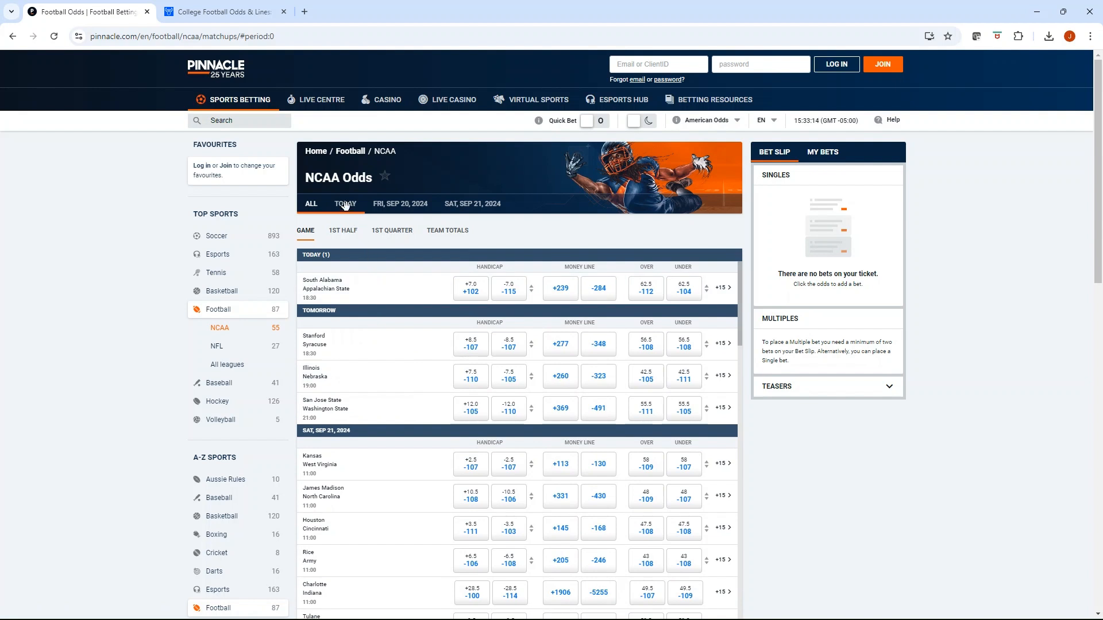
click(347, 210)
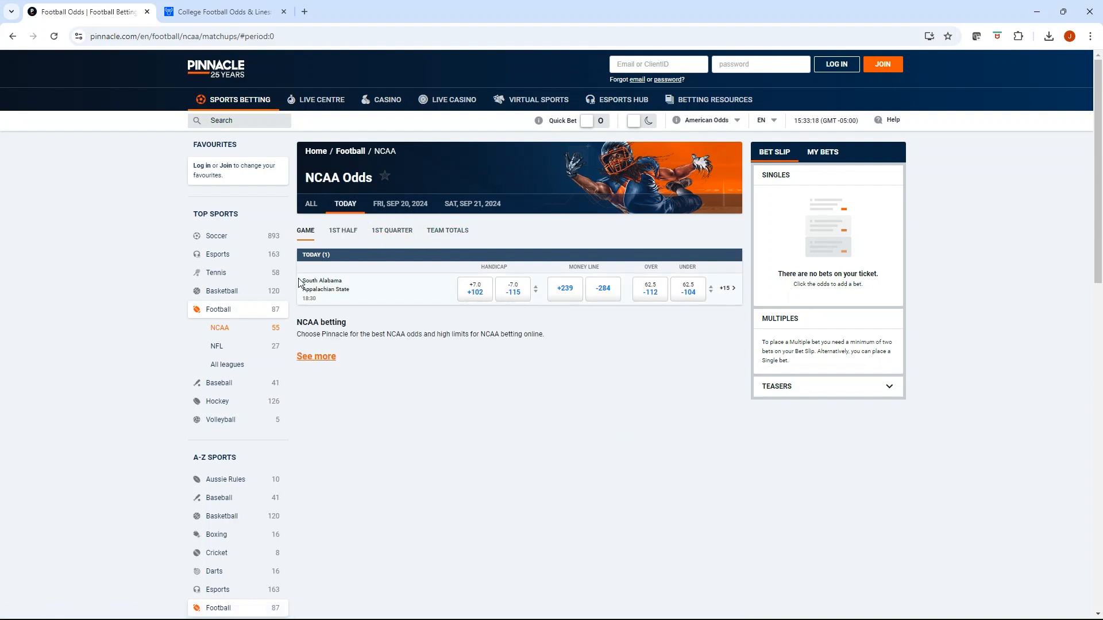
drag(298, 281, 738, 296)
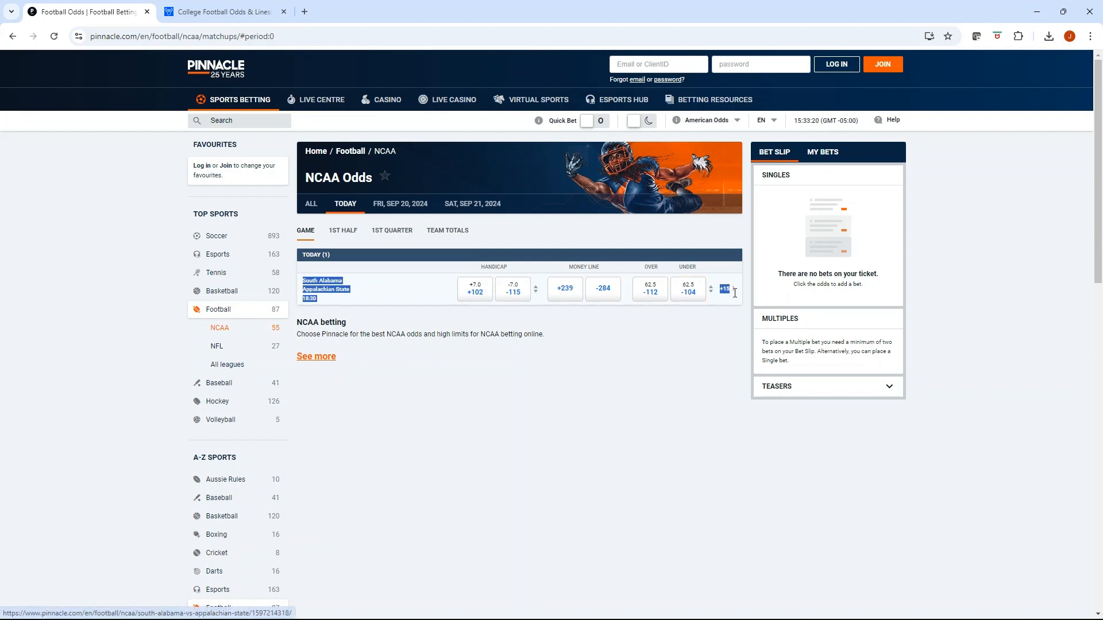
Step: Switch to the College Football EV Model workbook in Excel and paste the copied odds at Drop-In cell A1, matching destination formatting
key(alt+Tab)
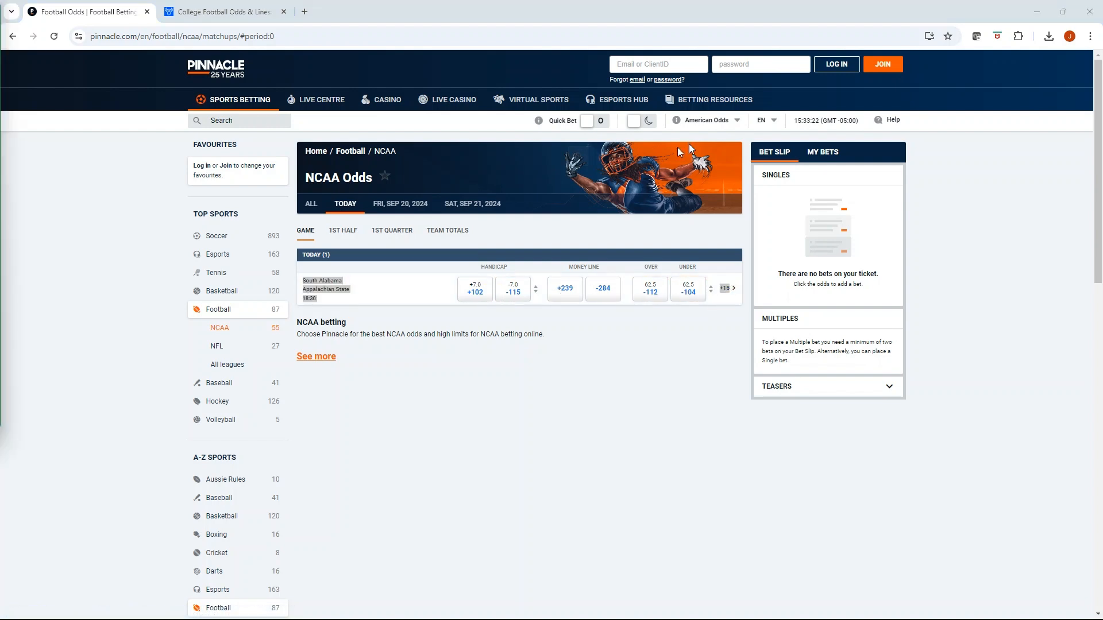
drag(687, 139, 696, 169)
click(825, 160)
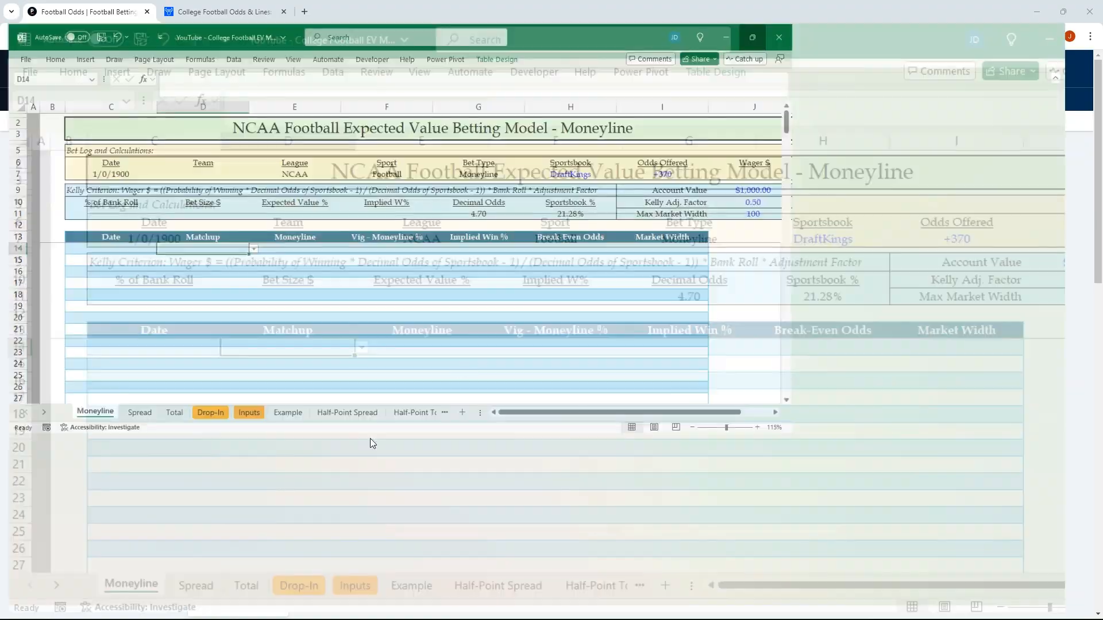
click(211, 598)
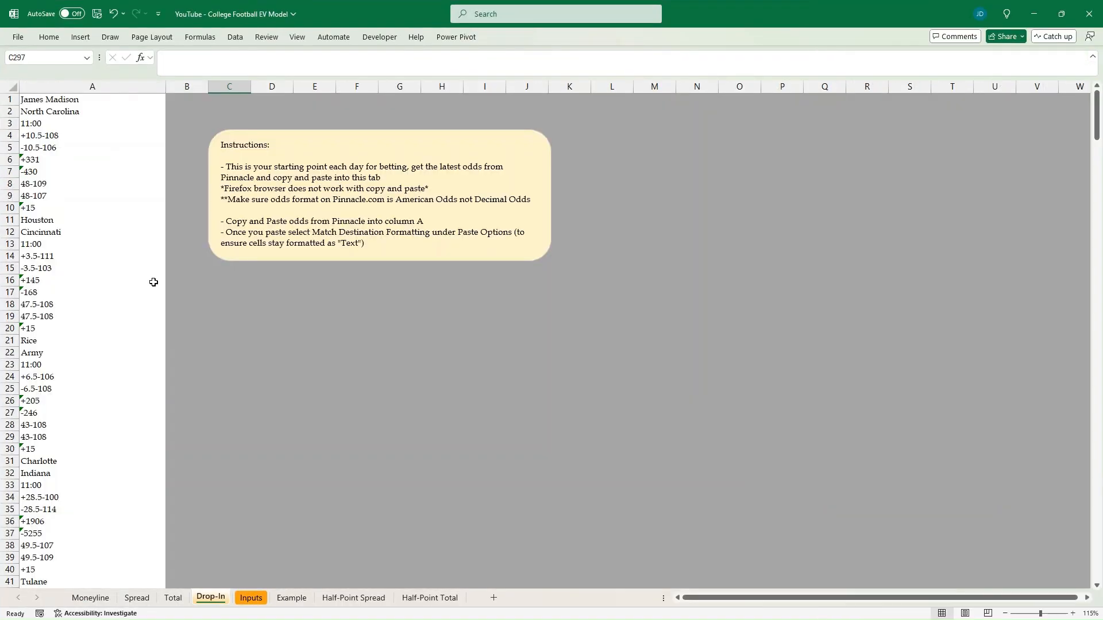
key(ctrl+Home)
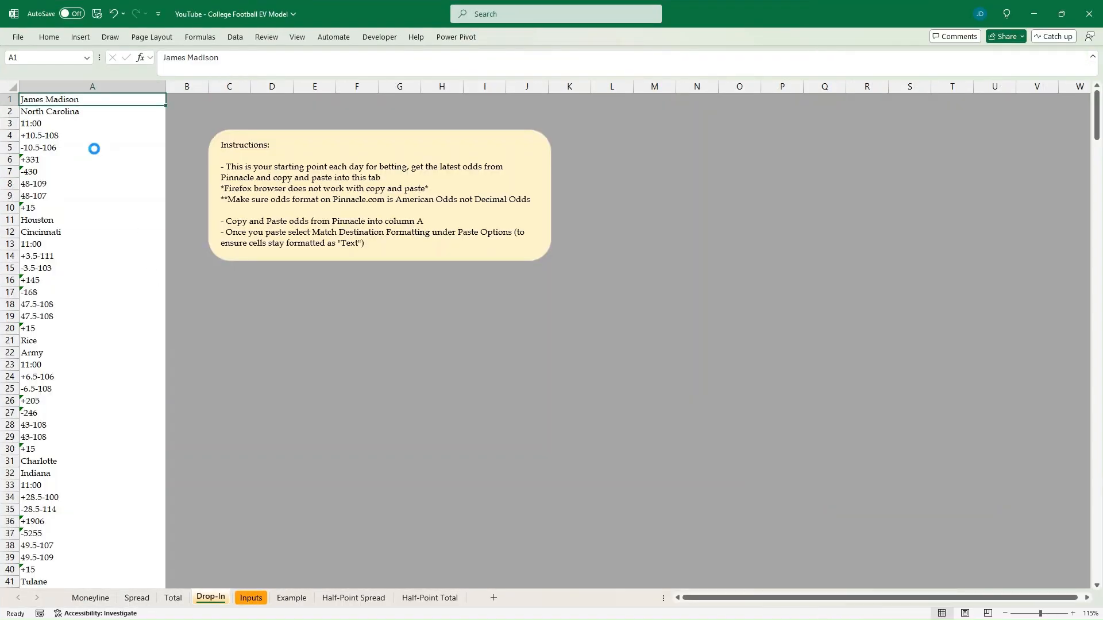
text(South Alabama Appalachian State 18:30 109 -122 239 -284 62.5-112 62.5-104 15)
key(m)
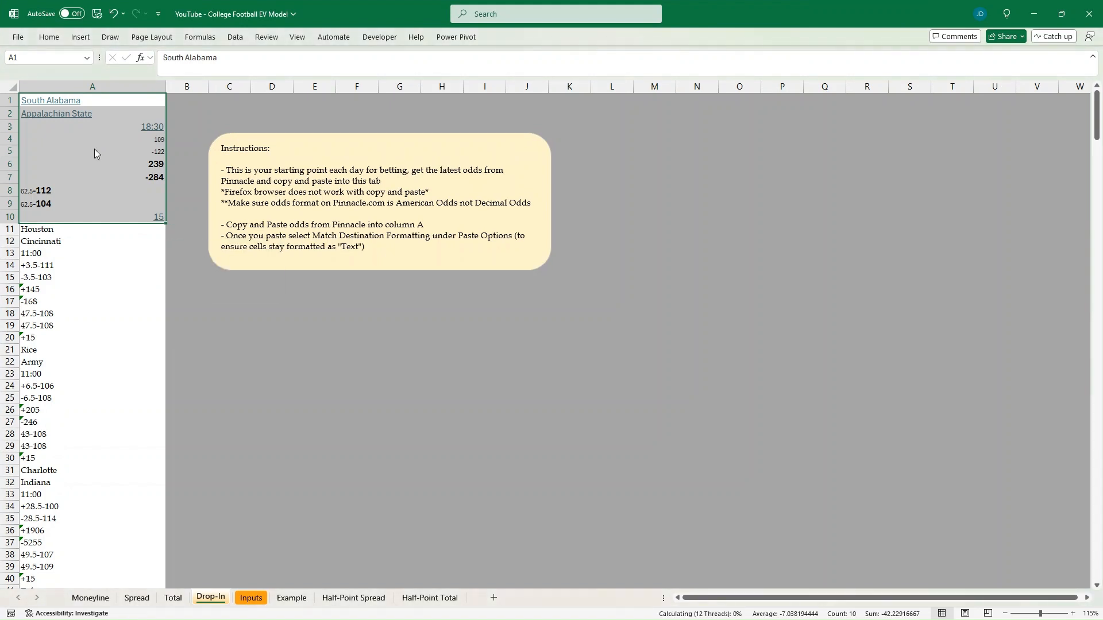
Step: Bring up the Moneyline sheet and separate the College Football Odds page into its own browser window
click(89, 598)
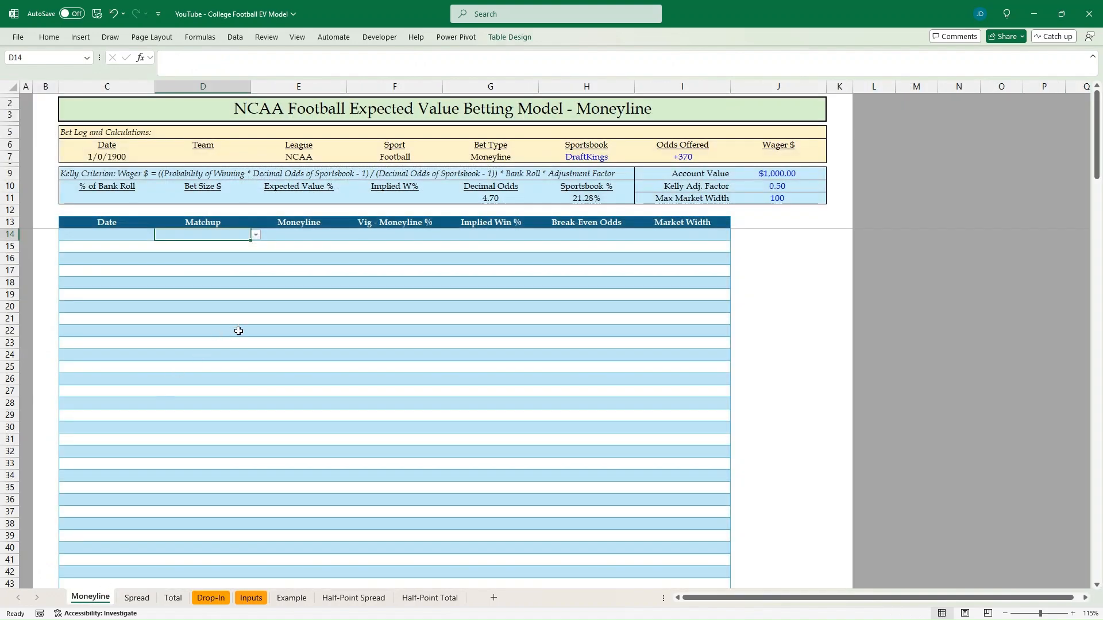
key(alt+Tab)
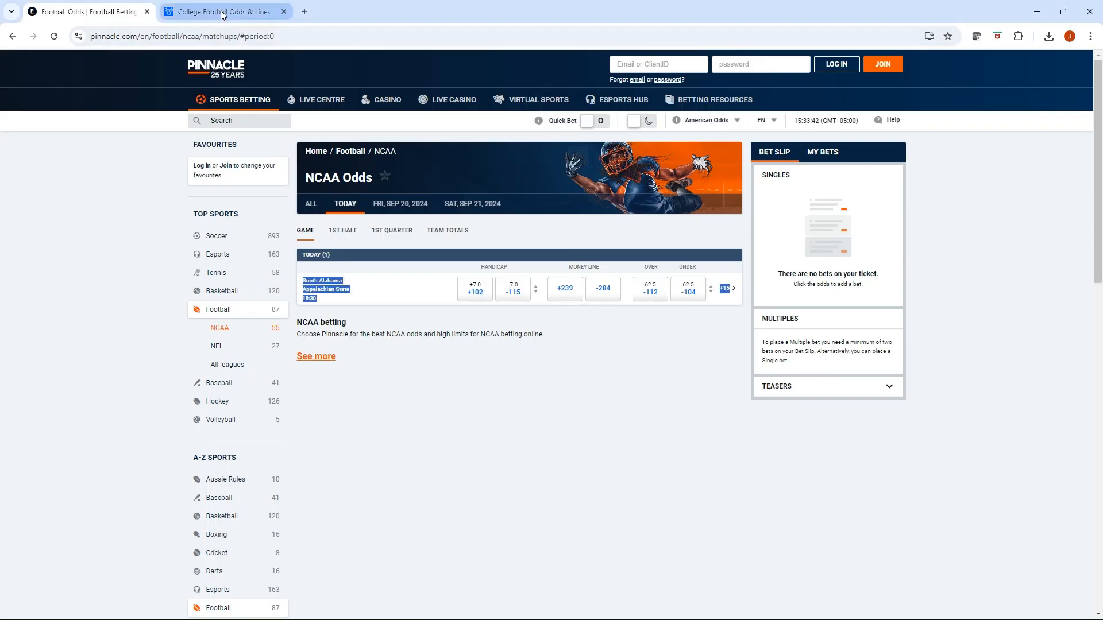
drag(219, 12, 126, 43)
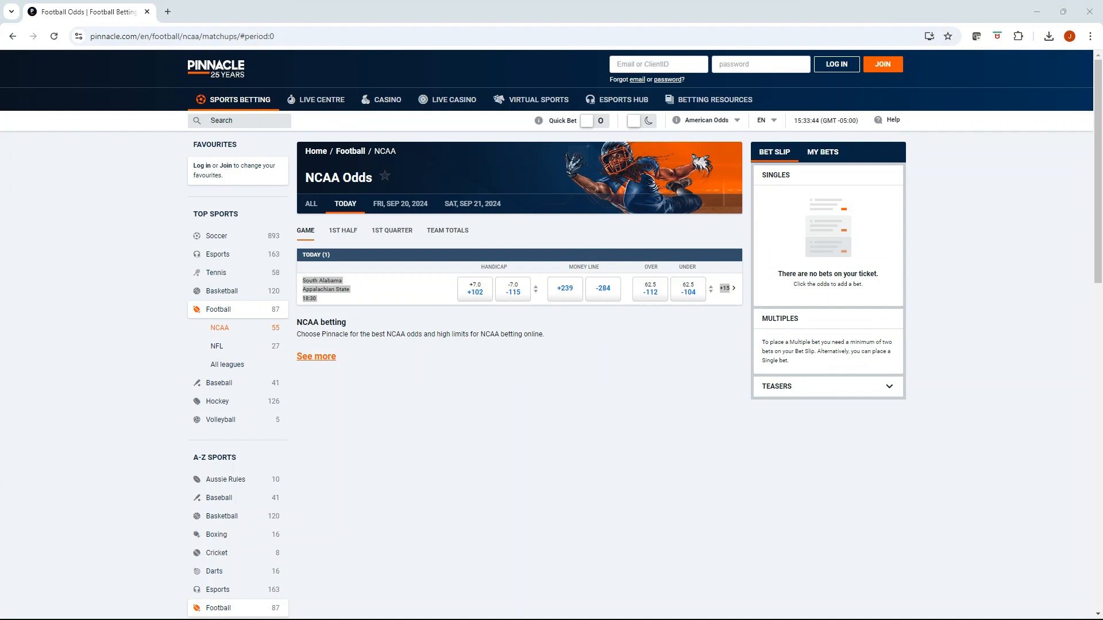
key(alt+Tab)
Step: Enter South Alabama and Appalachian State in the first two Matchup rows of the Moneyline table
key(Tab)
text(South)
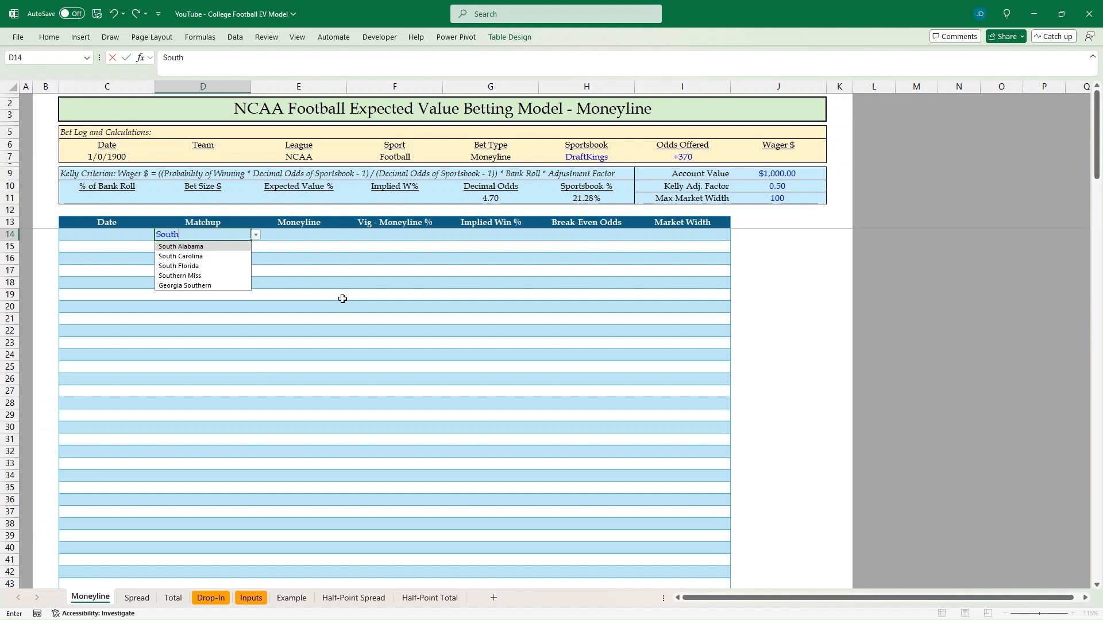
key(Return)
text(App)
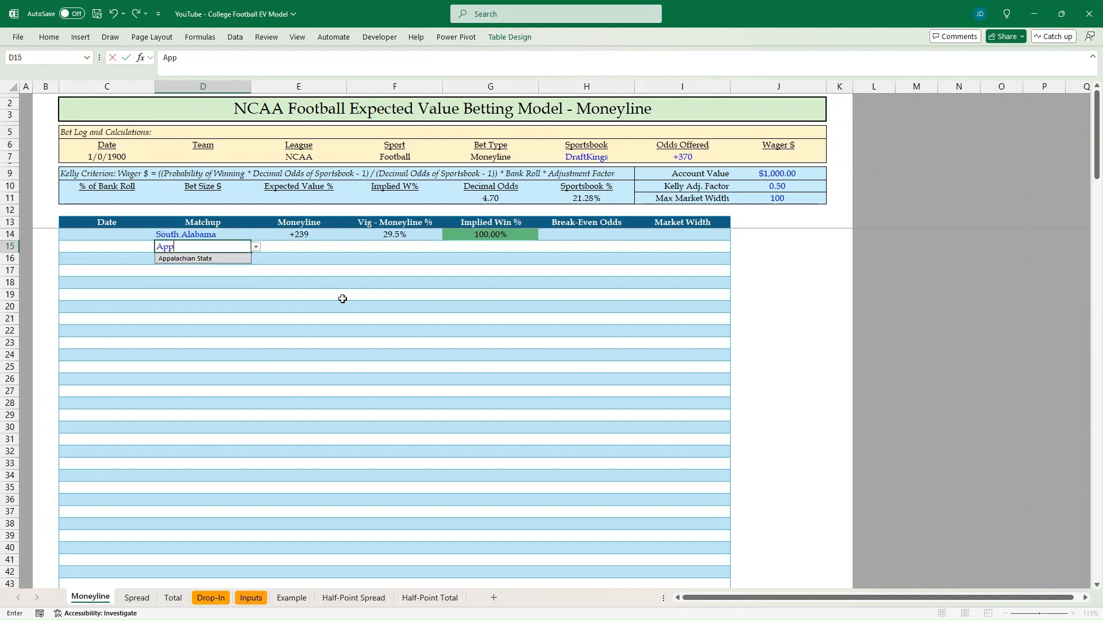
Step: Enter the current date, 9/19/2024, in the Date column for both teams
key(Left)
key(Up)
key(ctrl+semicolon)
key(Return)
key(Down)
key(ctrl+semicolon)
key(Return)
key(Up)
key(Up)
key(Right)
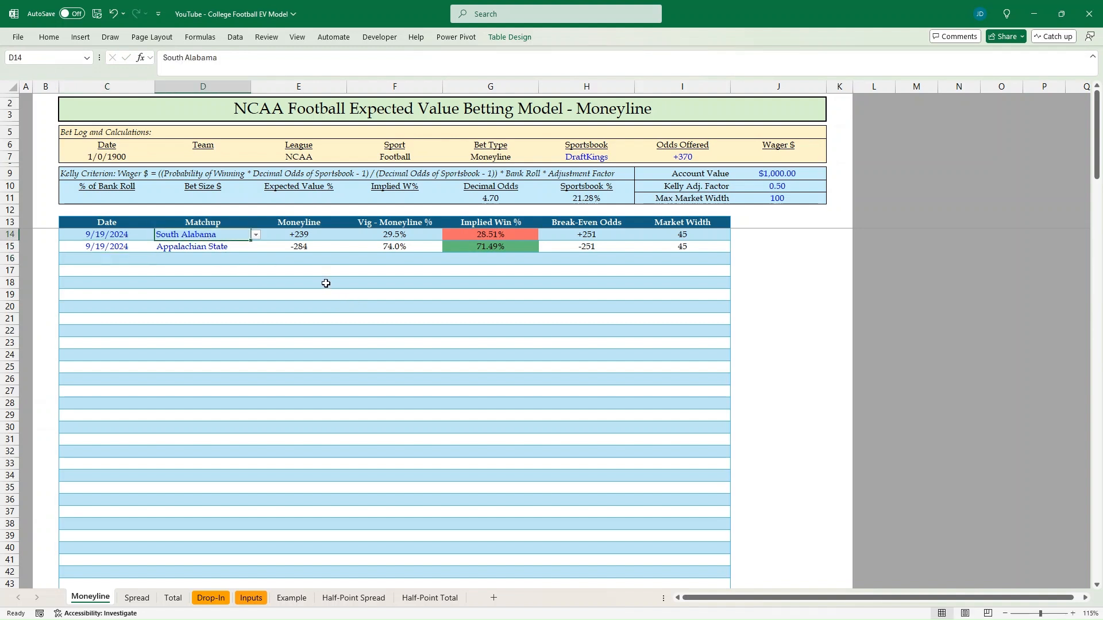
Step: Examine the Moneyline, Vig, Implied Win and Break-Even Odds formulas for both teams
key(Right)
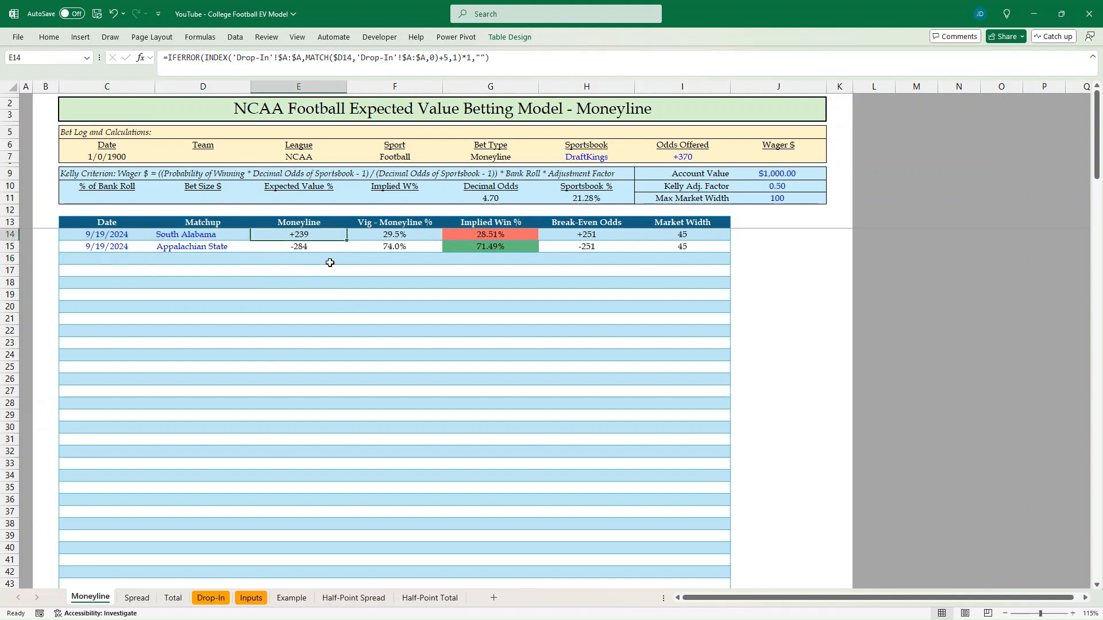
click(306, 246)
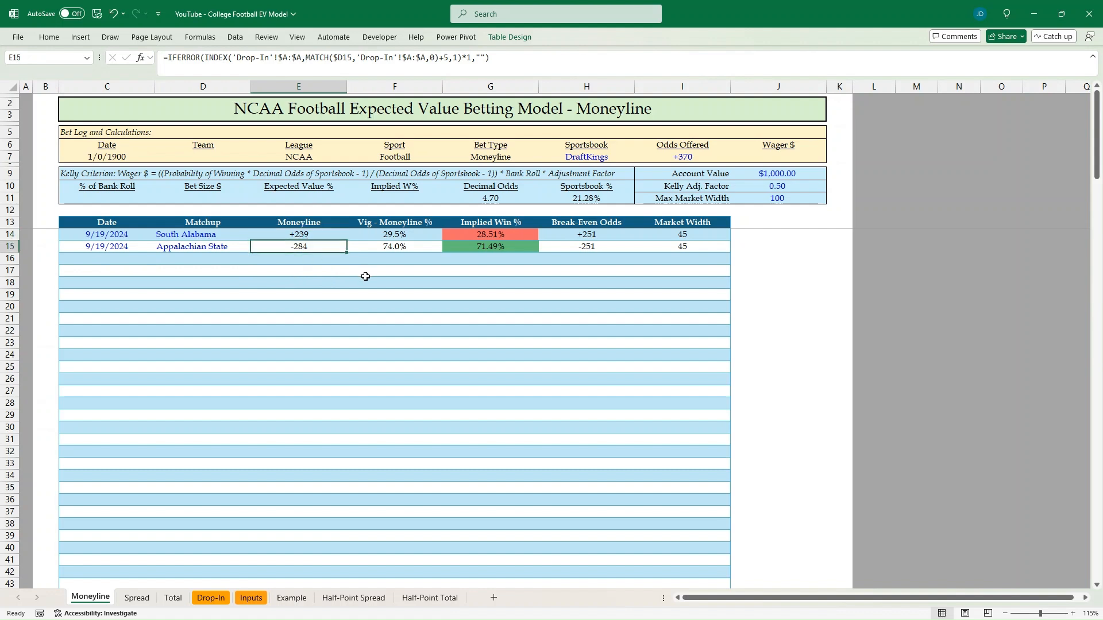
click(405, 237)
key(shift+Down)
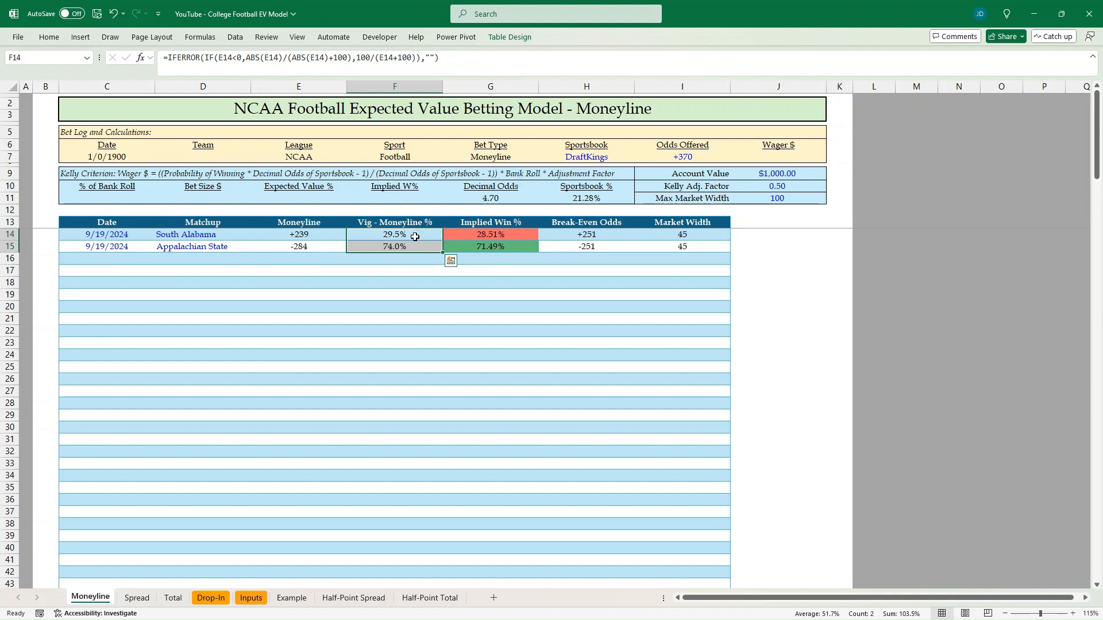
drag(479, 235, 478, 246)
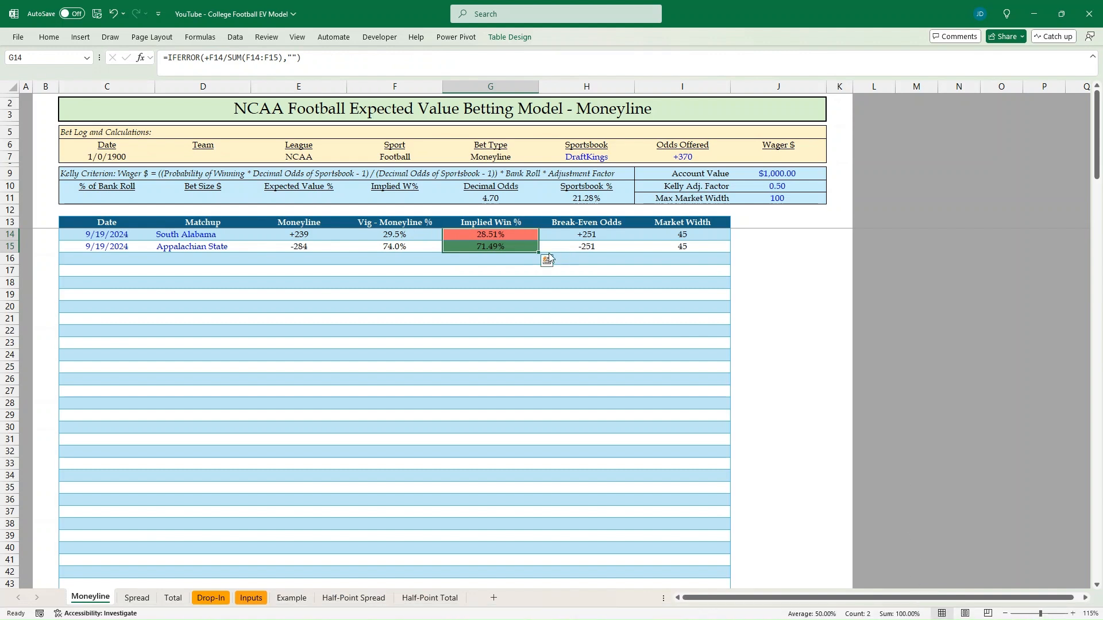
click(520, 237)
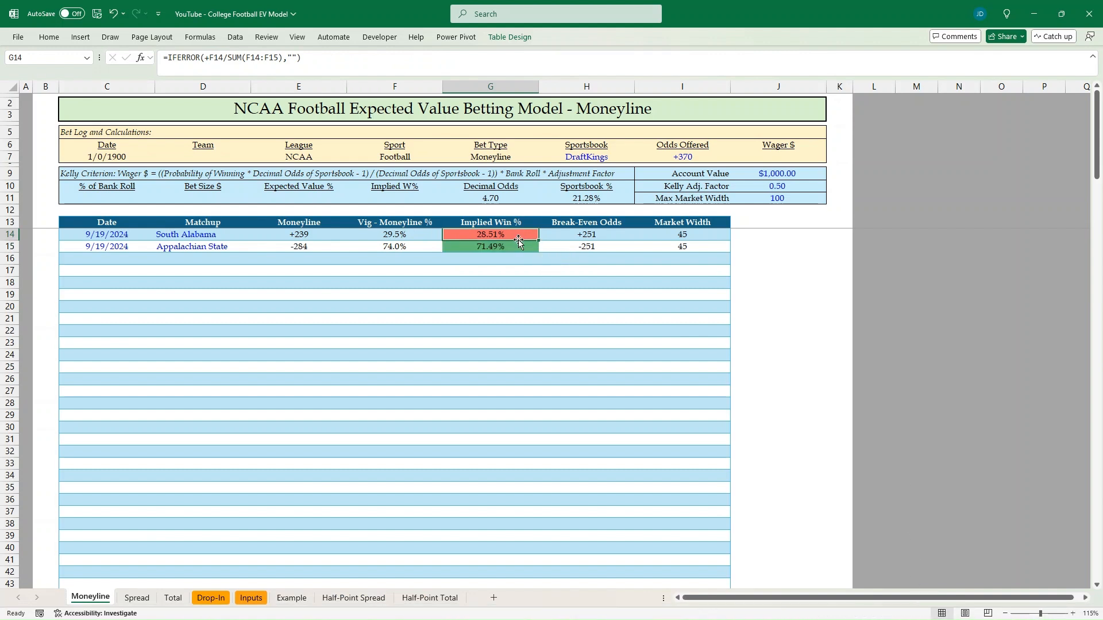
click(521, 246)
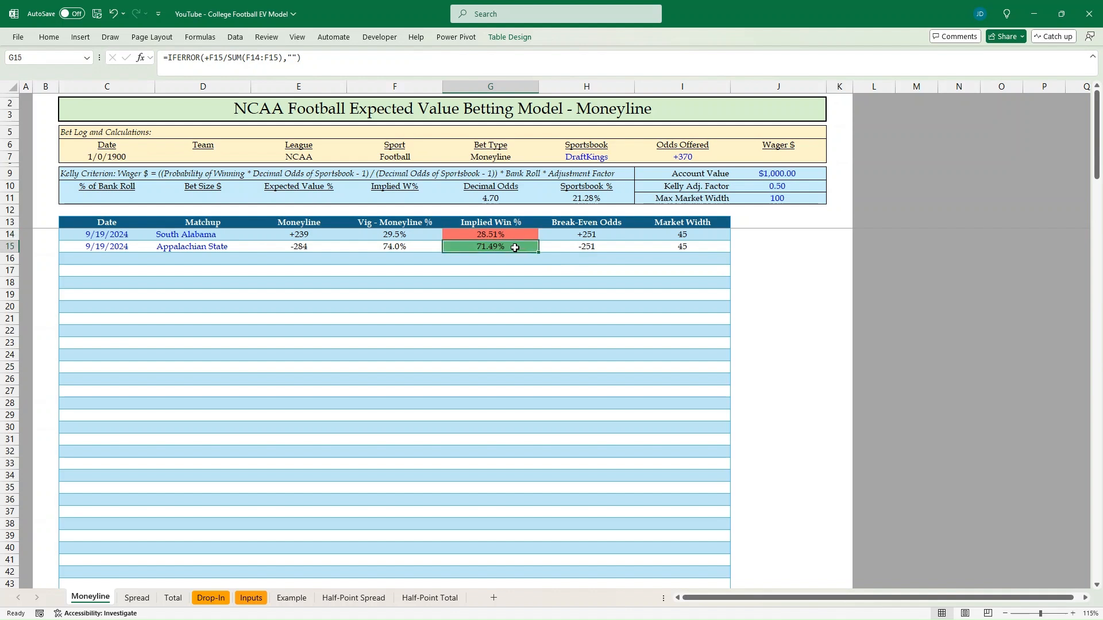
click(562, 244)
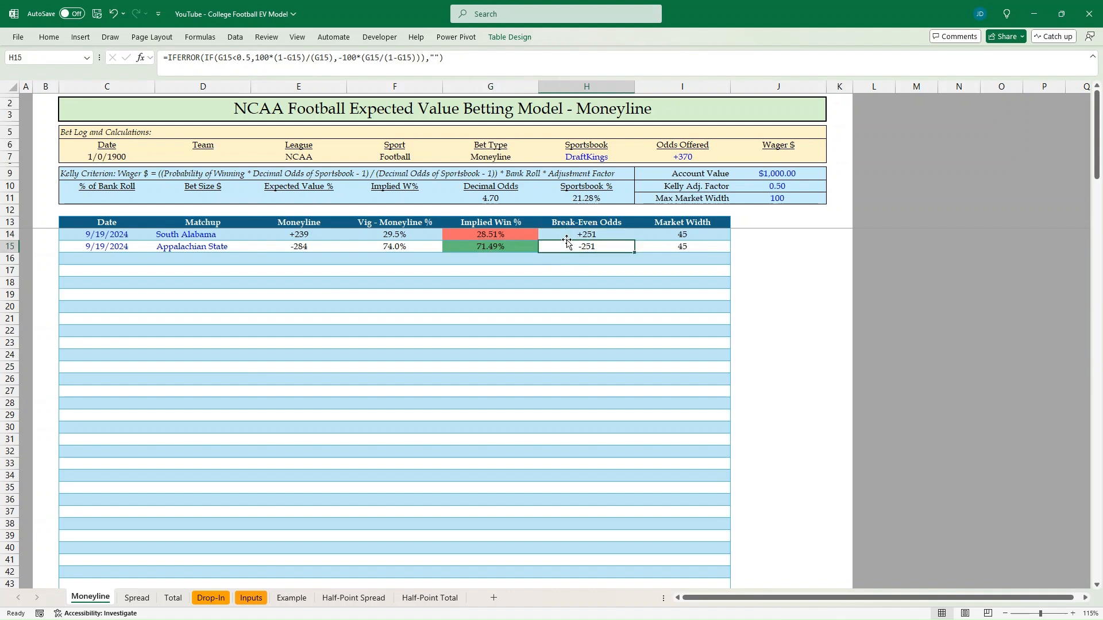
Step: Inspect the Market Width formulas and the cells they reference for both teams
click(675, 237)
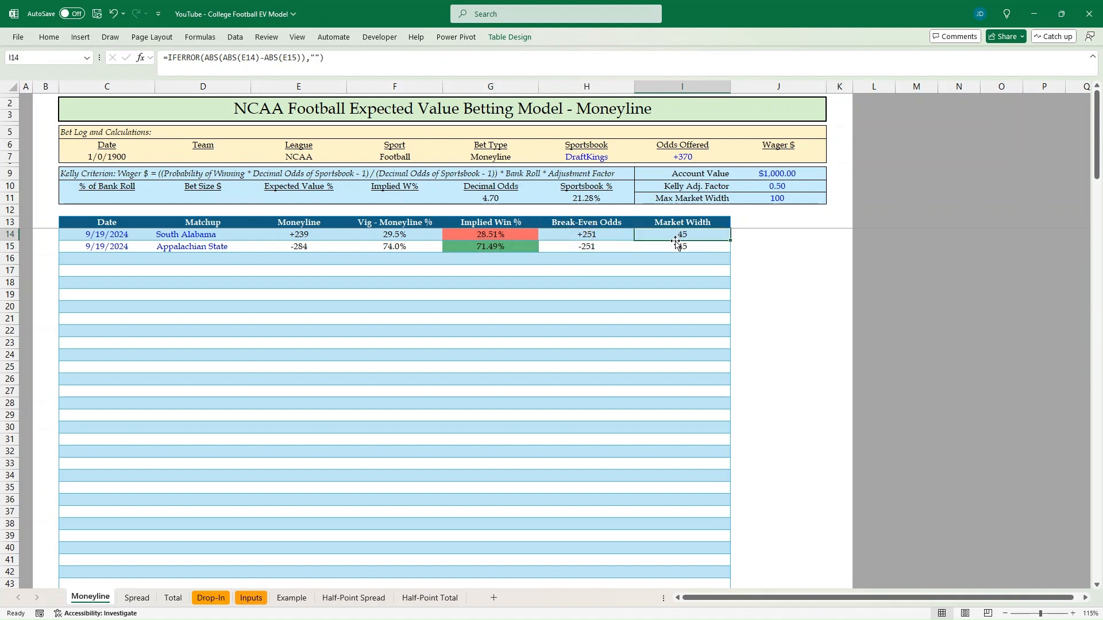
key(F2)
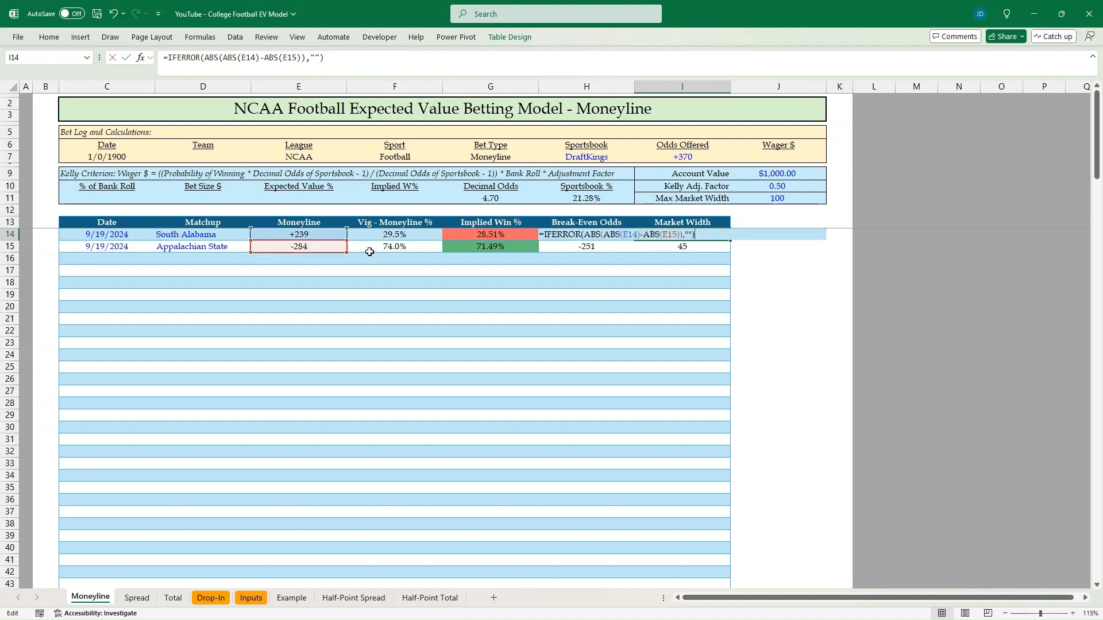
key(Escape)
click(658, 247)
click(669, 236)
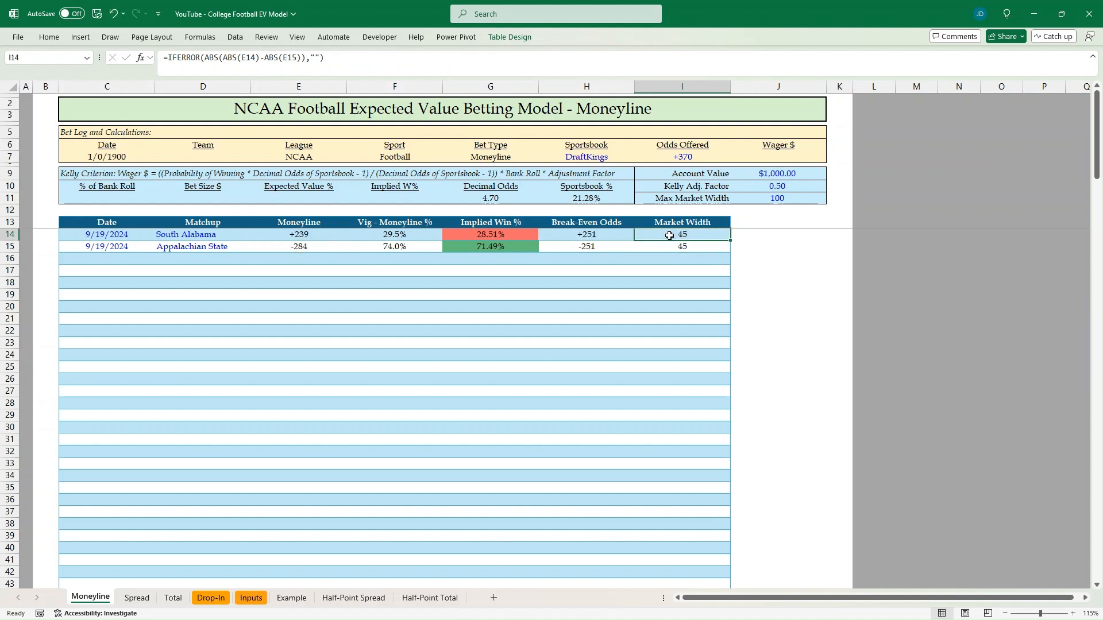
click(665, 248)
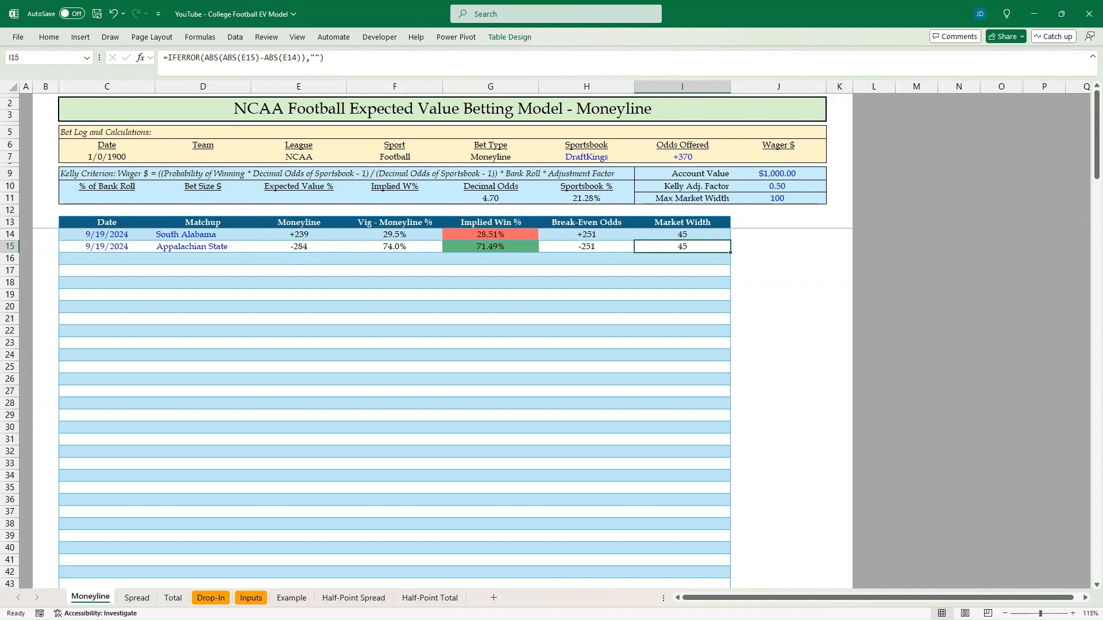
Step: Compare the sportsbooks' money line odds for South Alabama vs Appalachian State on Sportsbook Review and return to the Moneyline sheet
drag(0, 138, 399, 139)
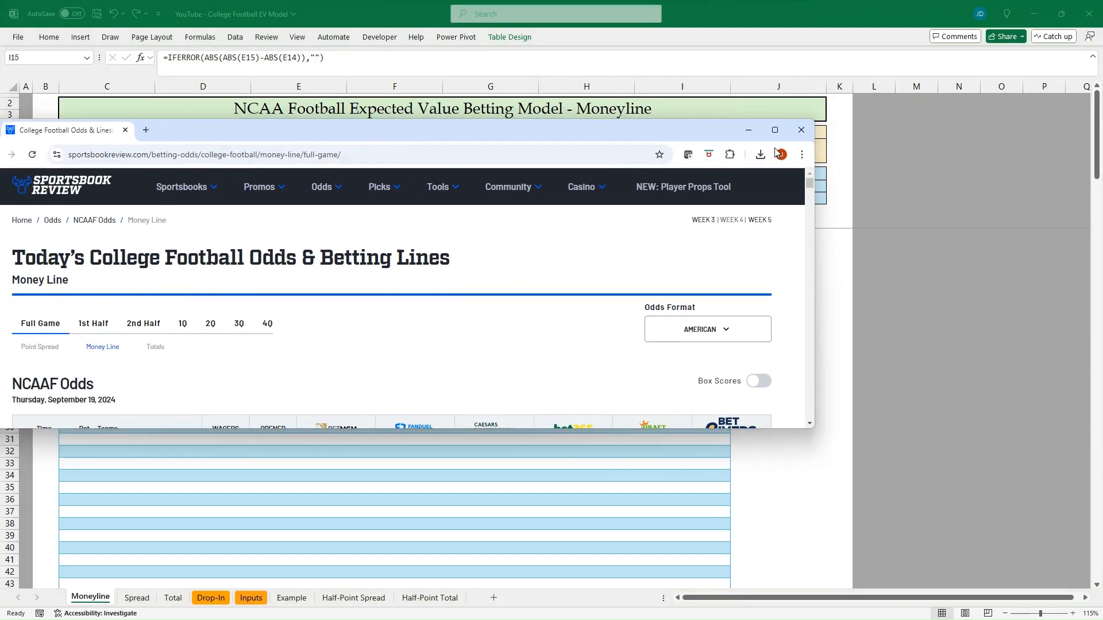
click(773, 131)
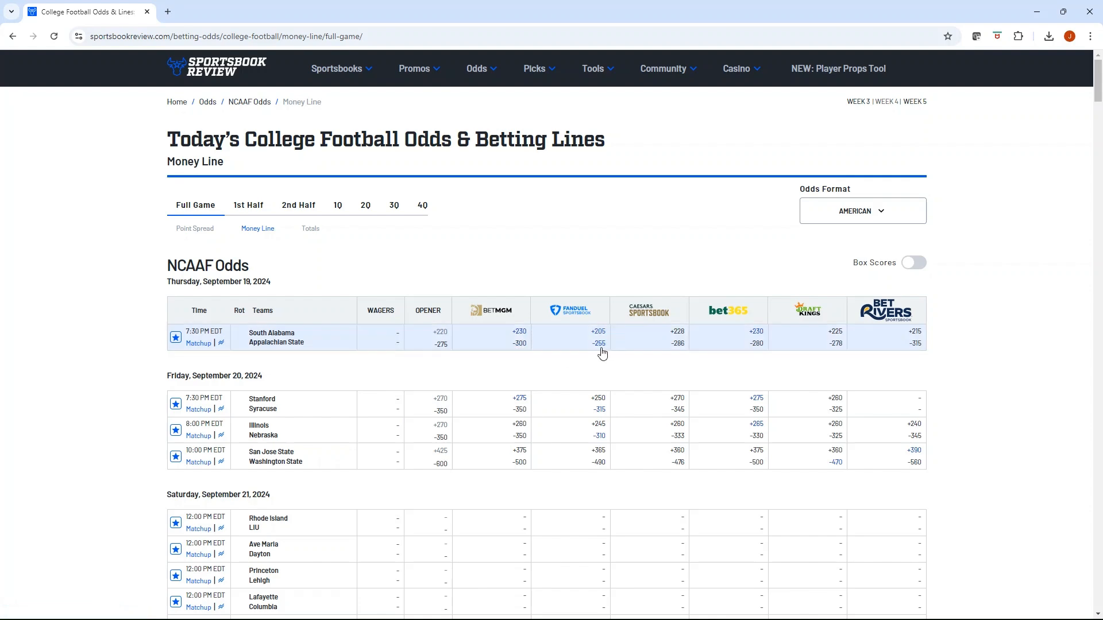
drag(690, 12, 0, 312)
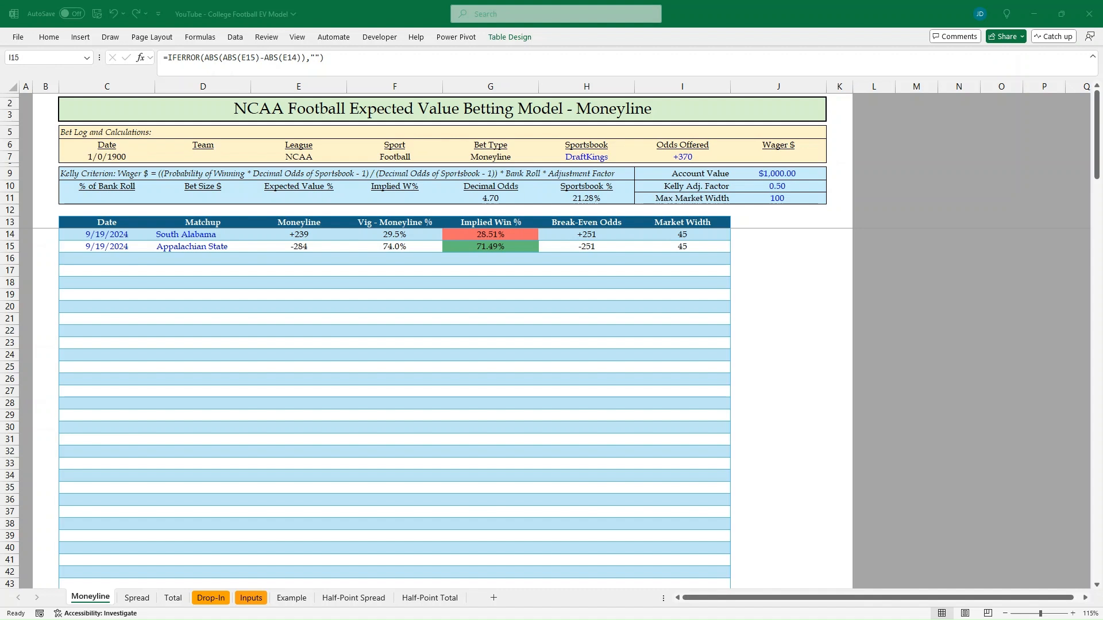
click(587, 247)
click(402, 293)
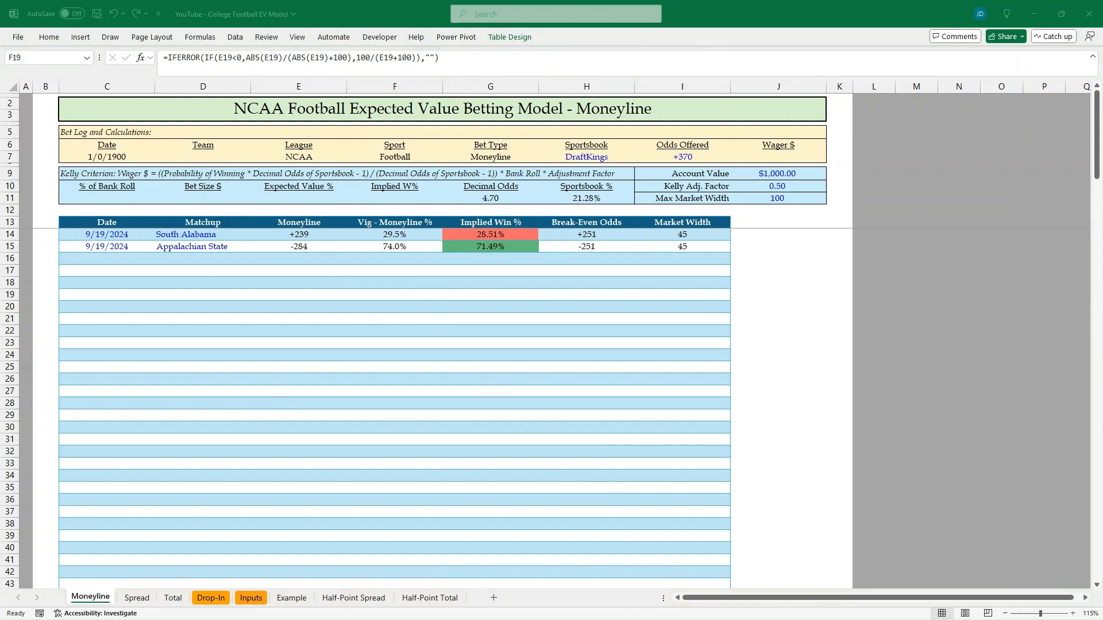
Step: Open the Spread sheet and examine the handicaps, break-even odds and alternate spread lines for both teams
click(137, 598)
click(235, 239)
click(244, 250)
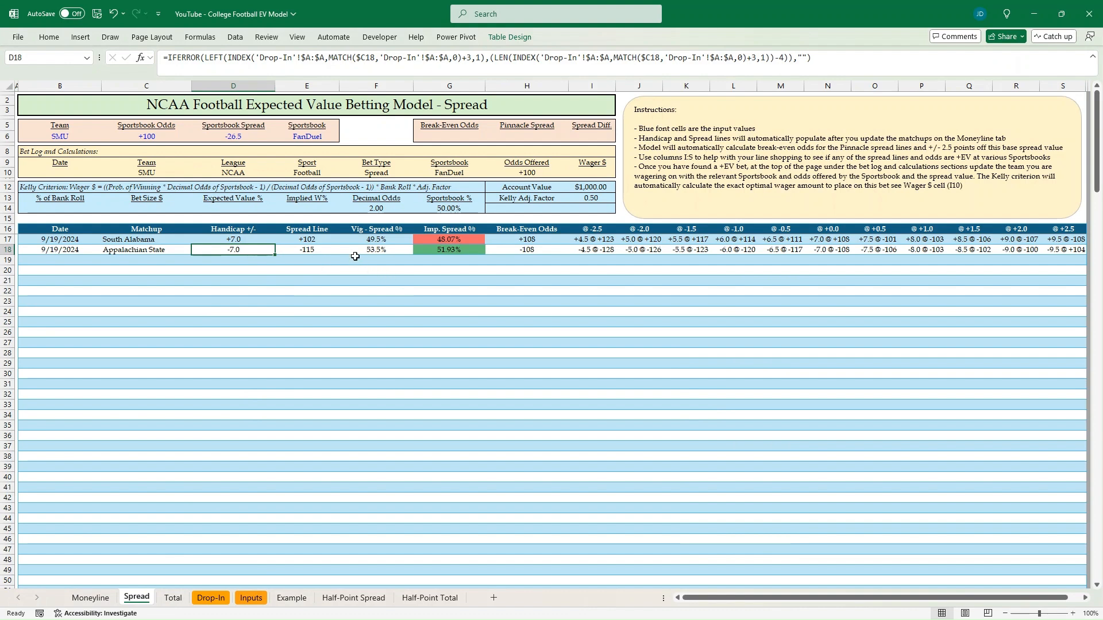
click(523, 250)
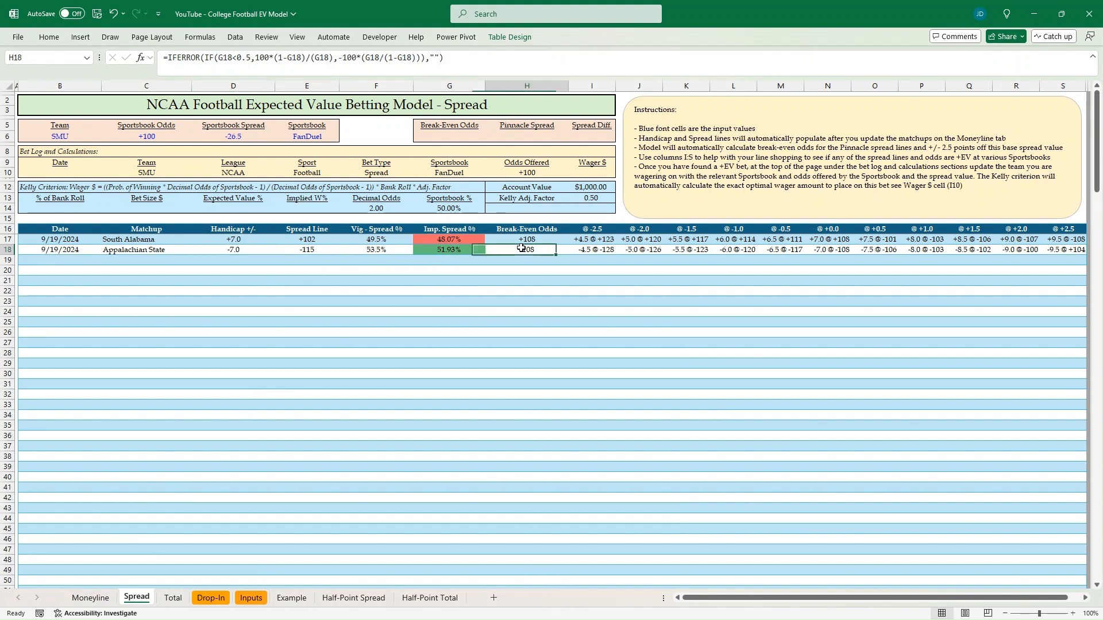
click(523, 240)
click(541, 251)
click(716, 251)
click(856, 253)
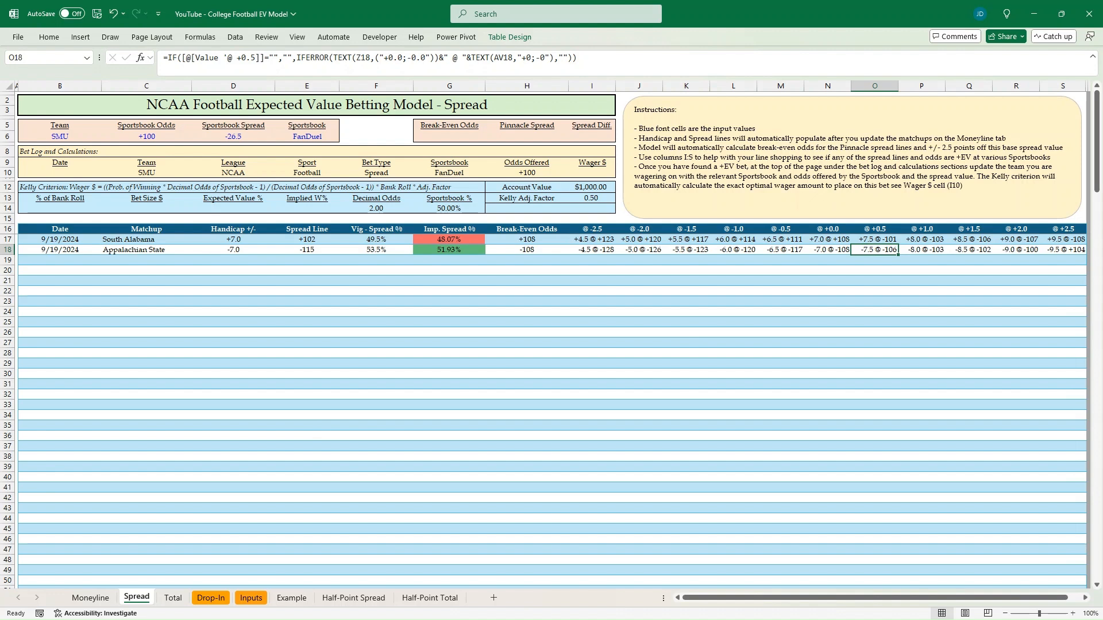
Step: Compare the sportsbooks' point spread odds for South Alabama vs Appalachian State on Sportsbook Review and return to the Spread sheet
drag(0, 69, 424, 145)
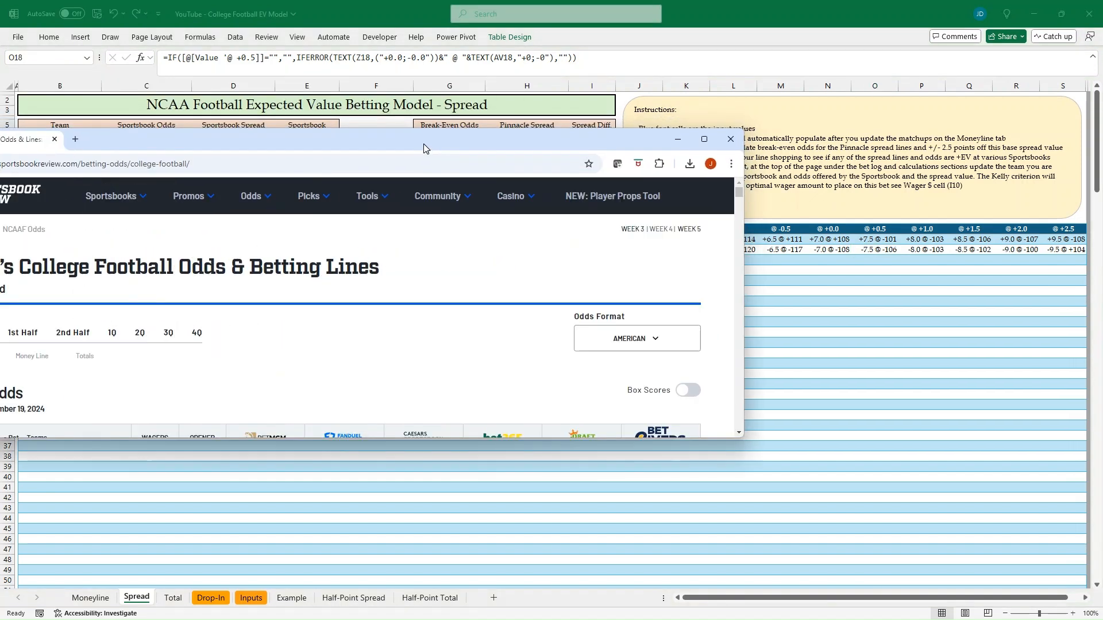
click(706, 139)
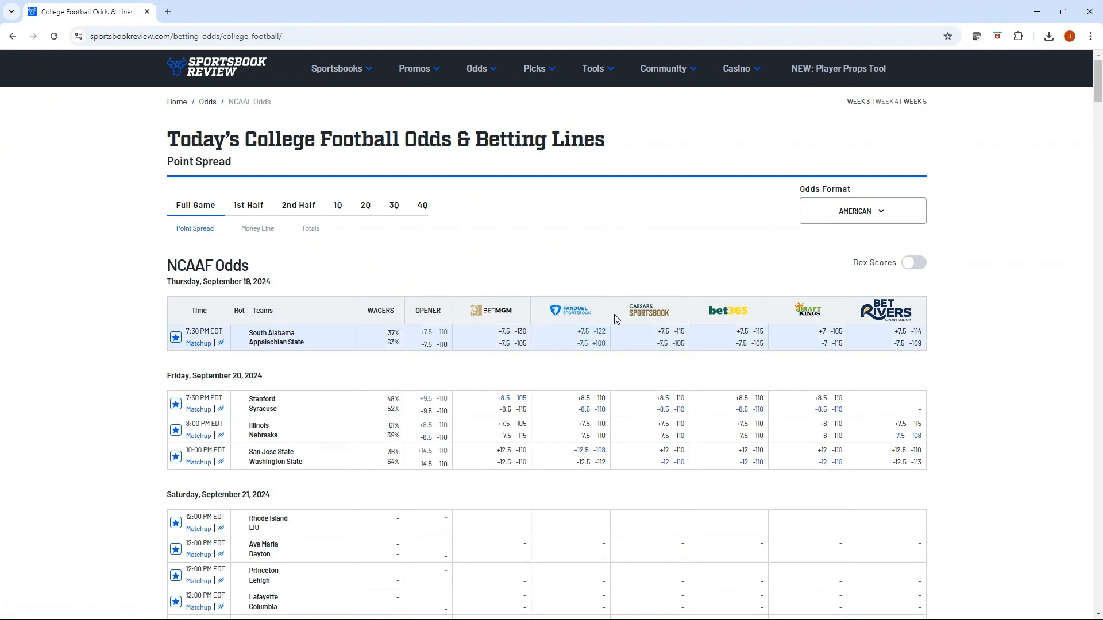
drag(697, 10, 0, 204)
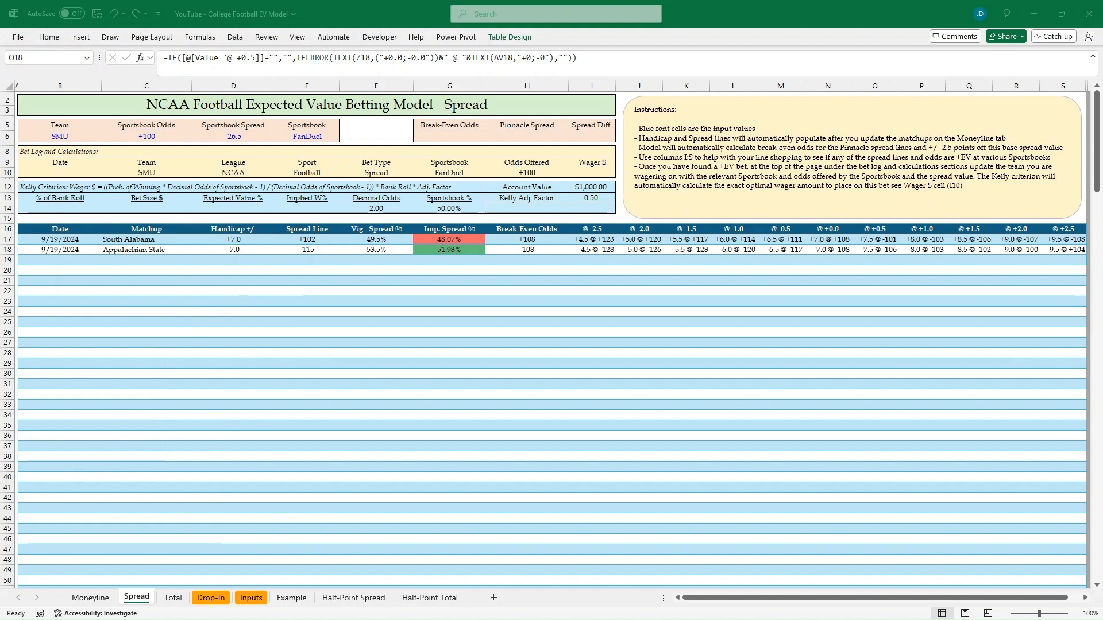
click(873, 251)
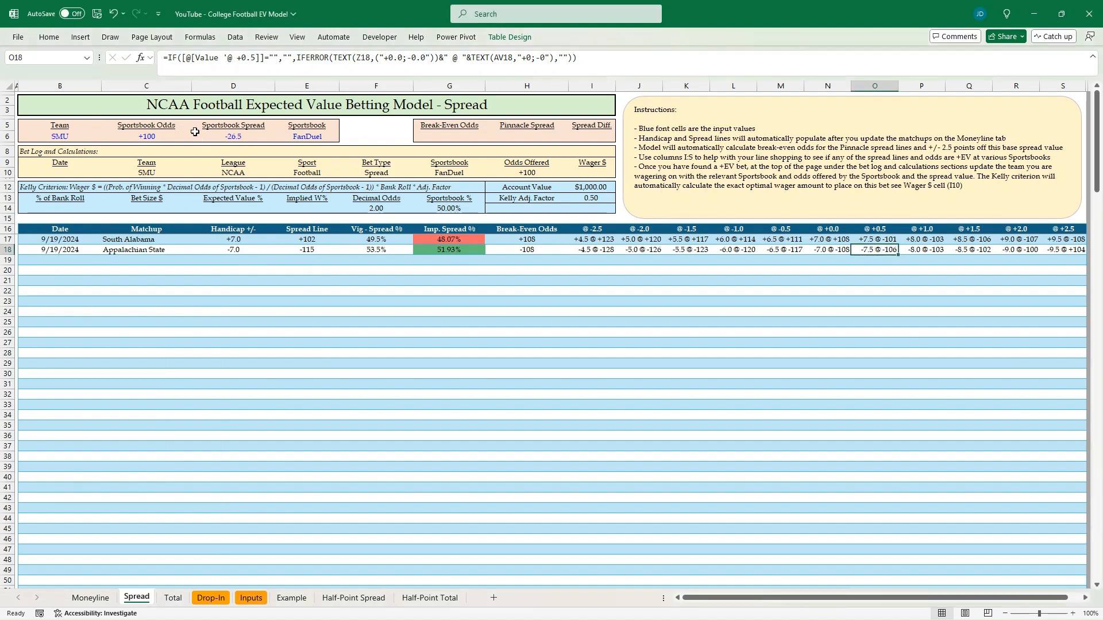
Step: Set the Spread sheet's bet inputs to team Appalachian State with a sportsbook spread of -7.5, and check the Sportsbook Odds entry
click(65, 136)
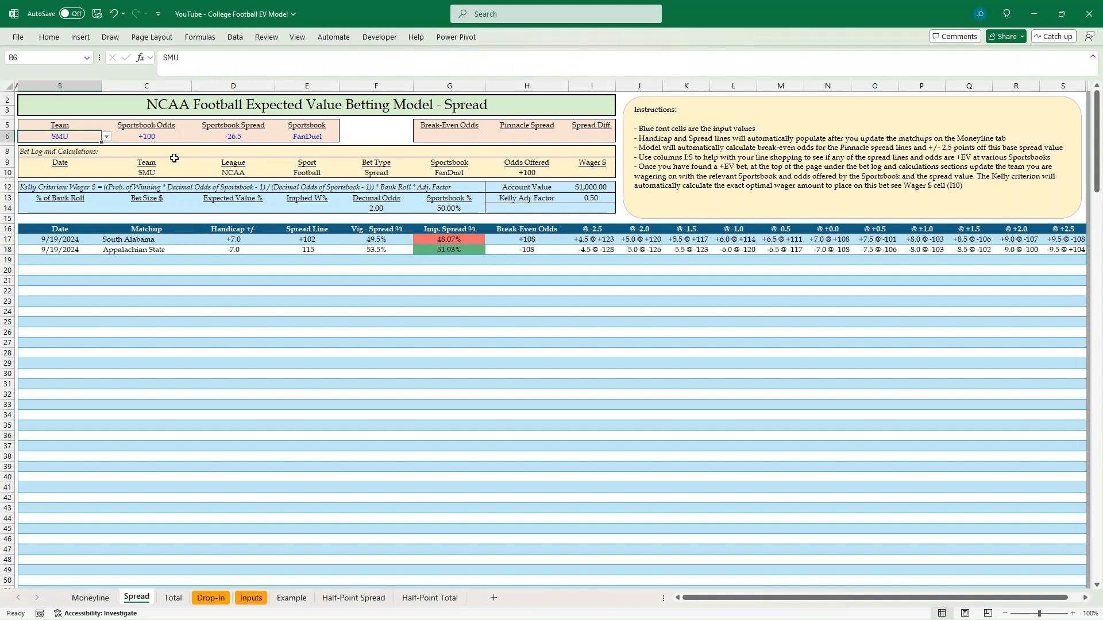
text(App)
key(Tab)
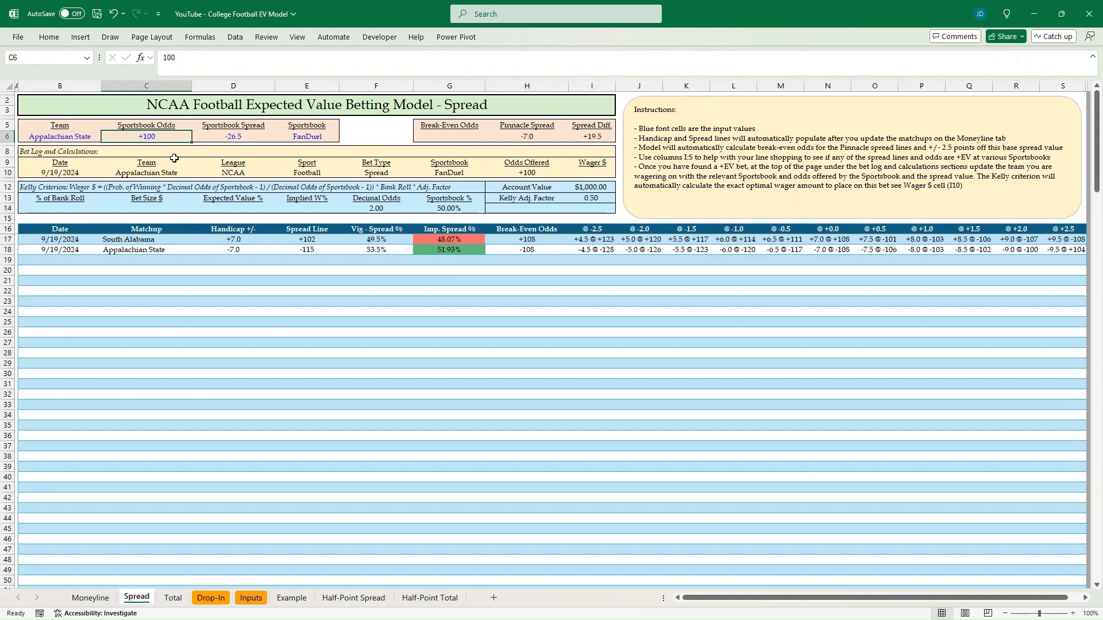
key(Tab)
text(-7)
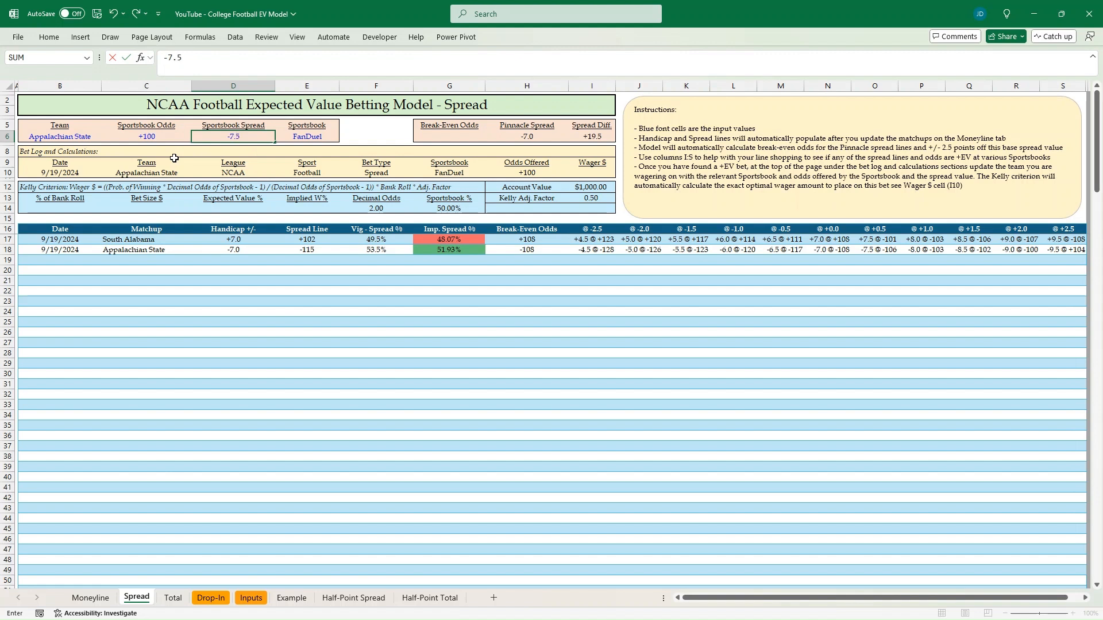
key(Tab)
click(229, 138)
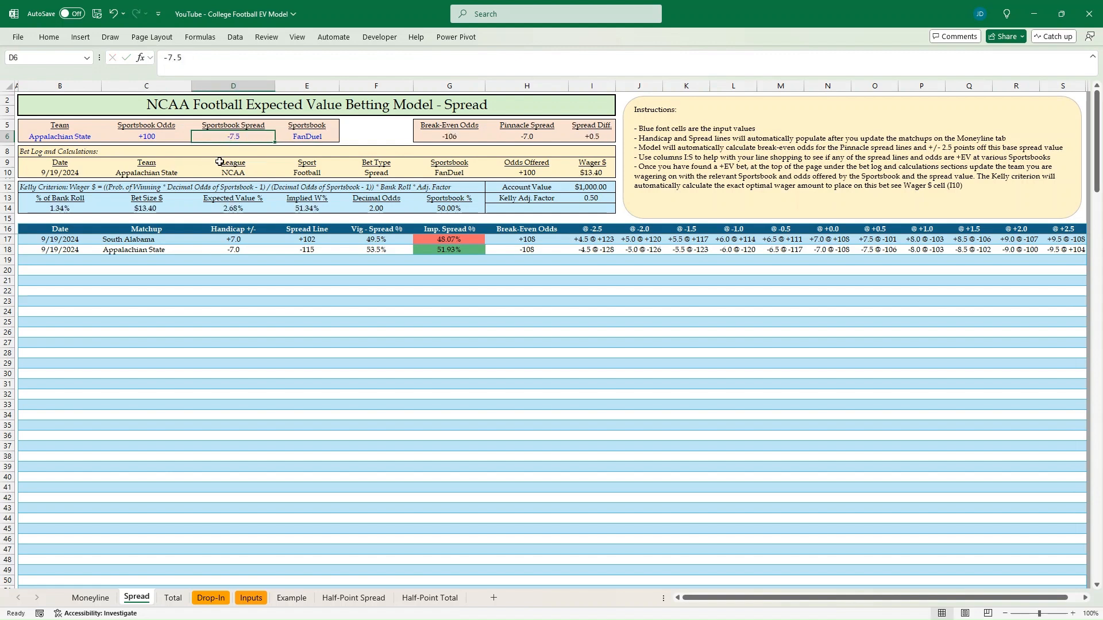
click(153, 138)
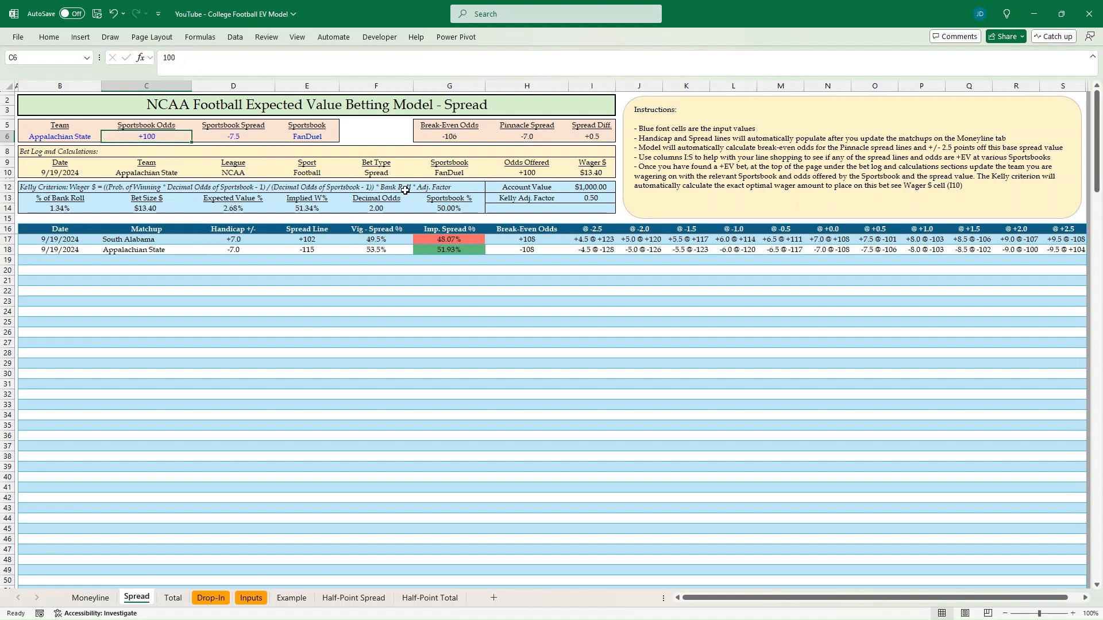
Step: Inspect the Break-Even Odds, Wager $ and Kelly Adj. Factor formulas and the Bet Log section for the Appalachian State bet
click(442, 137)
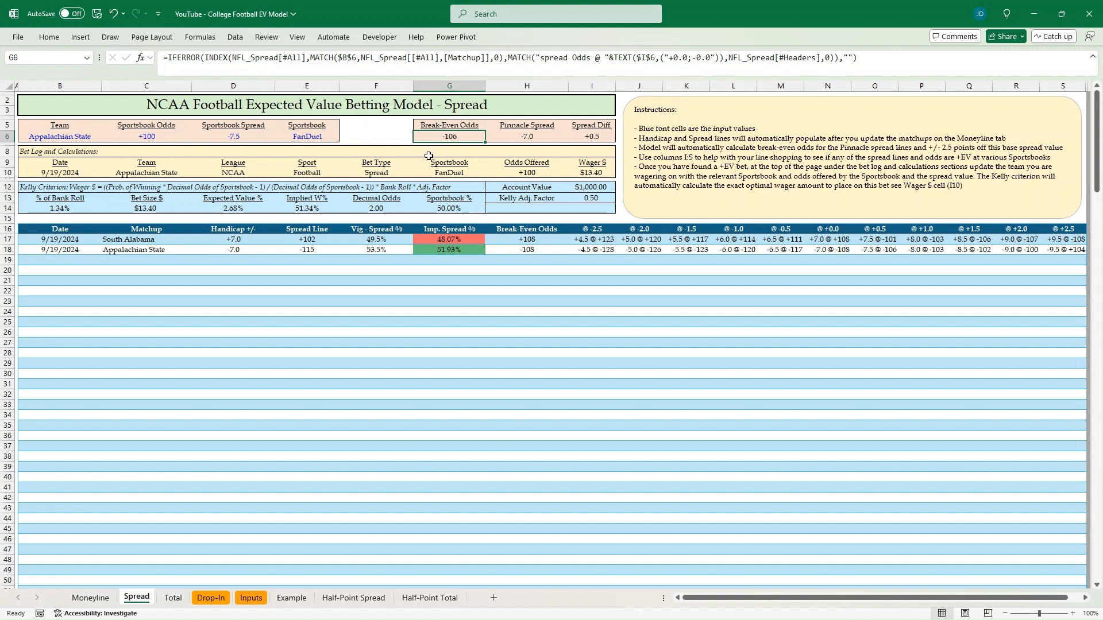
click(585, 177)
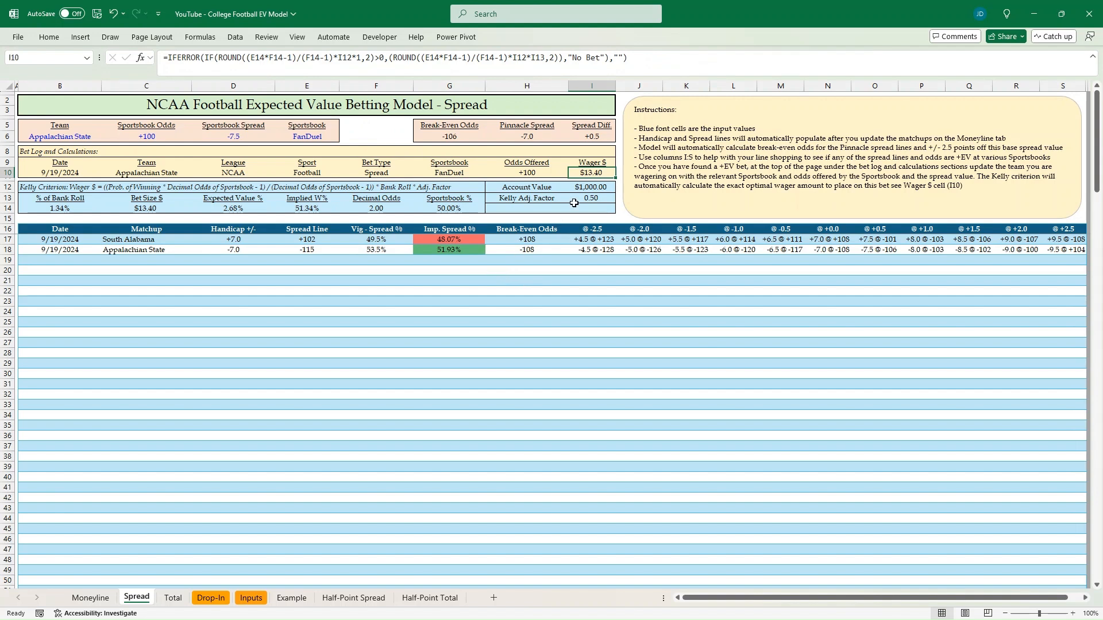
key(Down)
key(Down)
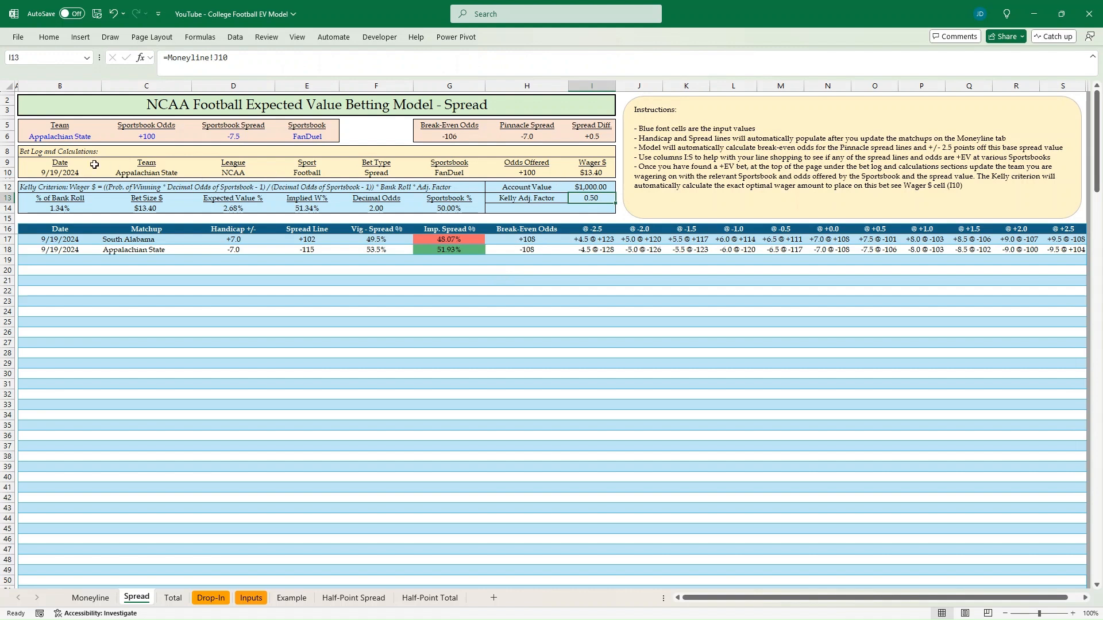
drag(40, 150, 620, 173)
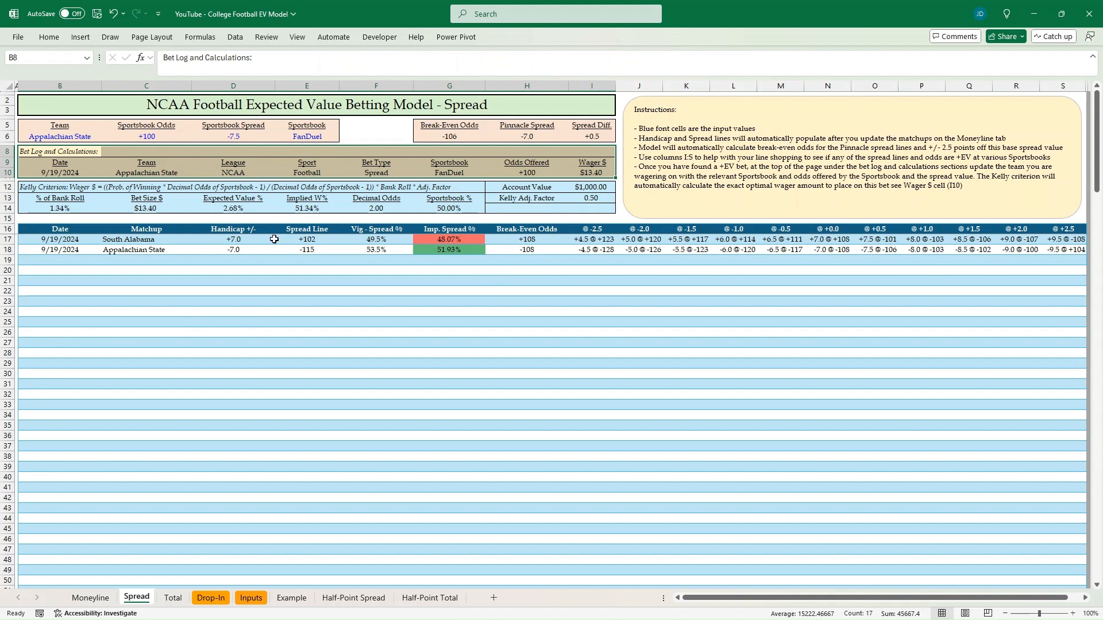
Step: Examine the Expected Value % formula and compare Implied W% with Sportsbook % for the Appalachian State spread bet
click(246, 209)
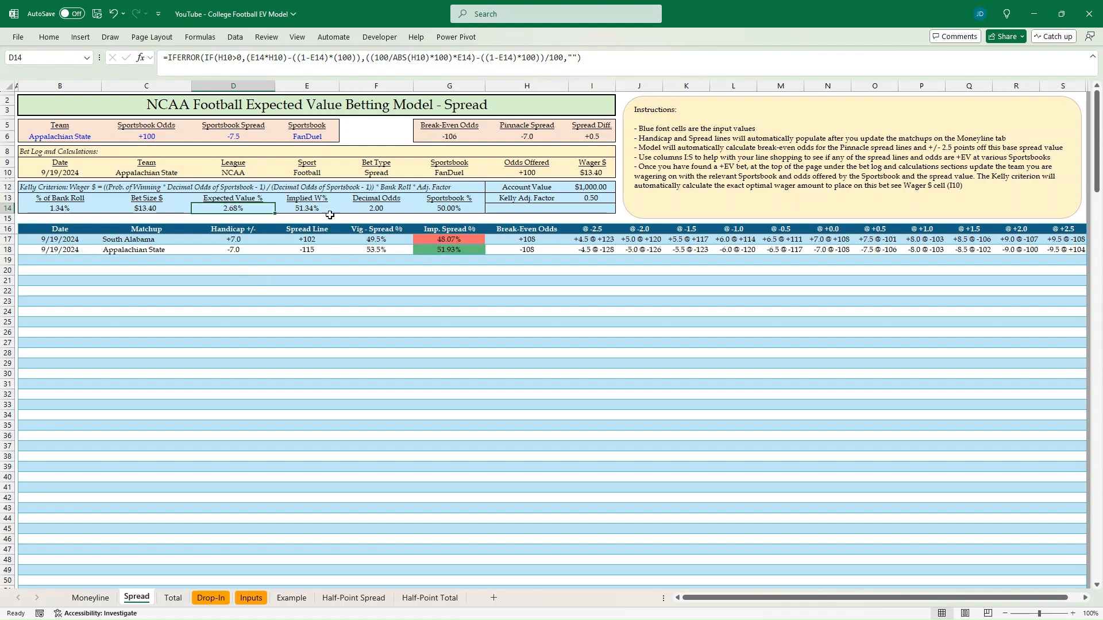
click(300, 210)
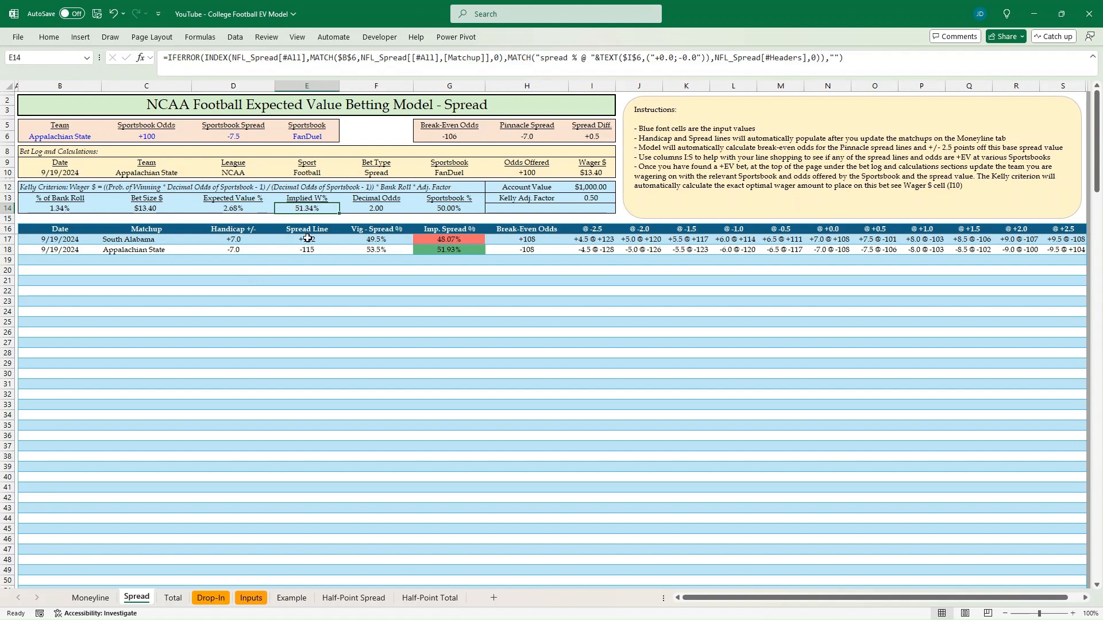
click(452, 210)
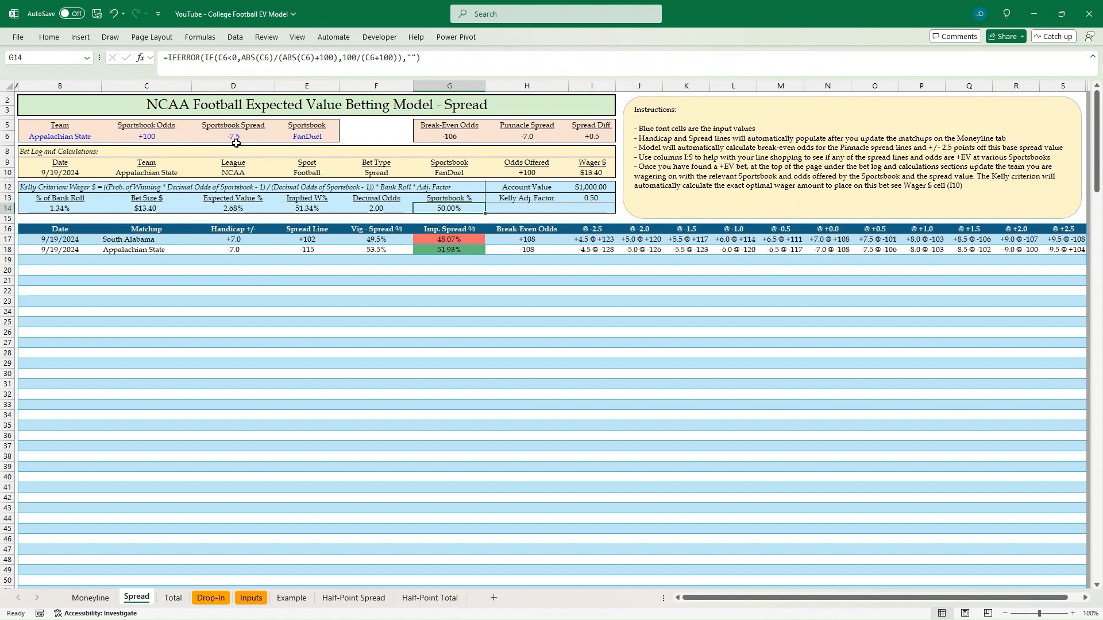
click(320, 208)
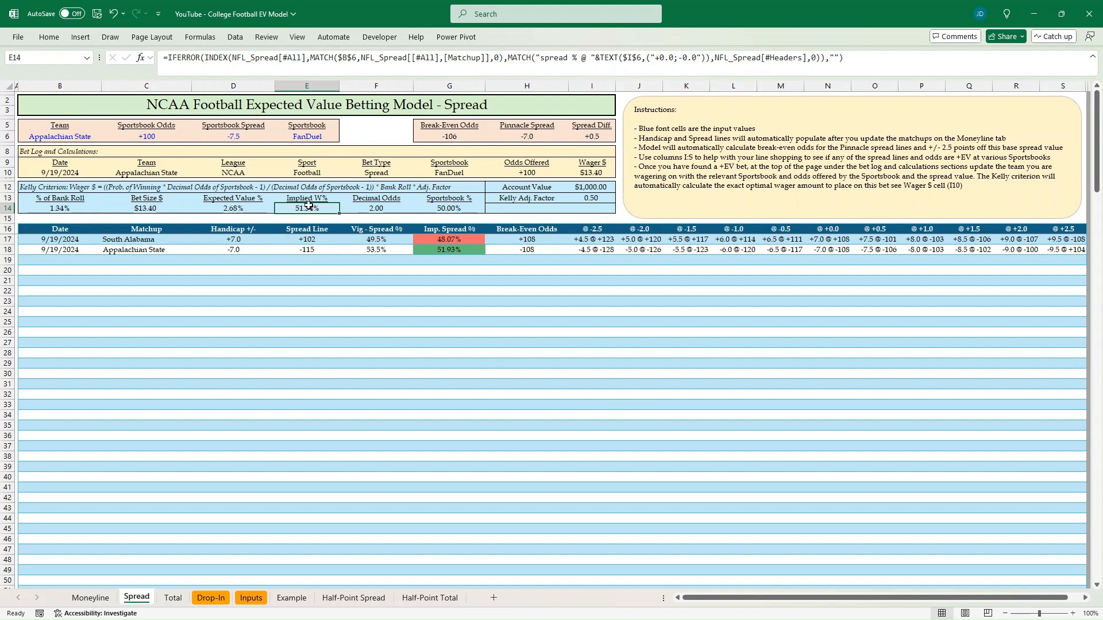
click(458, 209)
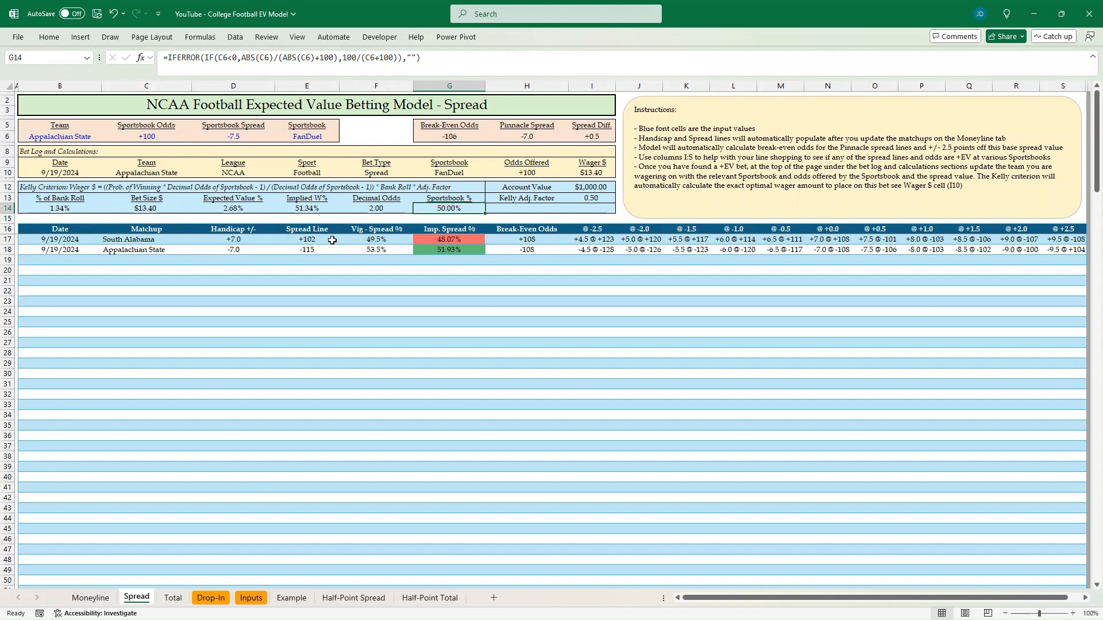
click(318, 206)
click(441, 208)
click(61, 134)
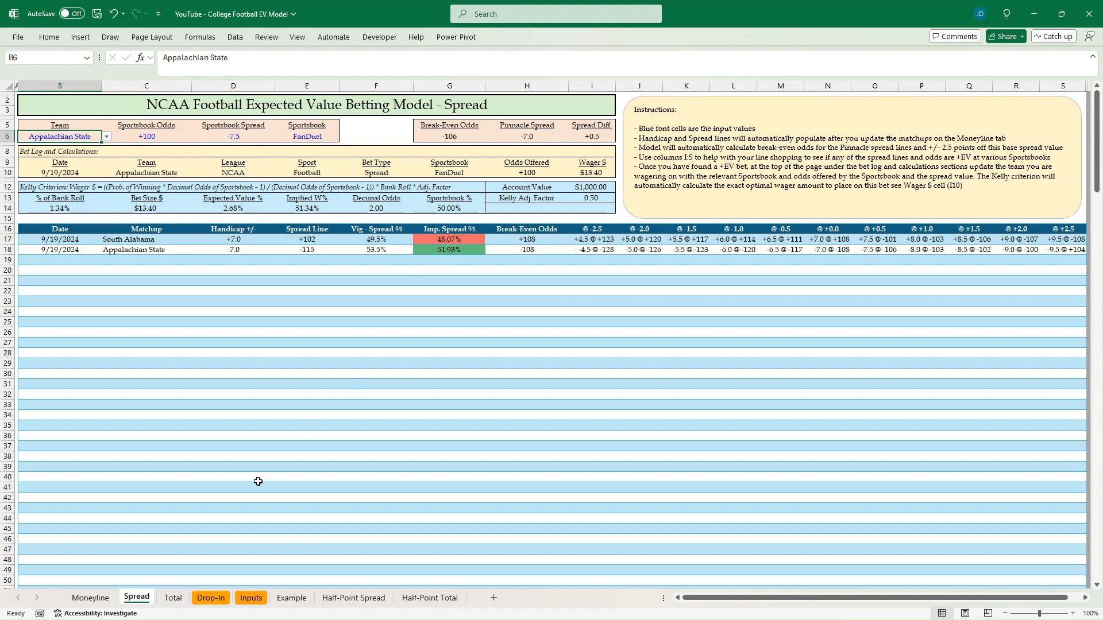
Step: Open the Total sheet and examine the over/under lines and break-even odds for both teams
click(173, 598)
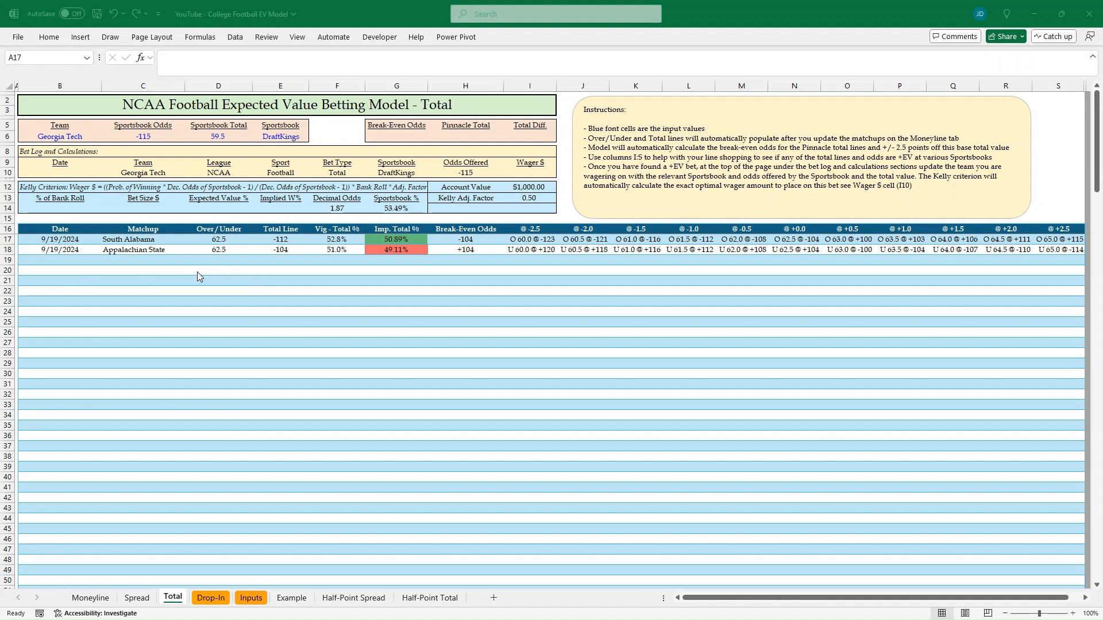
click(481, 239)
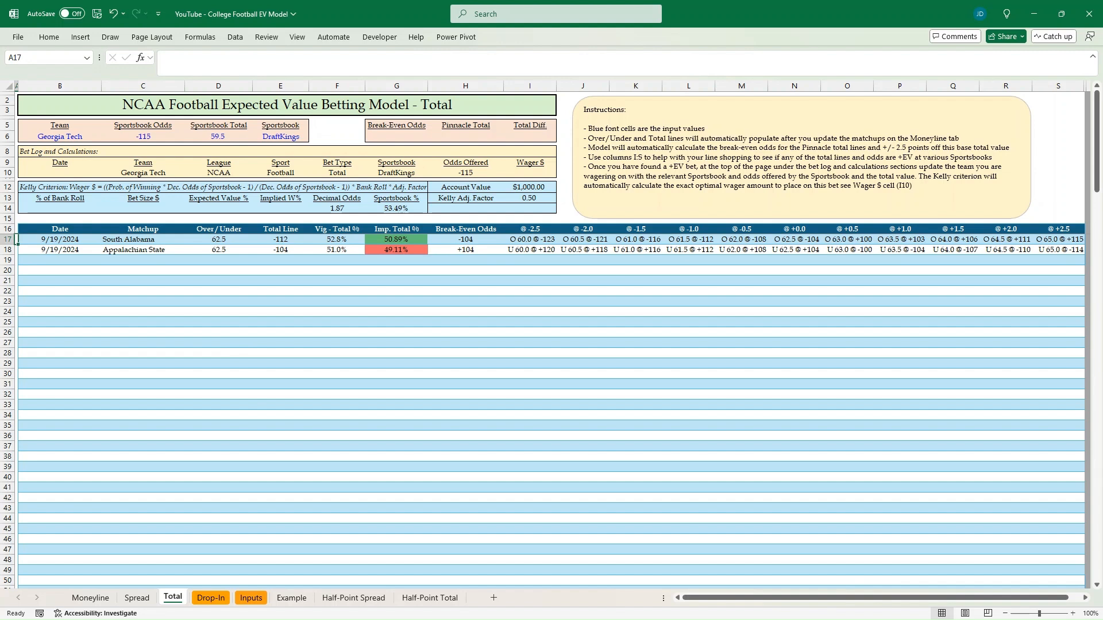
Step: Switch to Pinnacle's NCAA page in Chrome and select the odds for all three games on Friday, September 20
key(alt+Tab)
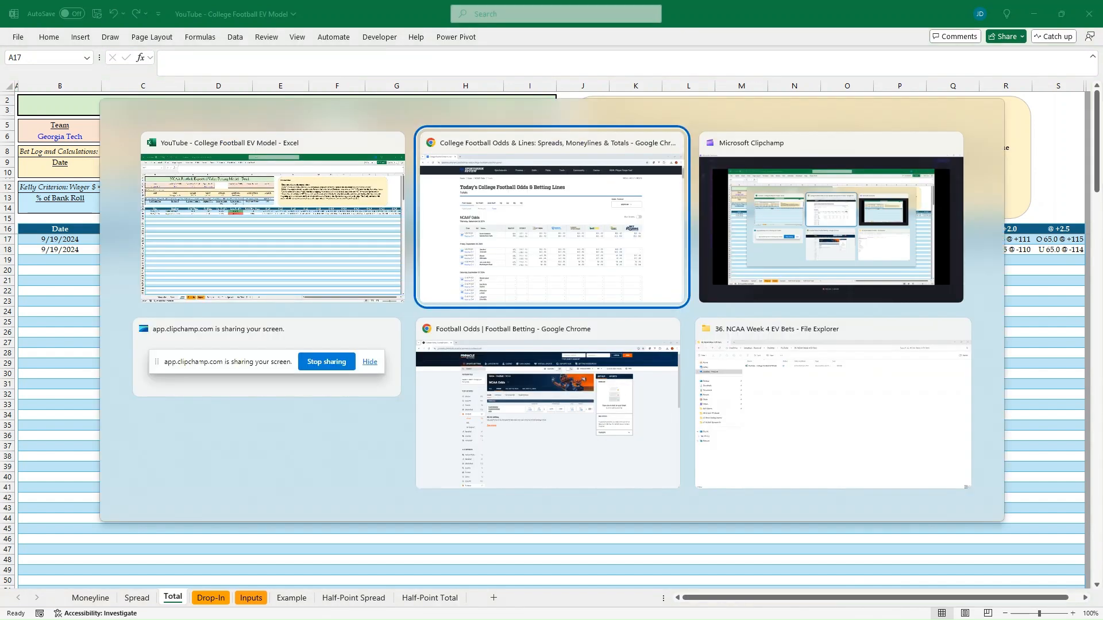
key(alt+Tab)
key(alt+Tab)
key(alt+Tab)
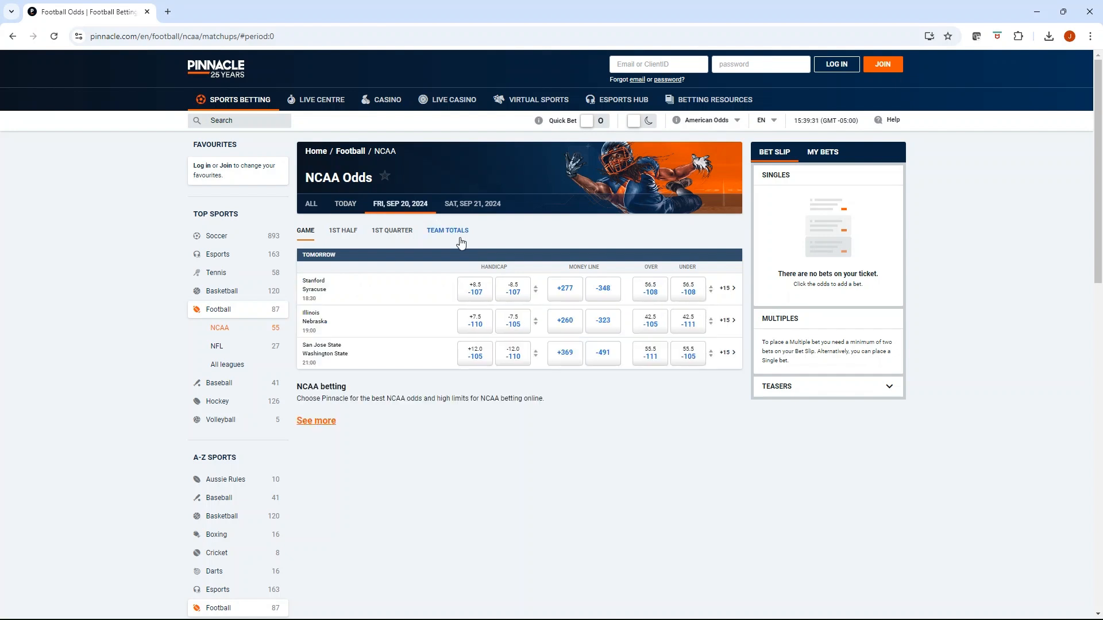
drag(435, 323, 731, 357)
Step: Copy the selected Pinnacle odds into column A of the Drop-In sheet from A11, matching the destination formatting
key(alt+Tab)
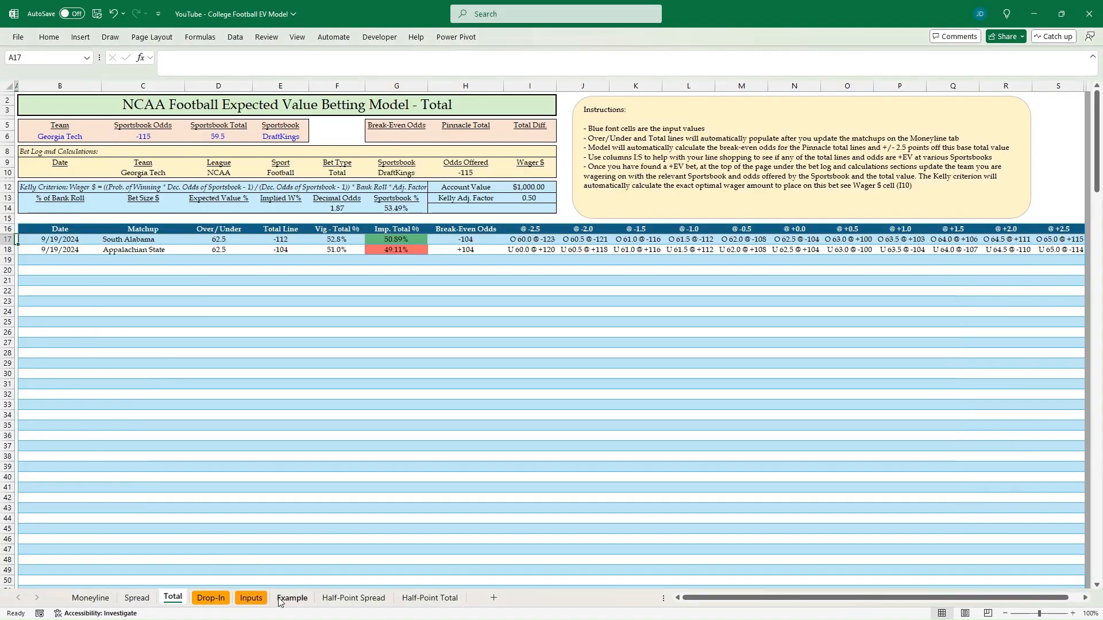
click(211, 598)
click(78, 222)
key(ctrl+c)
key(alt+Tab)
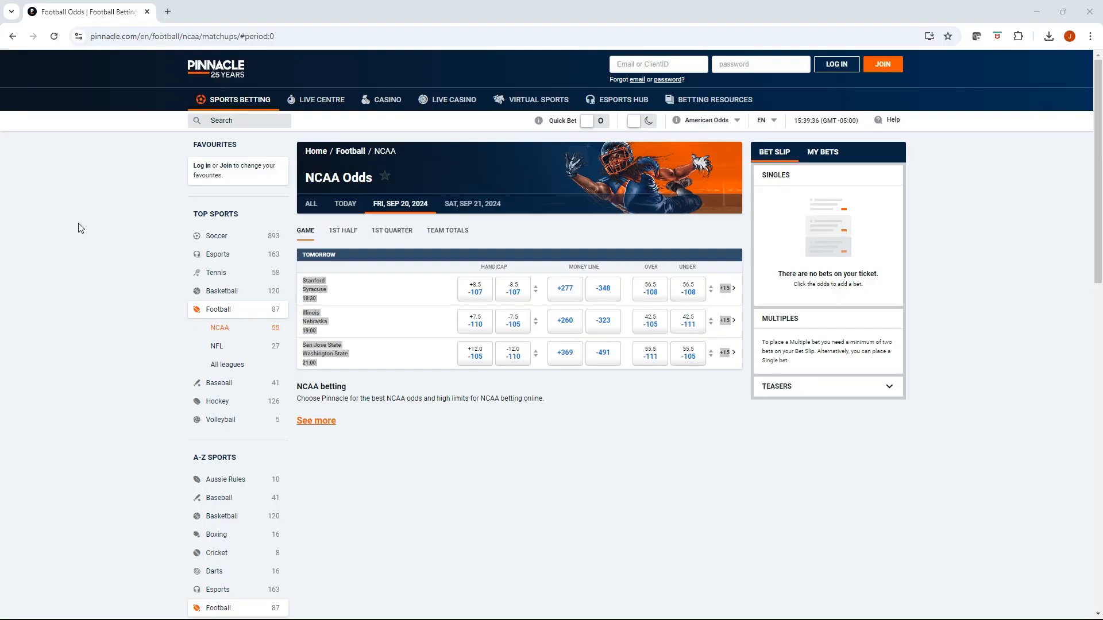
key(ctrl+c)
key(alt+Tab)
key(ctrl+v)
key(ctrl)
key(m)
Step: Clear the old odds remaining below the pasted games in column A, from A41 down, and return to A1
scroll(137, 344, down, 5)
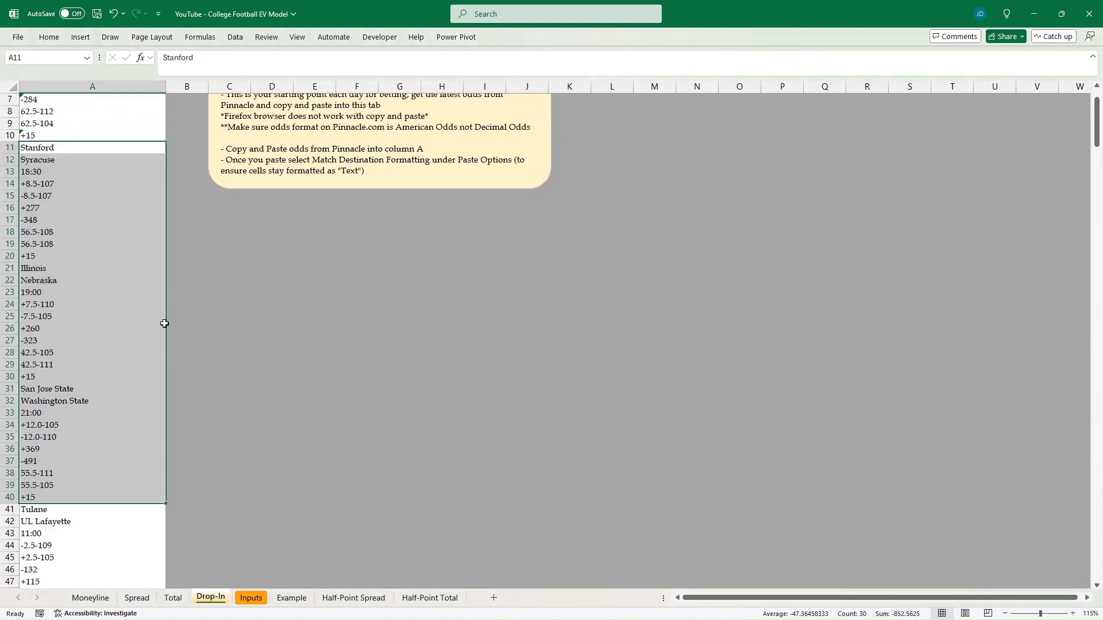
click(74, 401)
key(ctrl+shift+Down)
key(Delete)
key(ctrl+Home)
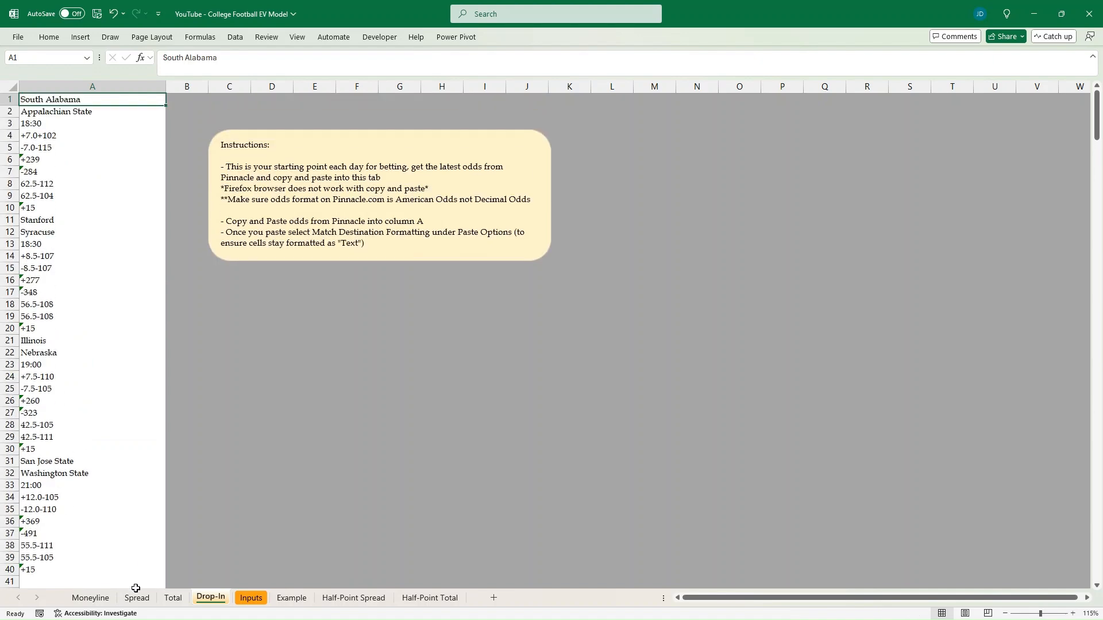
Step: Add Stanford and Syracuse to the Moneyline sheet's Matchup column in rows 16 and 17
click(90, 598)
click(195, 260)
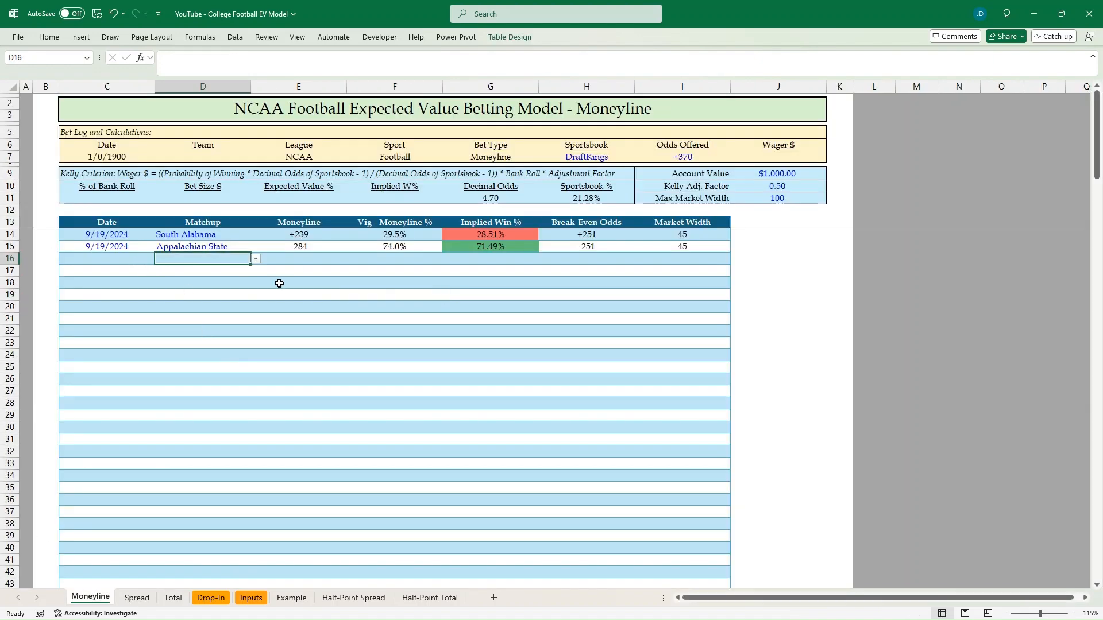
text(Stan)
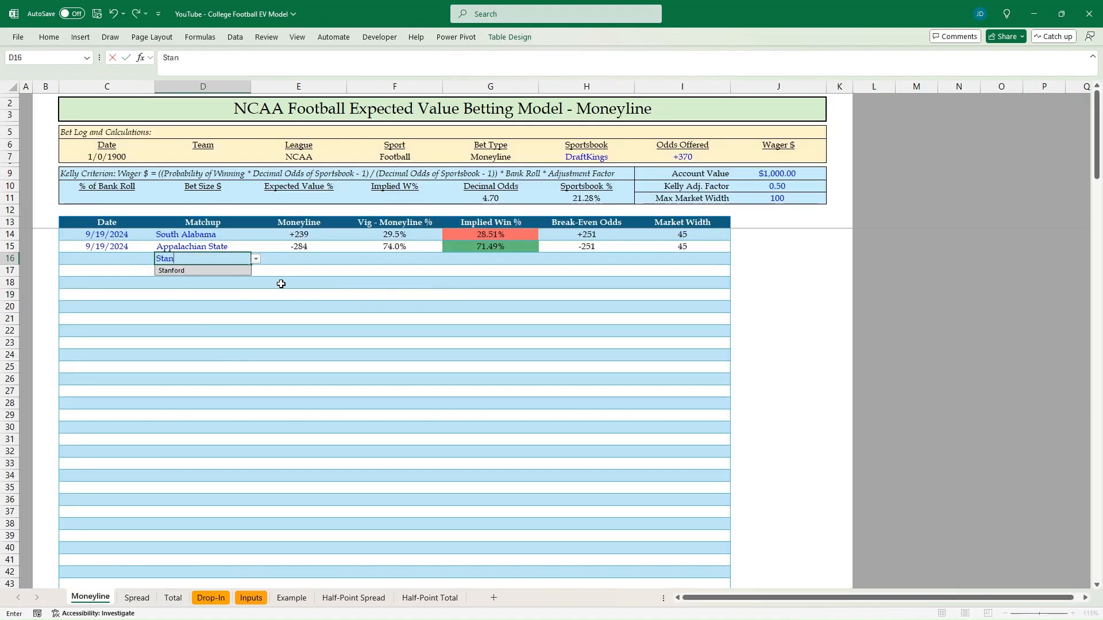
key(Down)
key(Return)
text(Sy)
key(Down)
key(Return)
Step: Add Illinois and Nebraska to the Matchup column in rows 18 and 19
text(Ill)
key(Down)
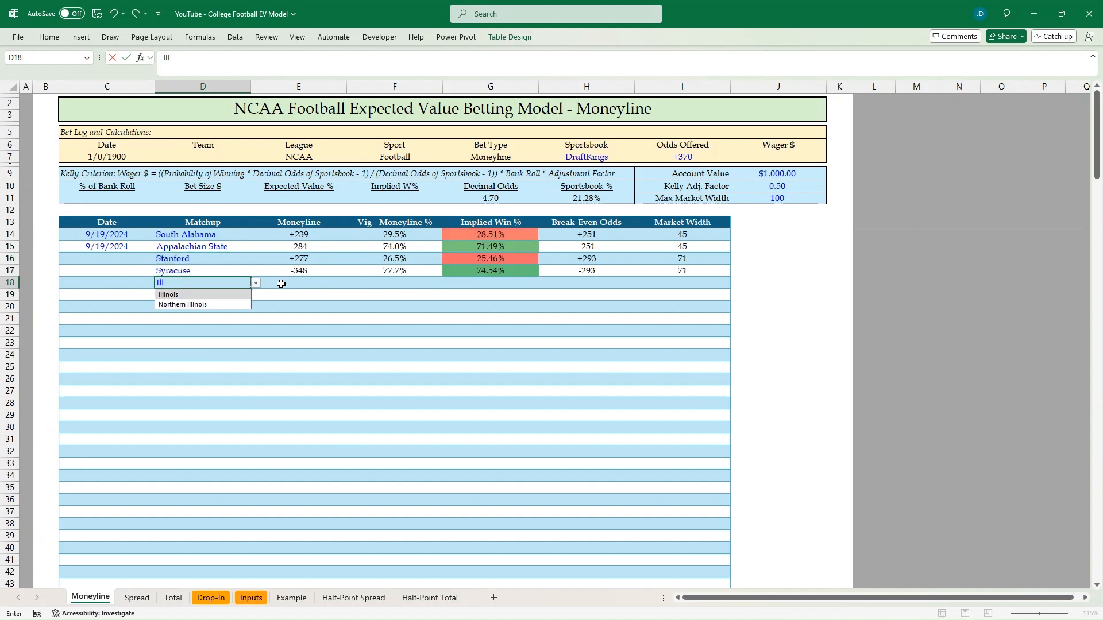
key(Return)
text(Neb)
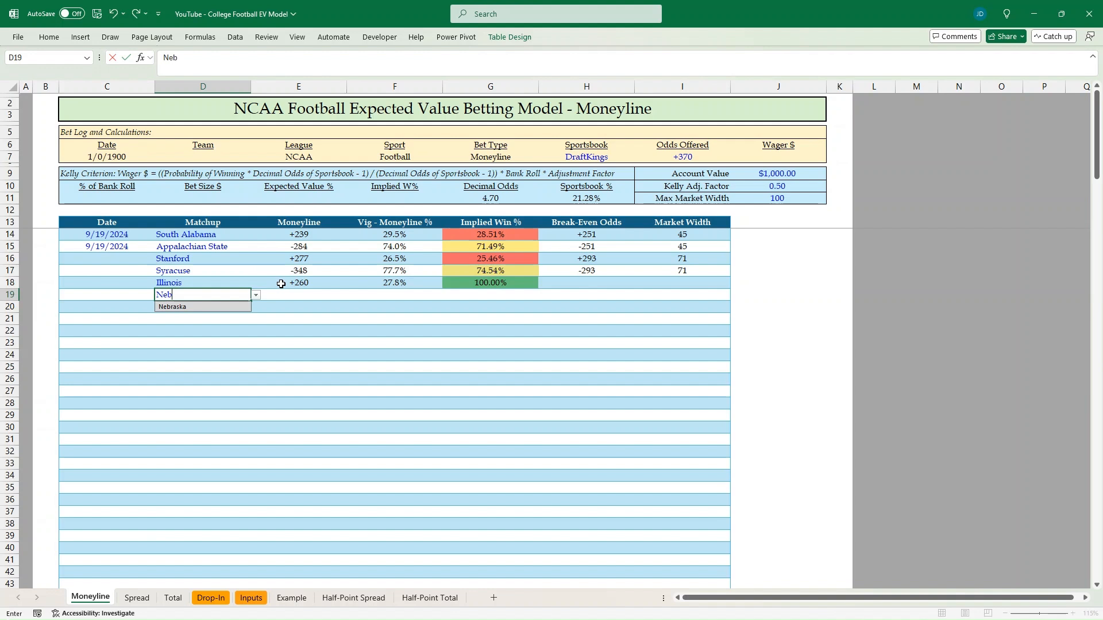
key(Down)
key(Return)
Step: Add San Jose State and Washington State to the Matchup column in rows 20 and 21
text(San)
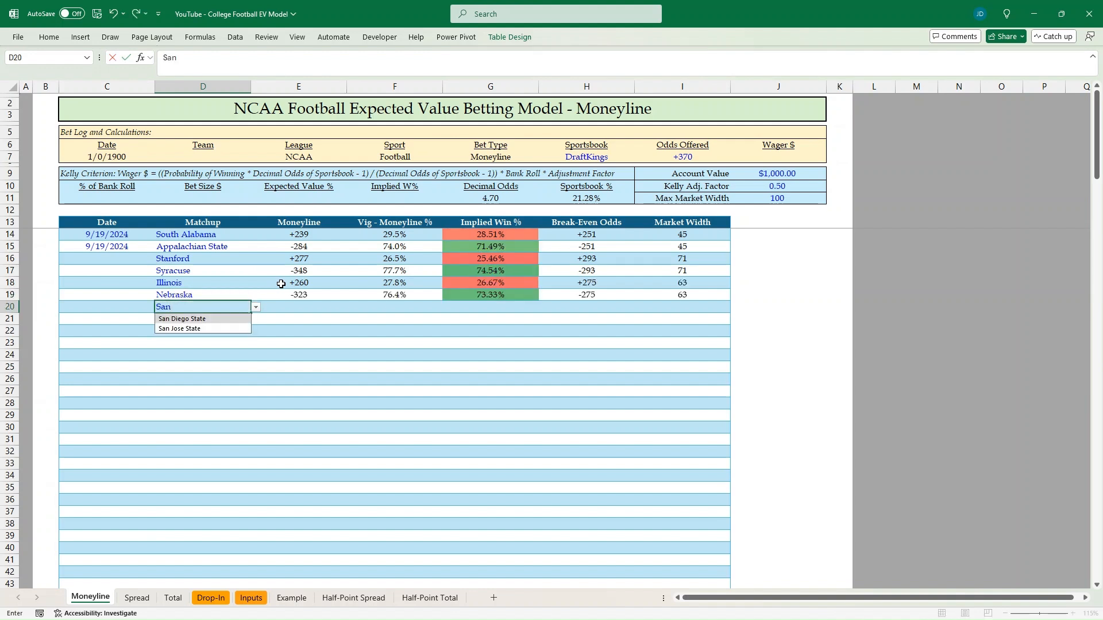
key(Down)
key(Down)
key(Return)
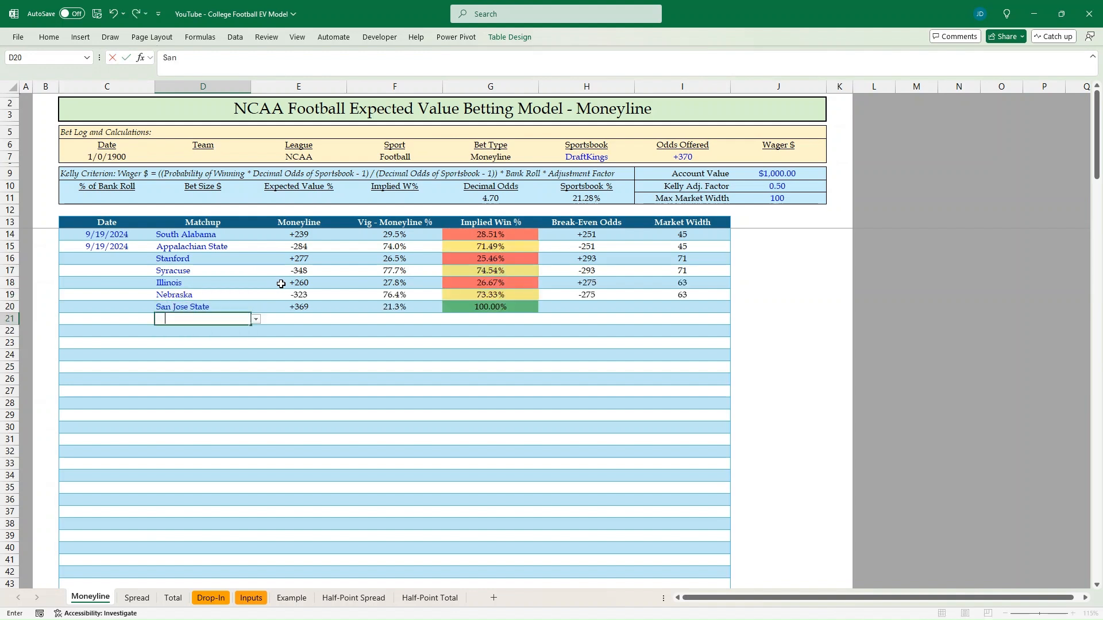
text(Wash)
key(Return)
key(Up)
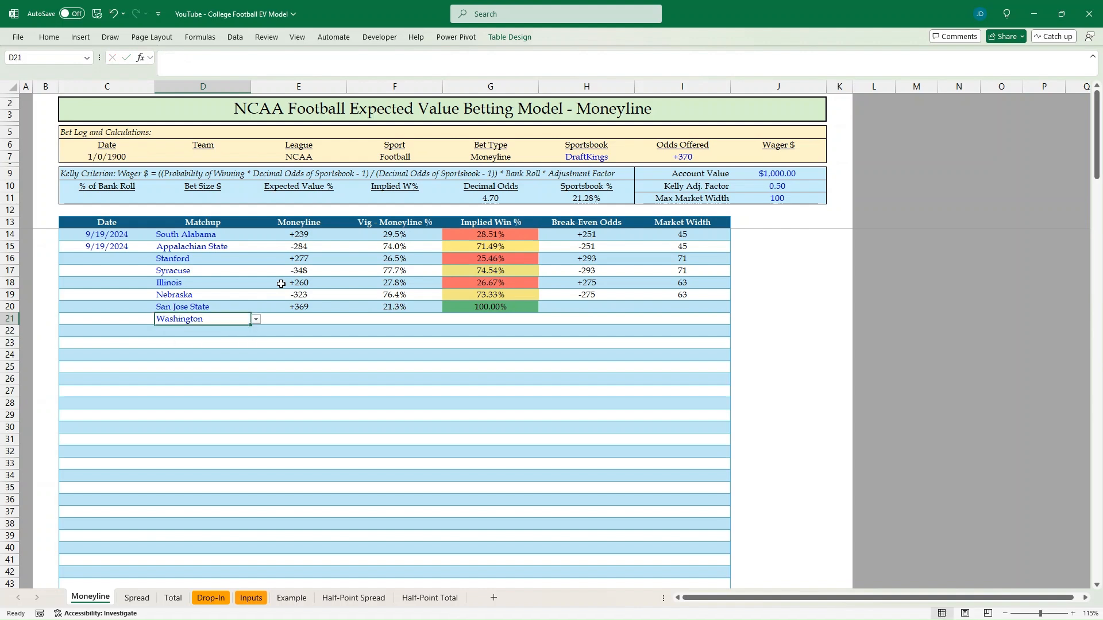
key(alt+Down)
key(Down)
key(Return)
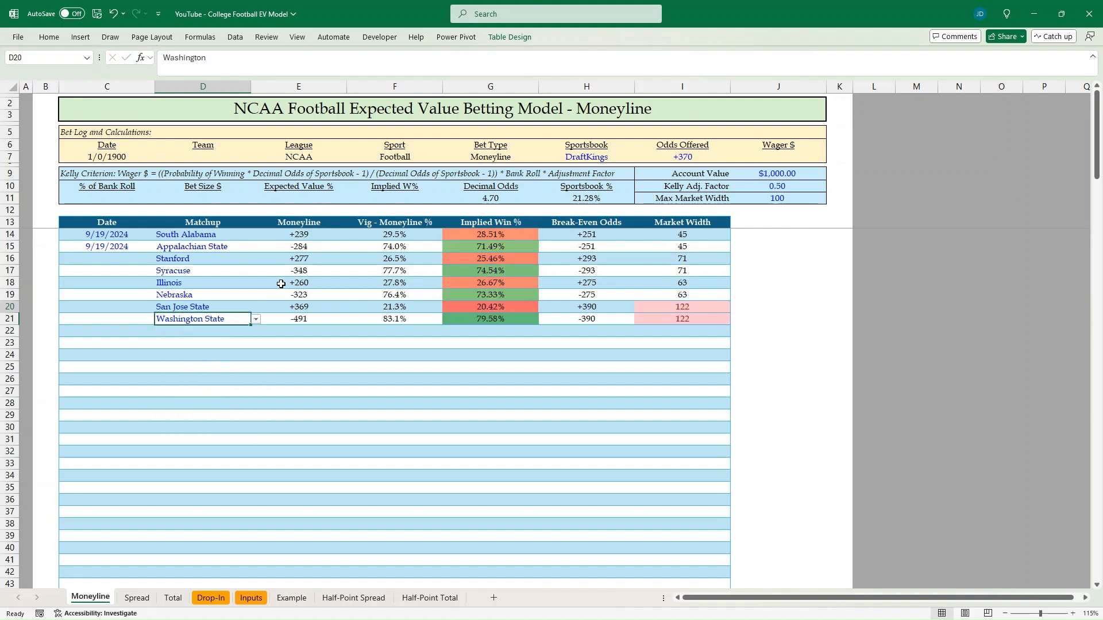
Step: Enter the date 9/20/2024 for Stanford in the Moneyline sheet's Date column at C16
key(Left)
key(Left)
key(Up)
key(Up)
key(Up)
key(Up)
key(Right)
key(Up)
text(09/20/2024)
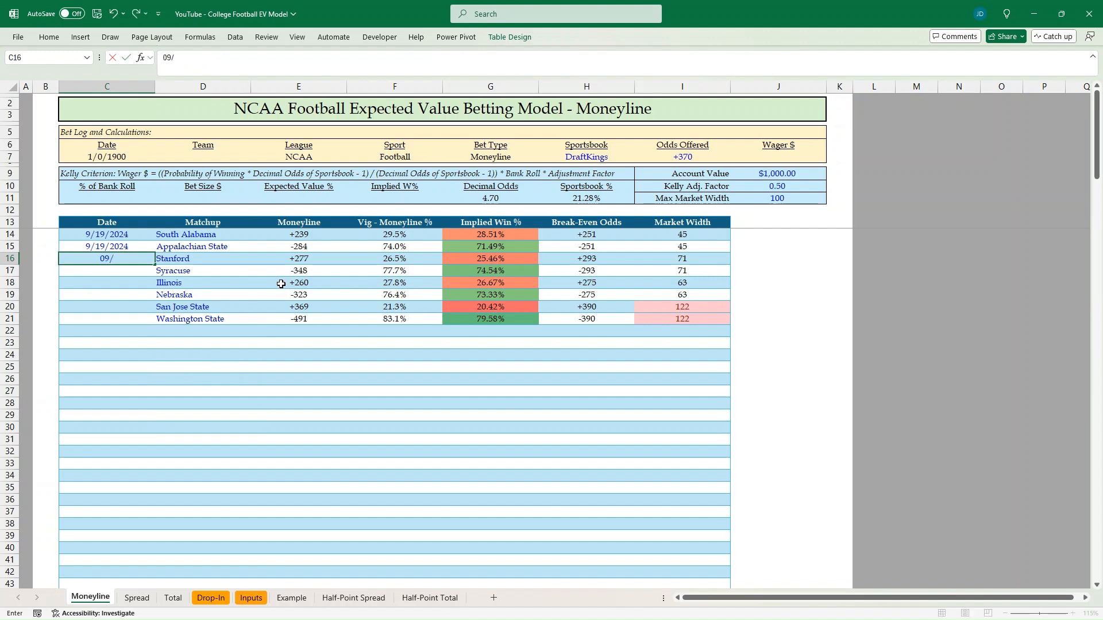
key(ctrl+Return)
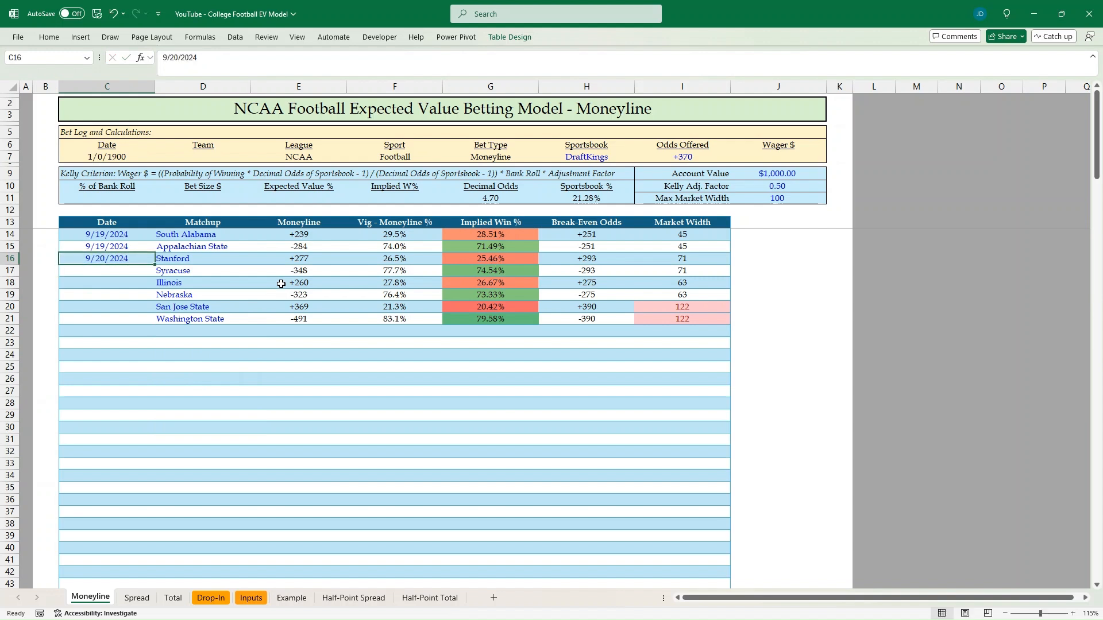
Step: Fill the 9/20/2024 date down from C16 through the Washington State row, C21
key(shift+Down)
key(shift+Down)
key(shift+Down)
key(shift+Down)
key(shift+Down)
key(ctrl+d)
key(Right)
key(Right)
Step: Check the market width of the San Jose State and Washington State matchup in I20:I21
click(246, 311)
drag(685, 309, 684, 320)
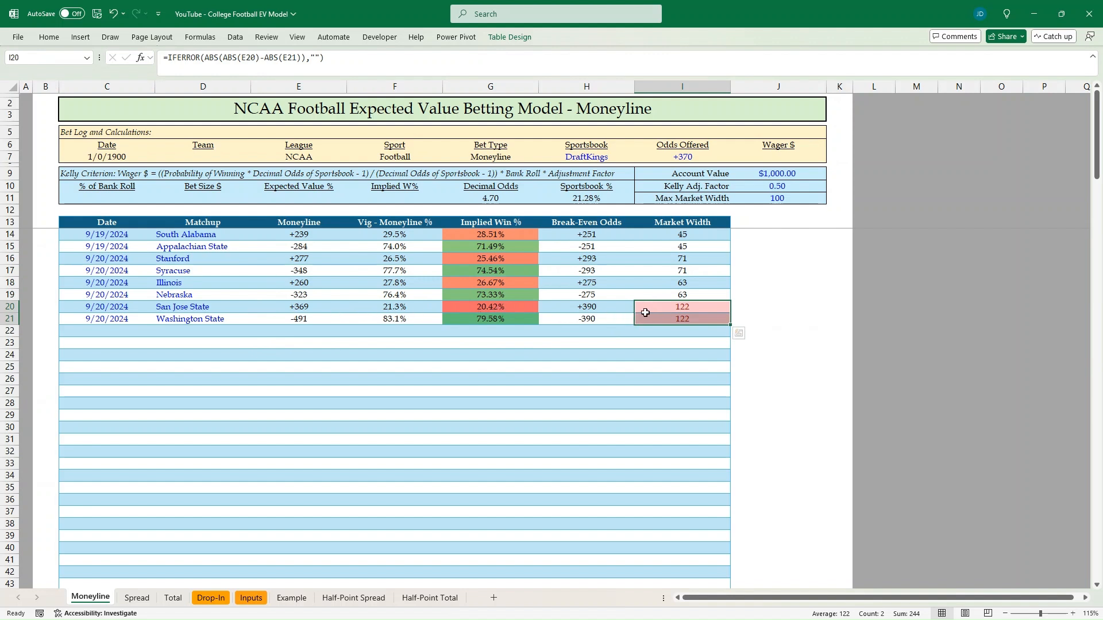
click(666, 309)
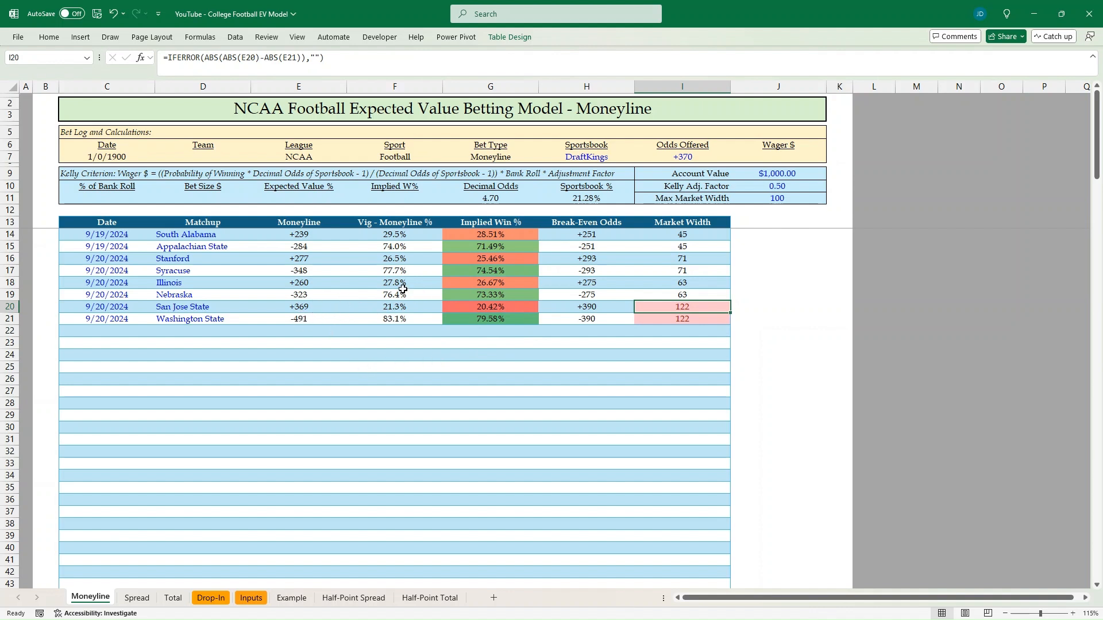
Step: Compare the break-even moneylines for Stanford, Illinois and San Jose State with the sportsbook odds on the Sportsbook Review page
key(alt+Tab)
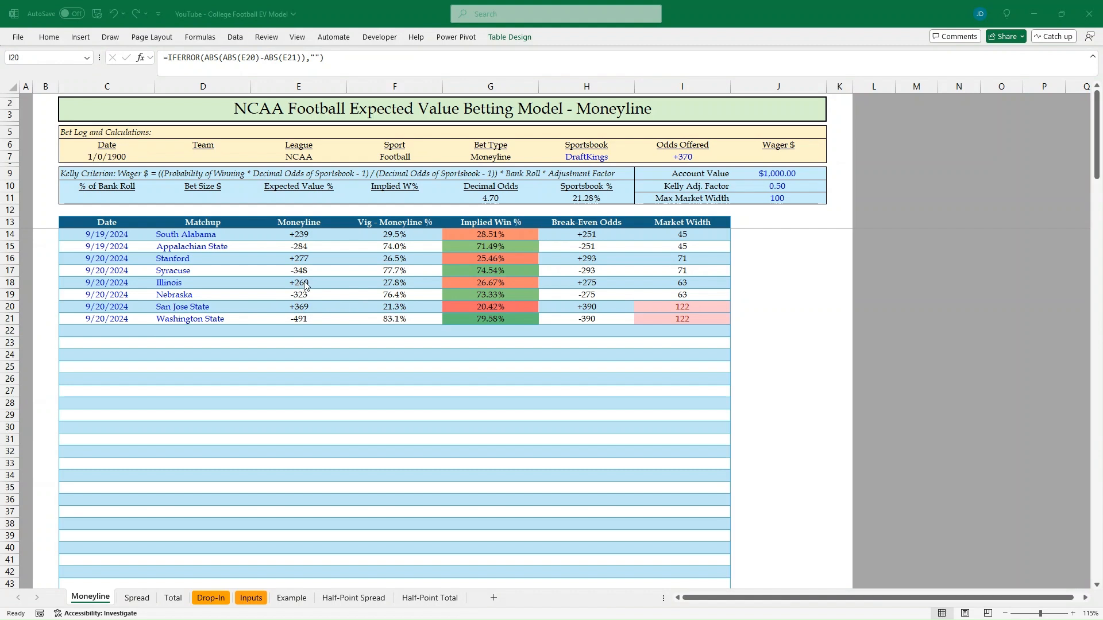
click(579, 262)
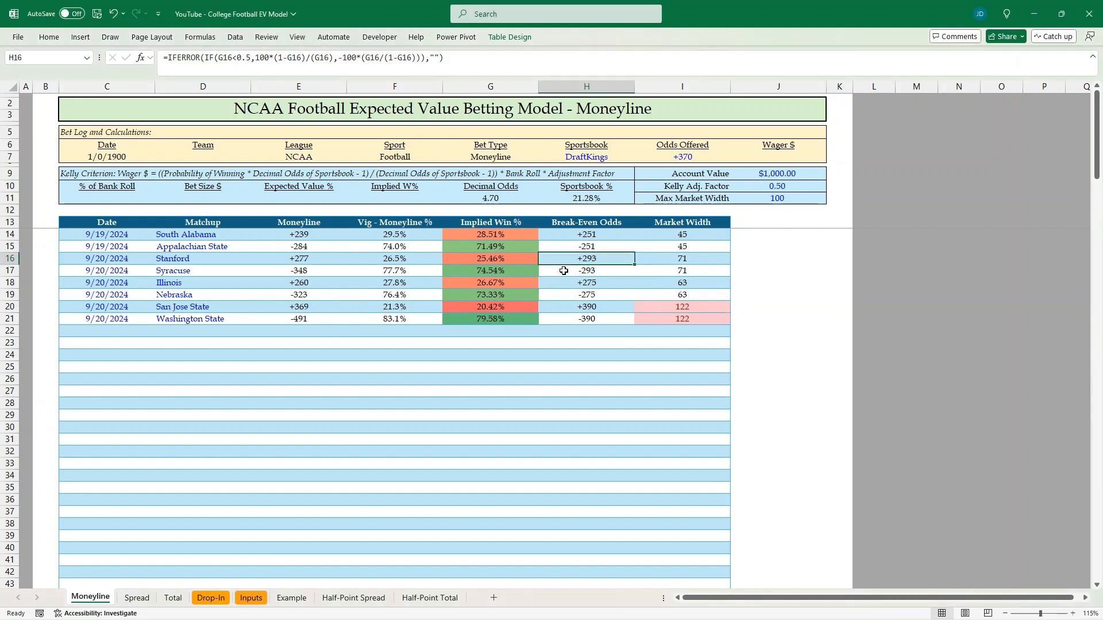
click(573, 284)
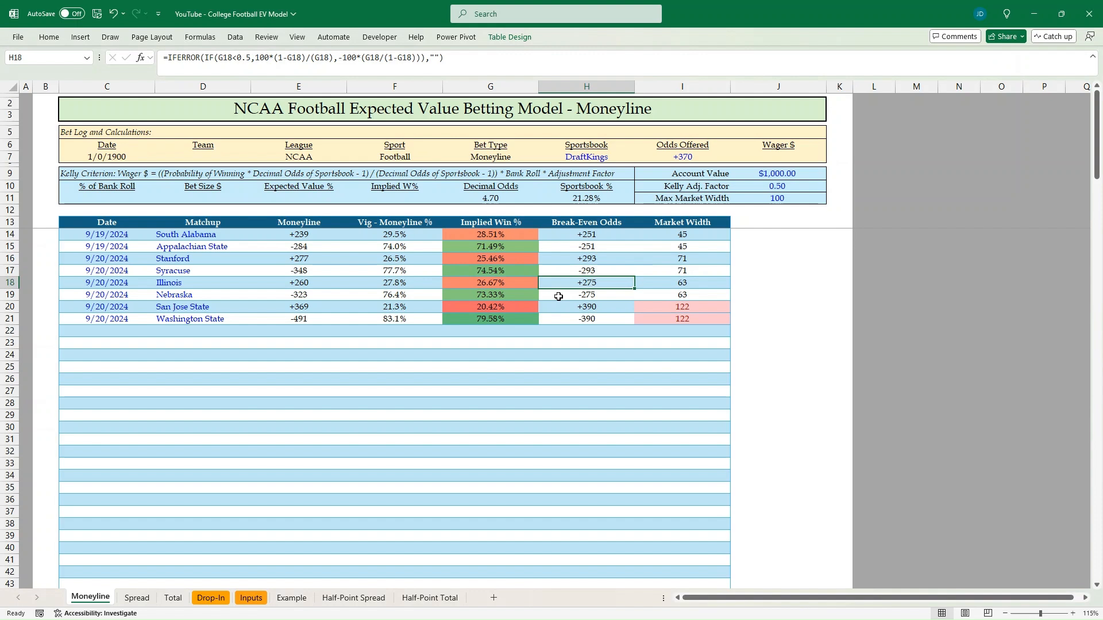
click(559, 307)
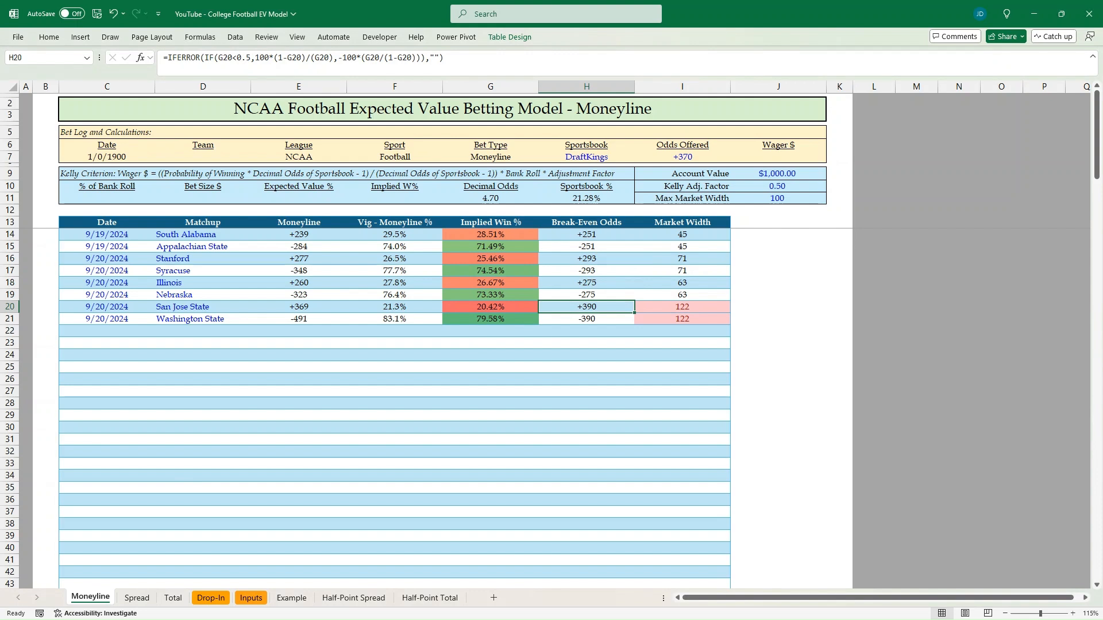
key(alt+Tab)
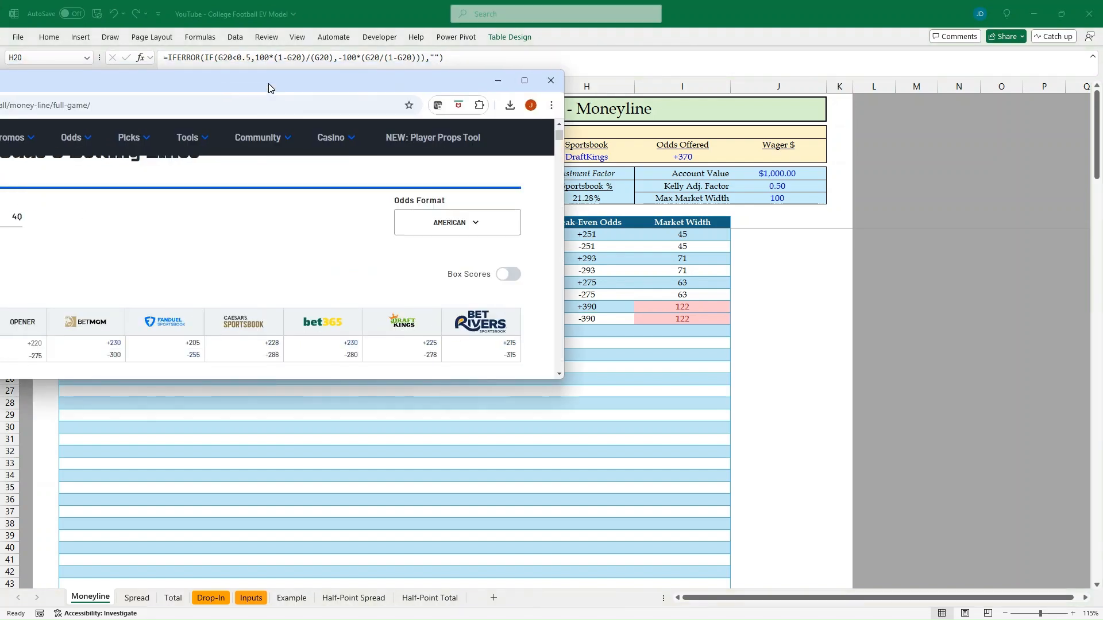
click(524, 81)
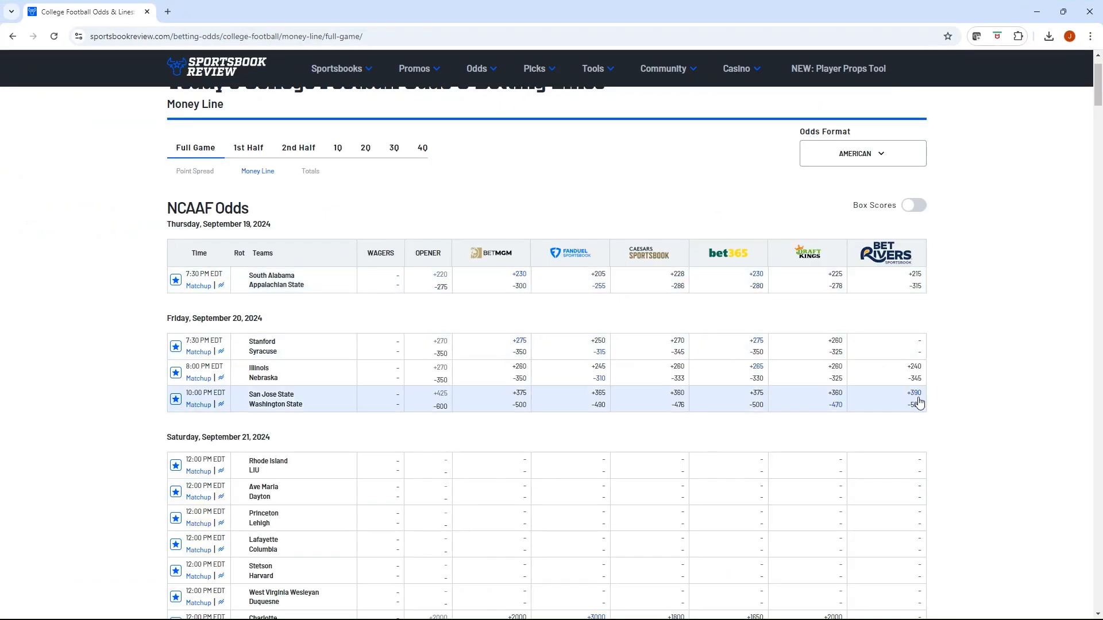
key(alt+Tab)
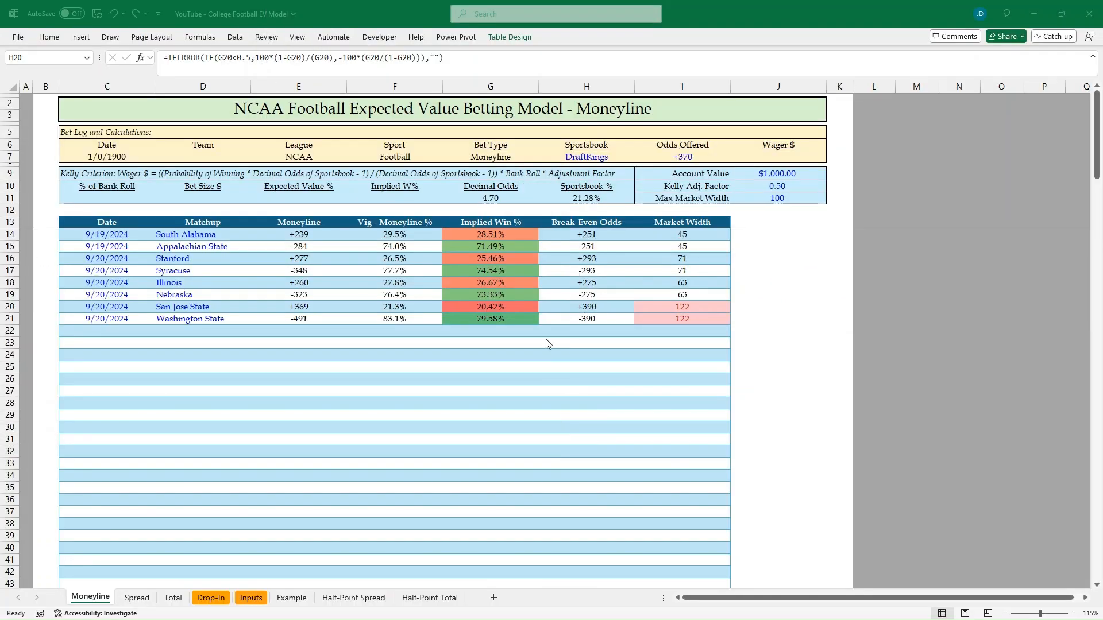
Step: On the Spread sheet, examine the break-even odds and alternate spread lines for the three September 20 matchups
click(131, 598)
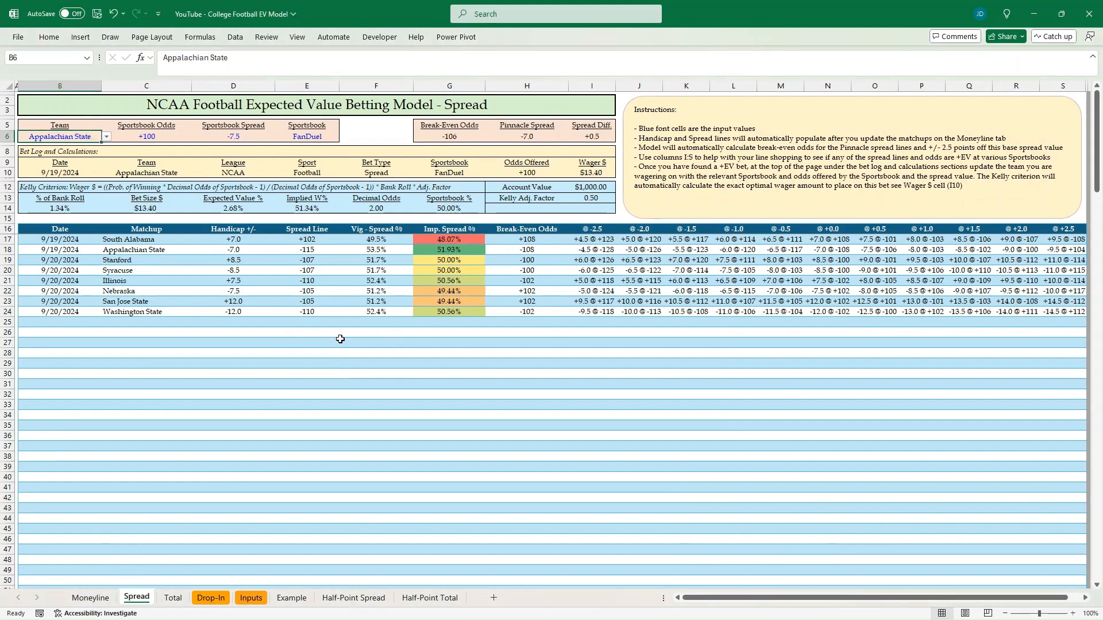
click(409, 262)
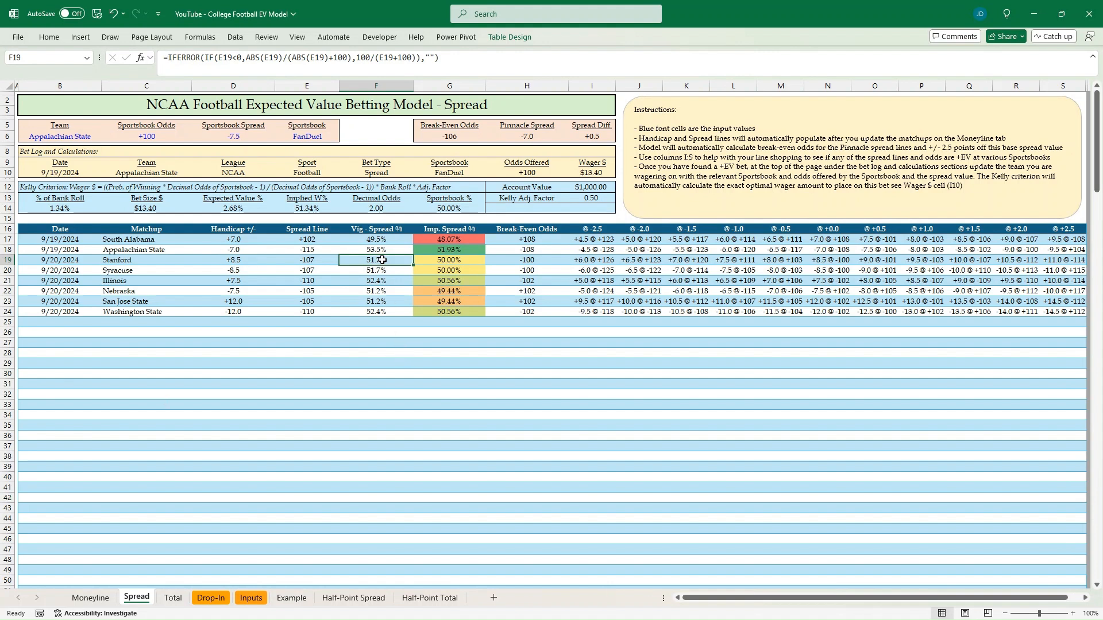
click(264, 260)
click(509, 266)
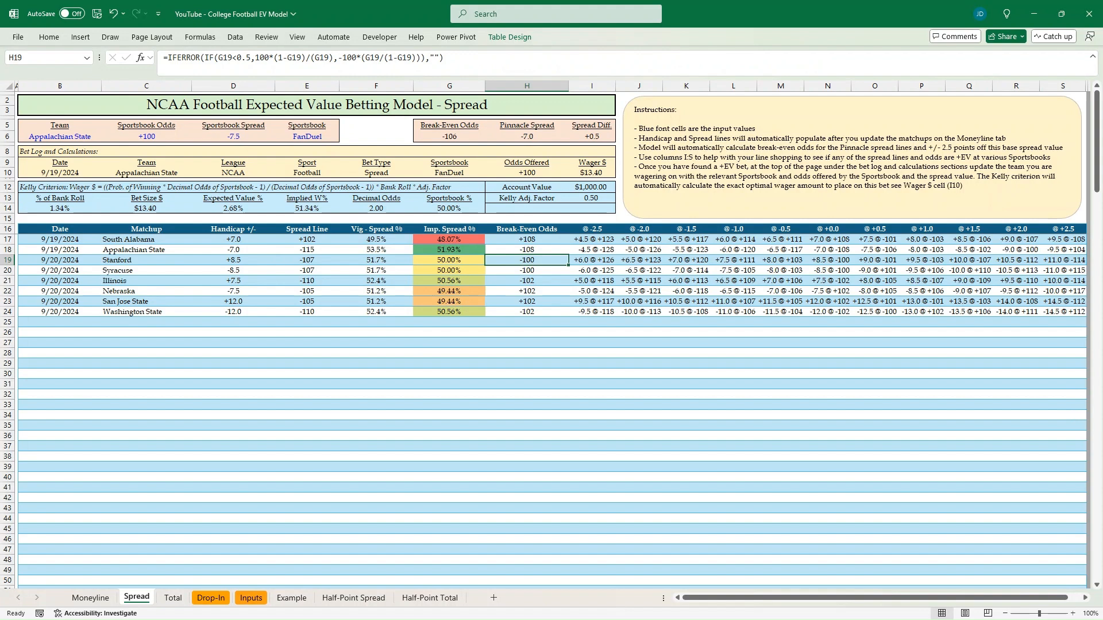
click(470, 281)
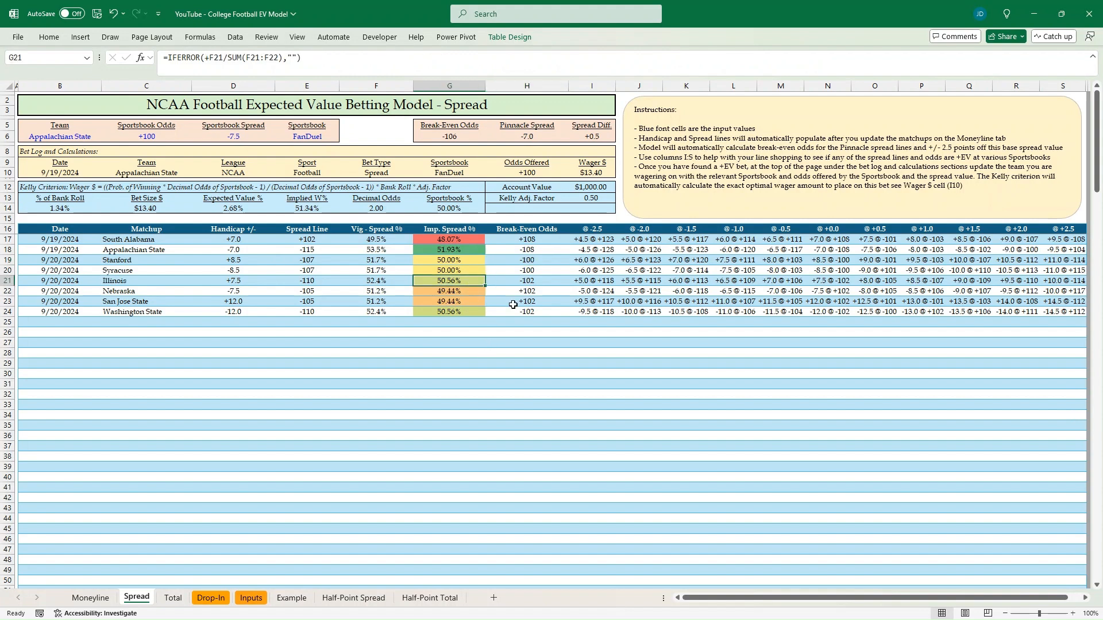
key(shift+space)
key(shift+Down)
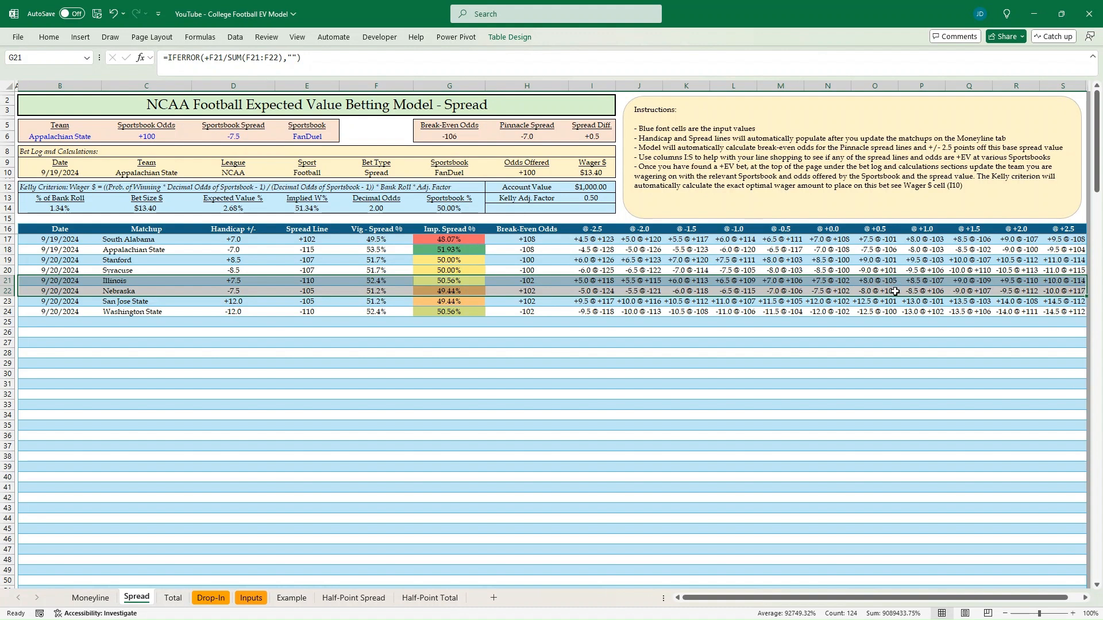
click(260, 302)
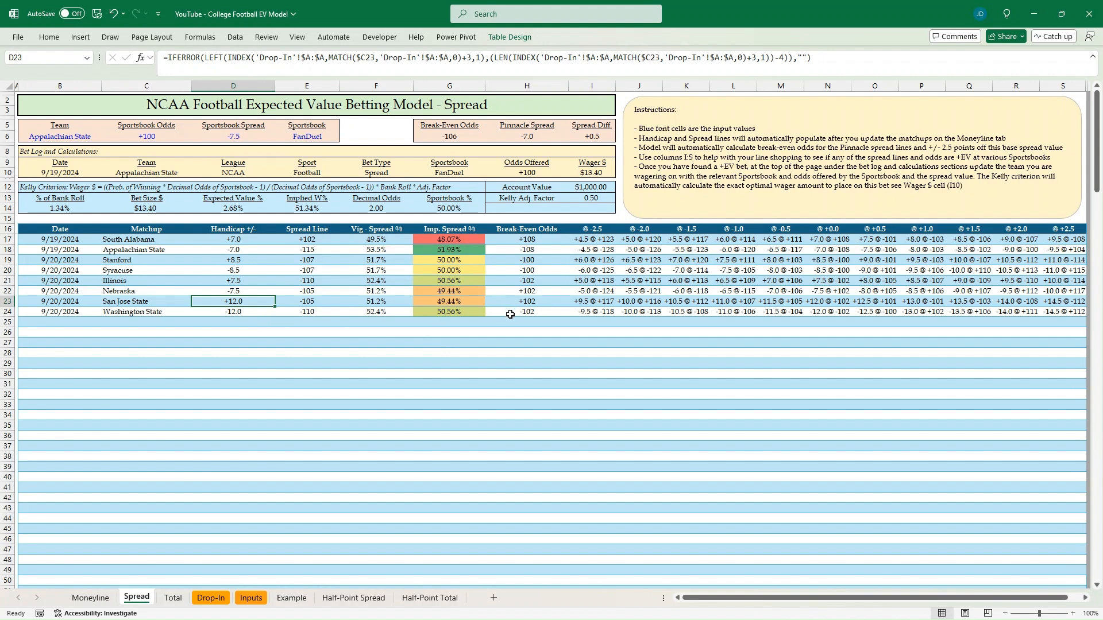
click(863, 300)
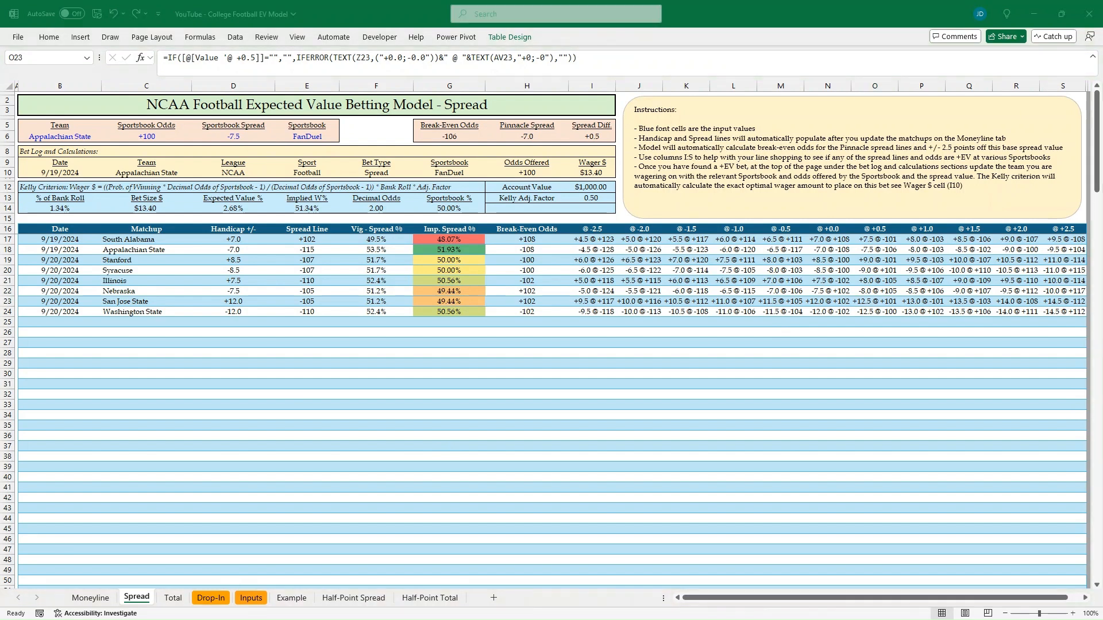
Step: On the Total sheet, examine the Stanford–Syracuse and Illinois–Nebraska break-even odds and alternate total lines
click(173, 599)
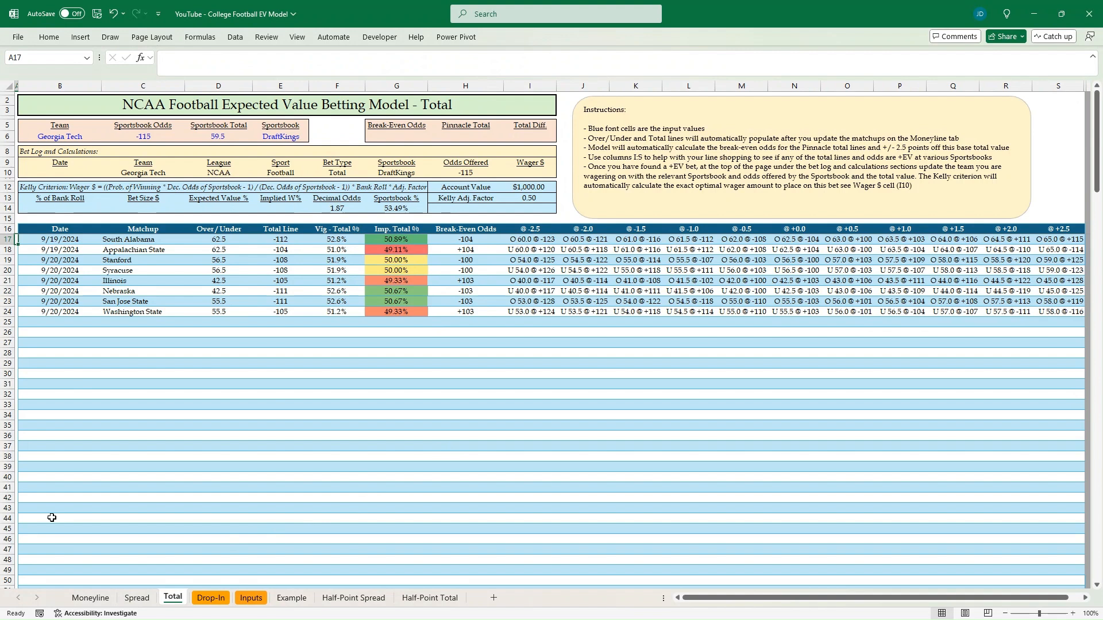
click(344, 269)
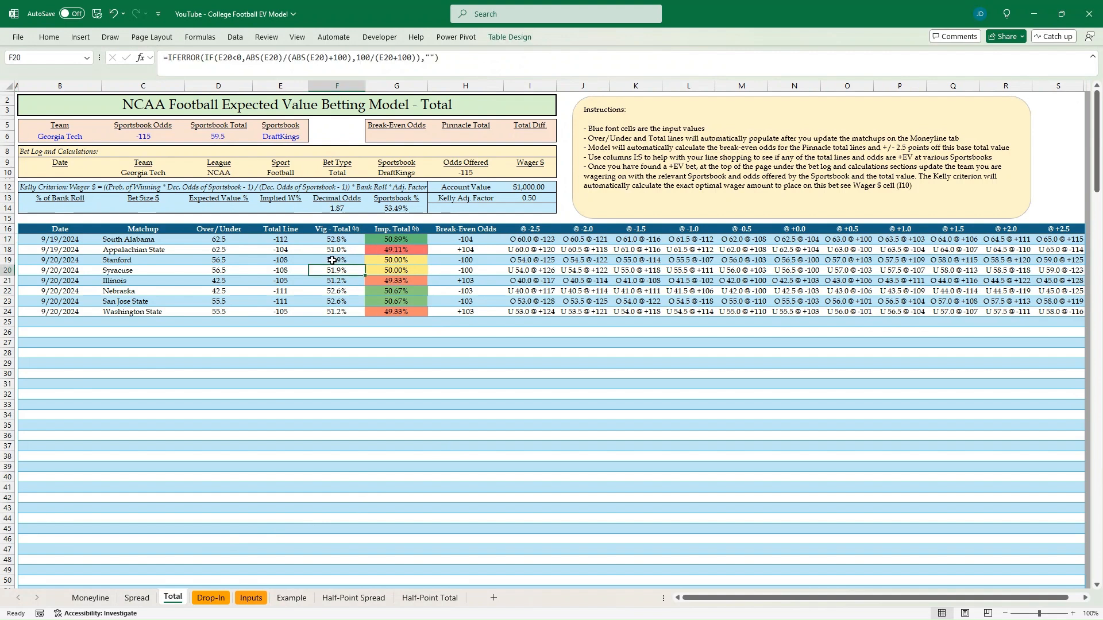
key(shift+space)
key(shift+Up)
key(Down)
key(Down)
key(shift+space)
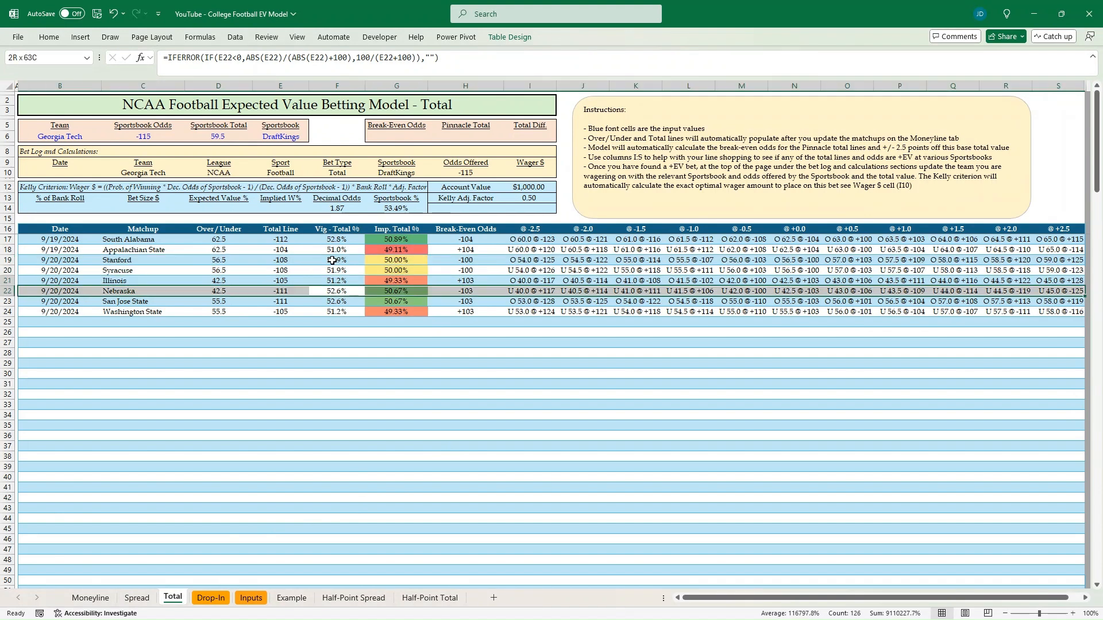
key(shift+Up)
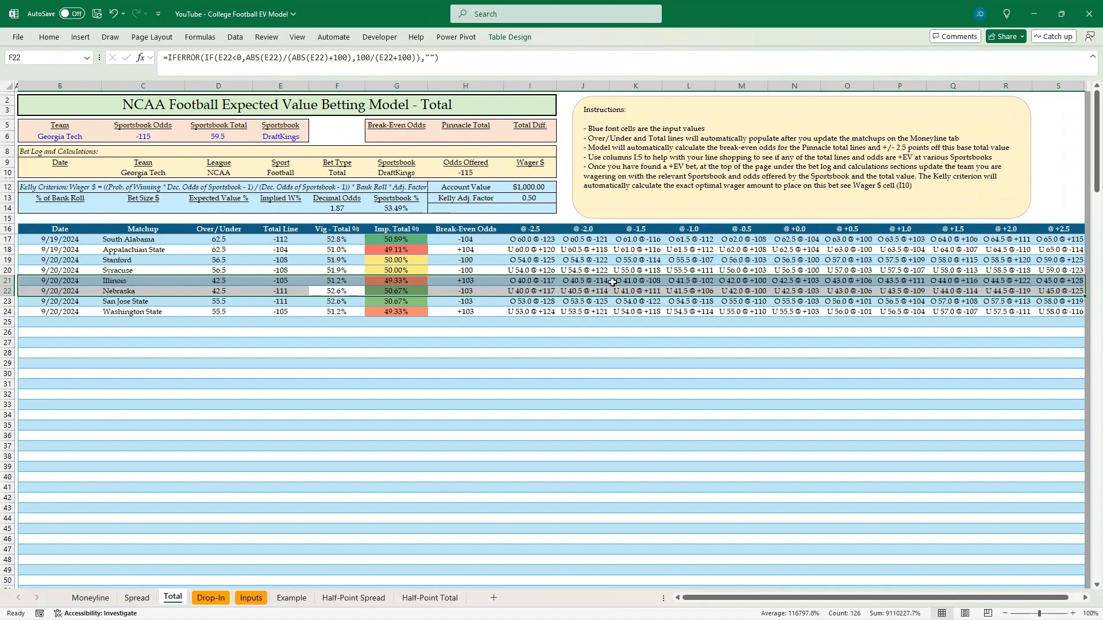
click(839, 291)
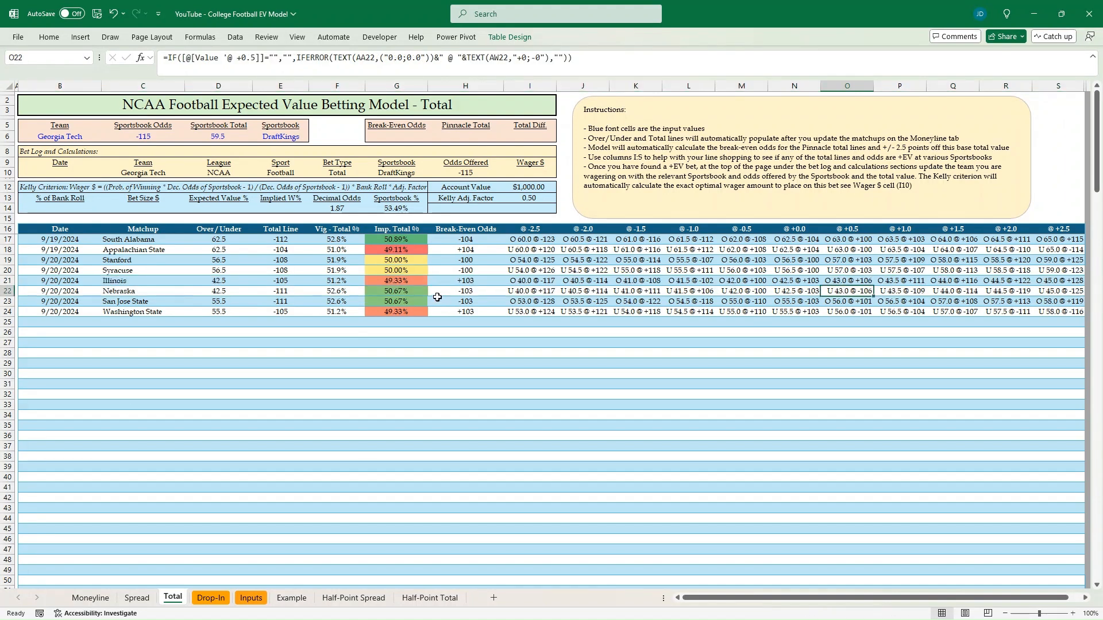
Step: Examine the San Jose State–Washington State total lines at +0.0 and +0.5 and compare them with the sportsbook odds
click(347, 309)
key(shift+space)
key(shift+Up)
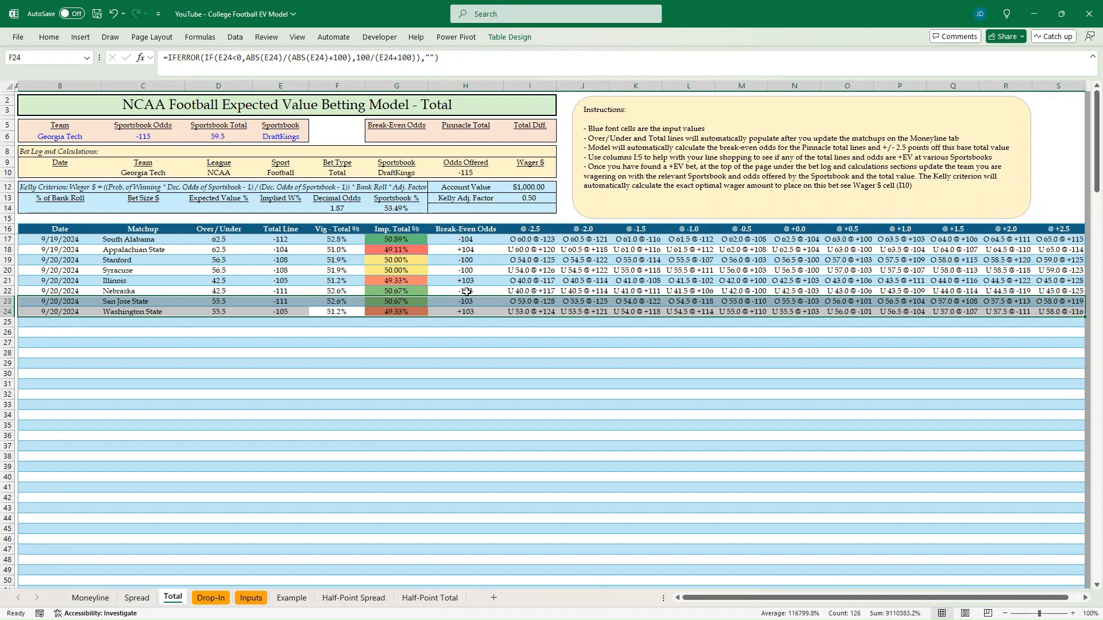
click(793, 303)
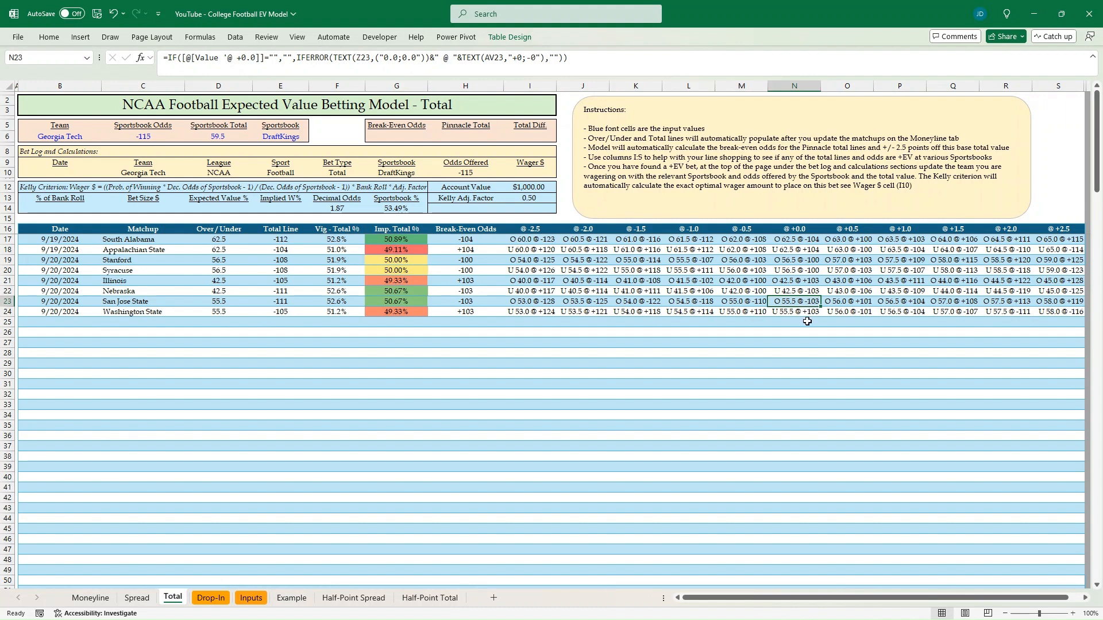
click(859, 302)
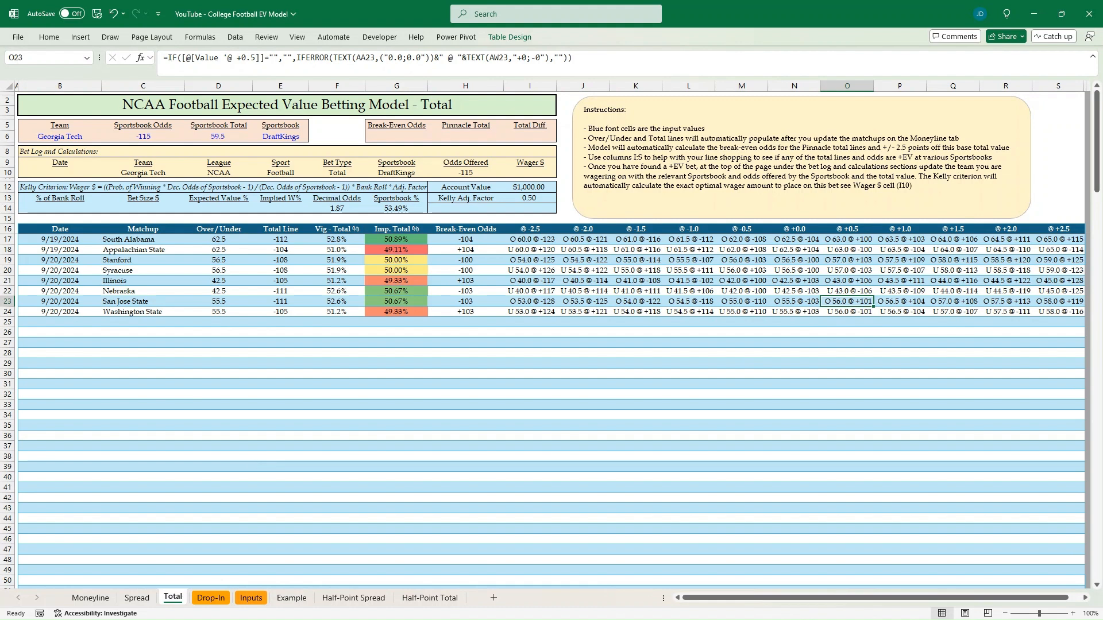
key(alt+Tab)
click(685, 139)
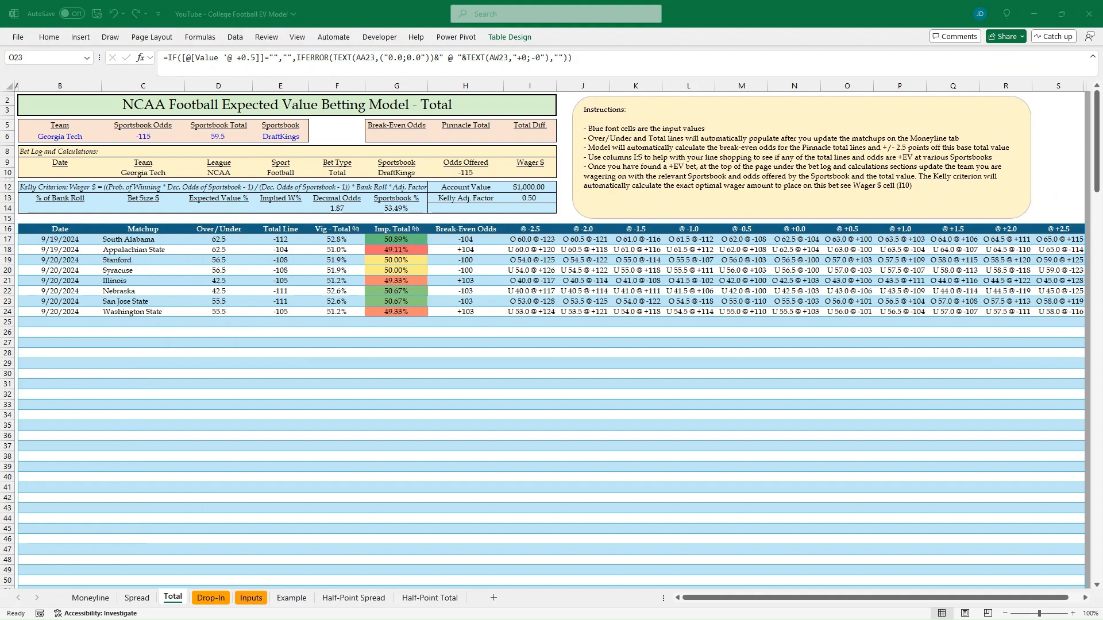
click(317, 378)
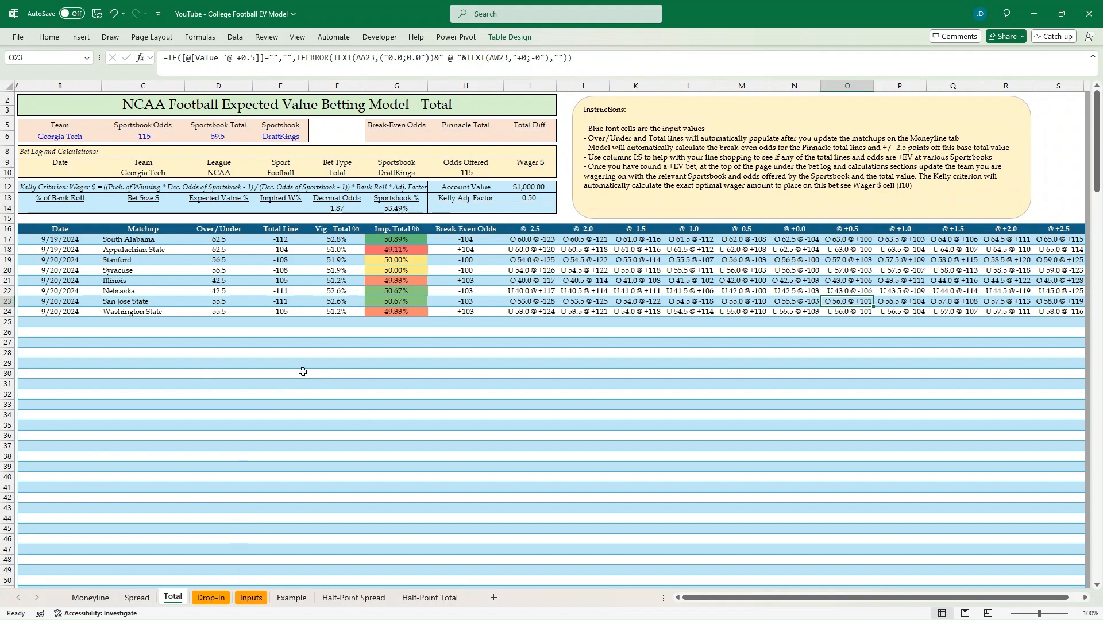
Step: Switch to the Pinnacle NCAA odds page in Chrome and show the games for Saturday, September 21, 2024
key(alt+Tab)
key(alt+Tab)
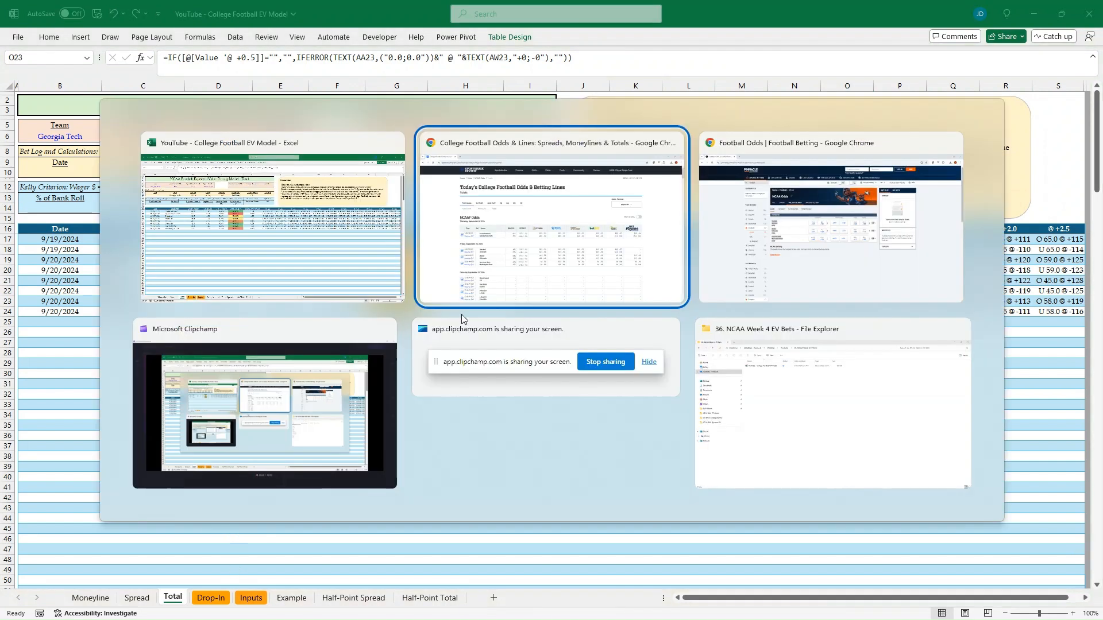
key(alt+Tab)
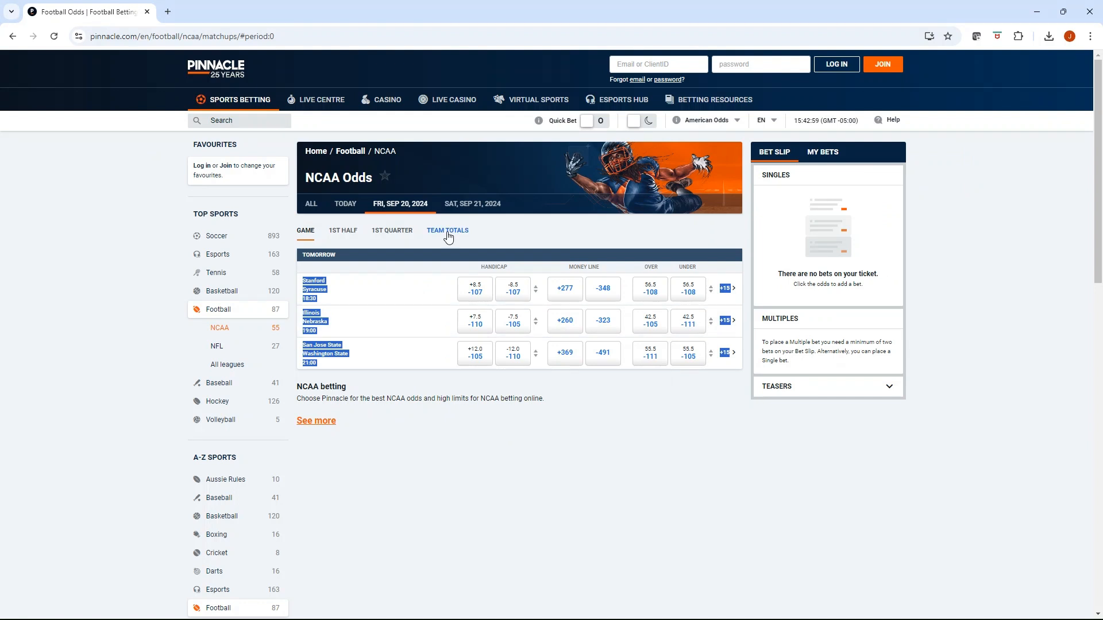
click(466, 209)
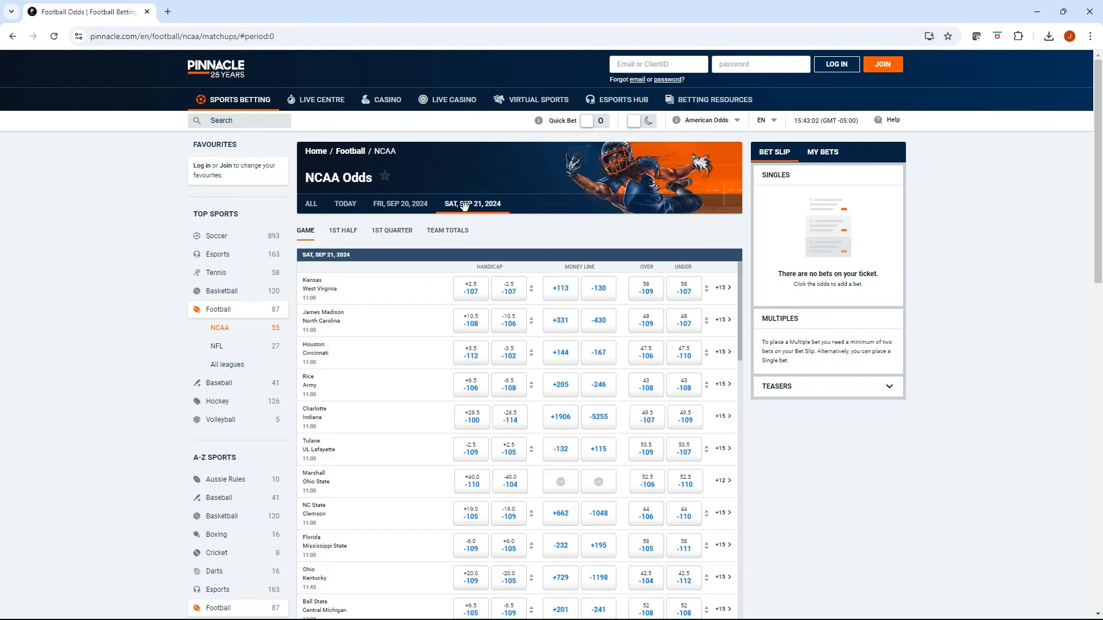
scroll(464, 207, down, 1)
triple_click(303, 228)
scroll(495, 347, down, 3)
drag(370, 262, 729, 447)
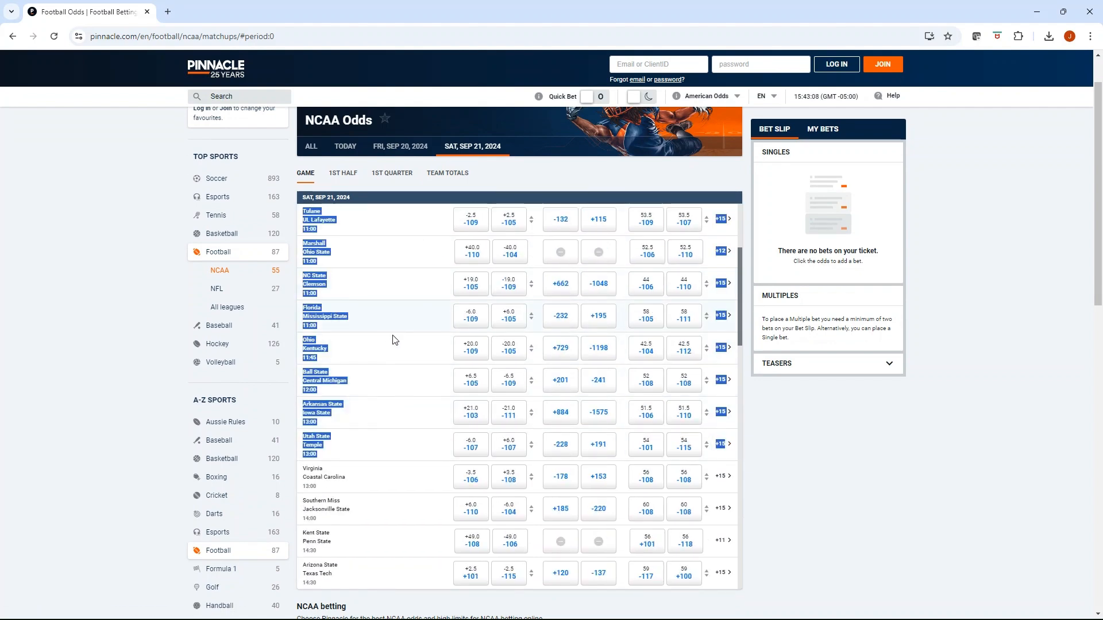
scroll(395, 346, up, 3)
scroll(397, 345, up, 1)
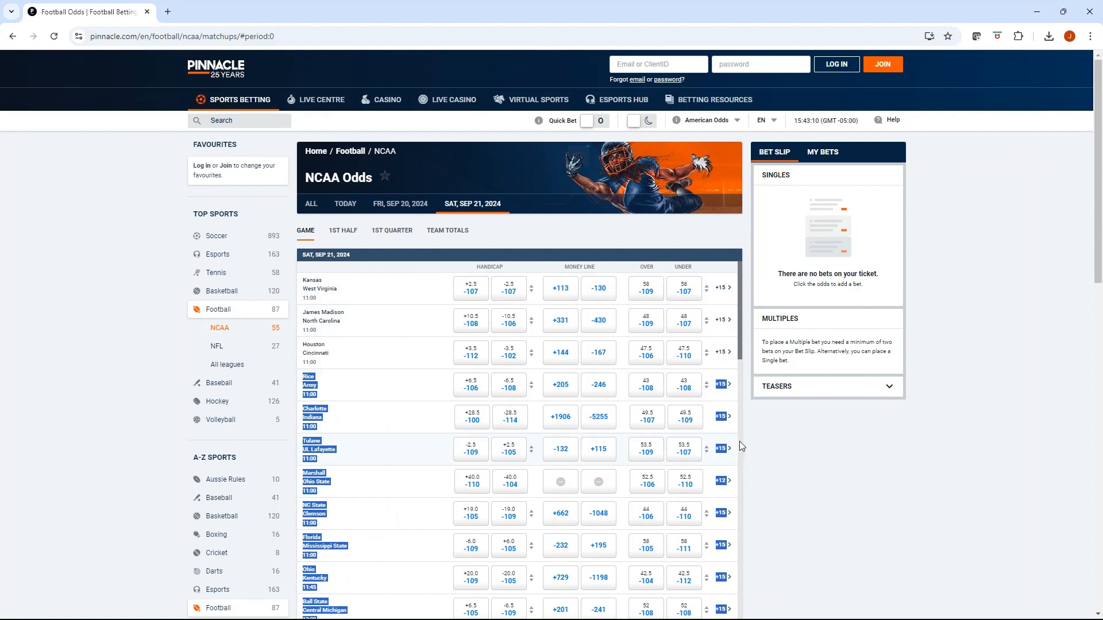
click(807, 449)
Step: Copy Pinnacle's September 21 games from James Madison–North Carolina through Ball State–Central Michigan into the Drop-In sheet from A41, matching destination formatting
drag(301, 278, 739, 495)
scroll(495, 340, down, 2)
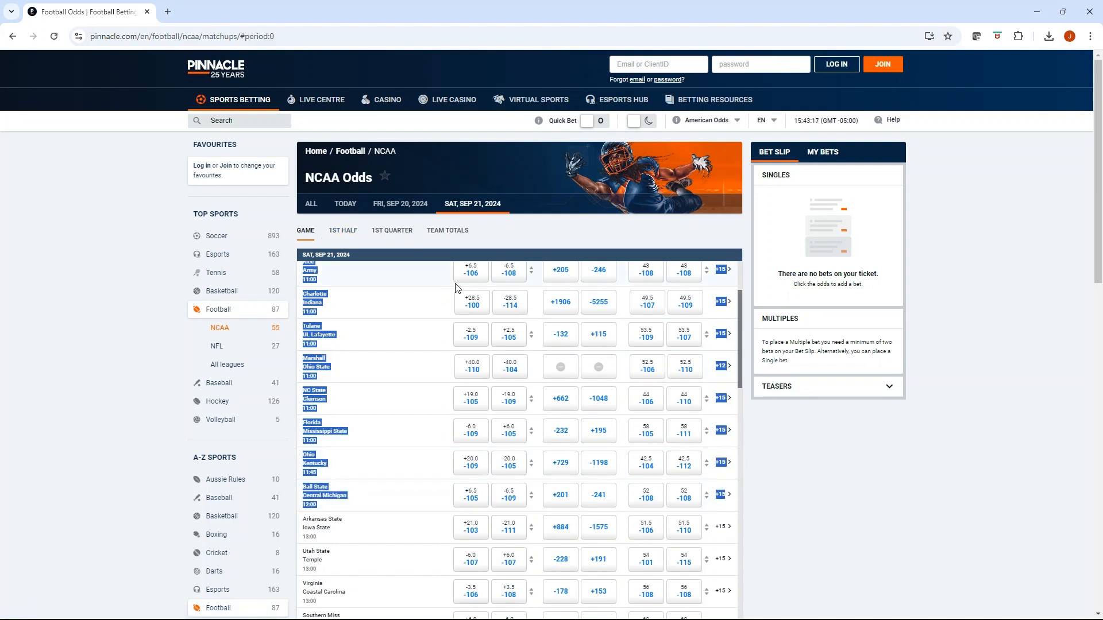
key(alt+Tab)
click(211, 597)
scroll(77, 405, down, 4)
click(60, 436)
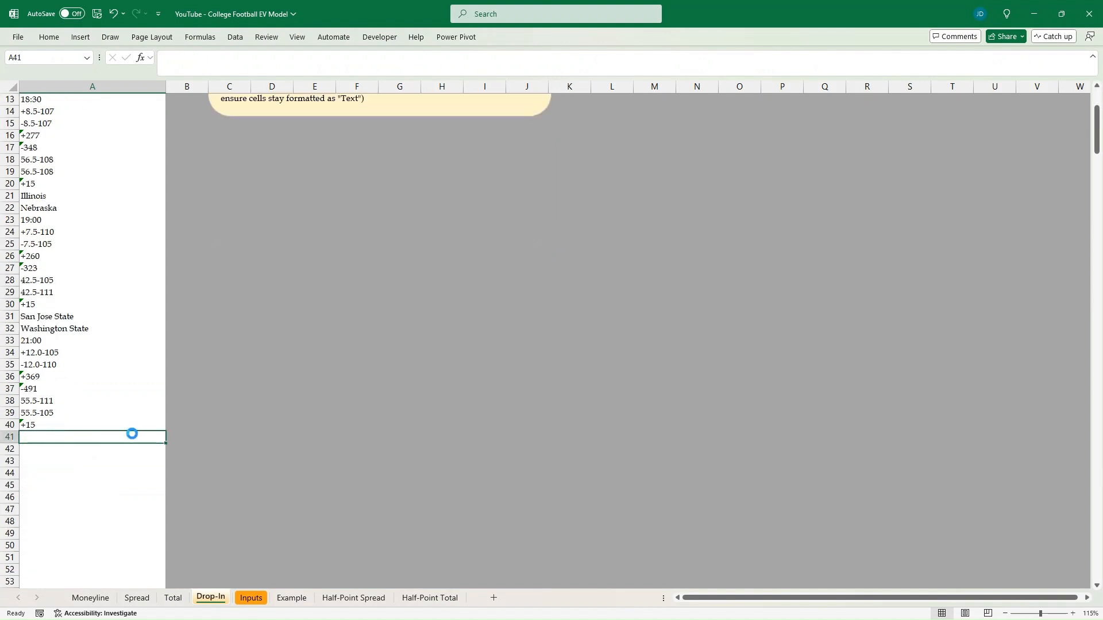
key(ctrl+v)
click(198, 583)
click(196, 553)
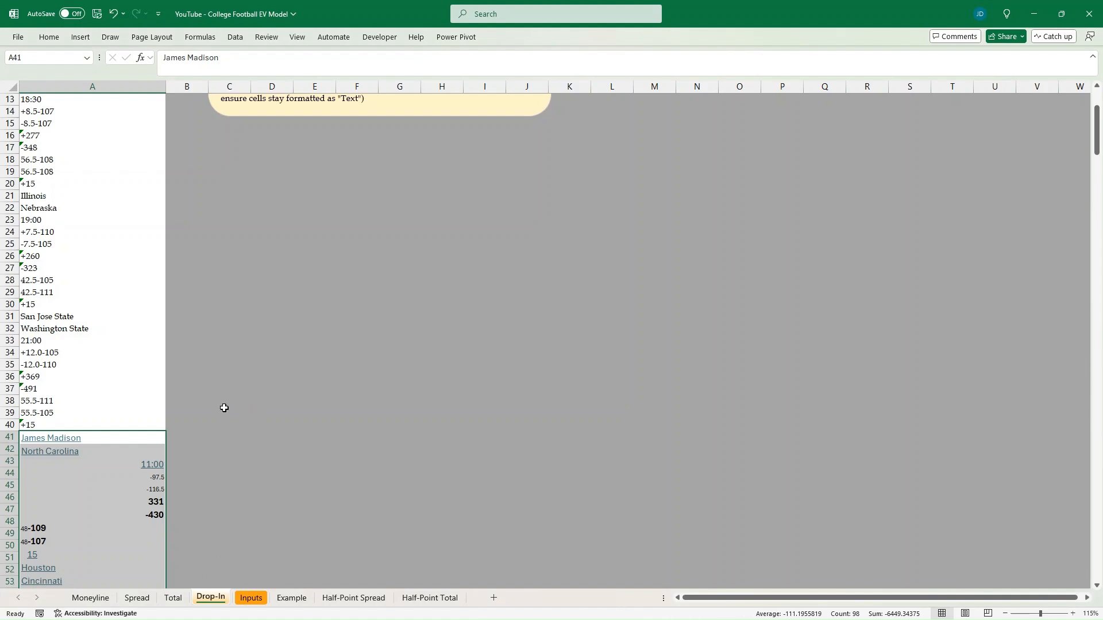
scroll(224, 408, down, 15)
scroll(216, 432, down, 17)
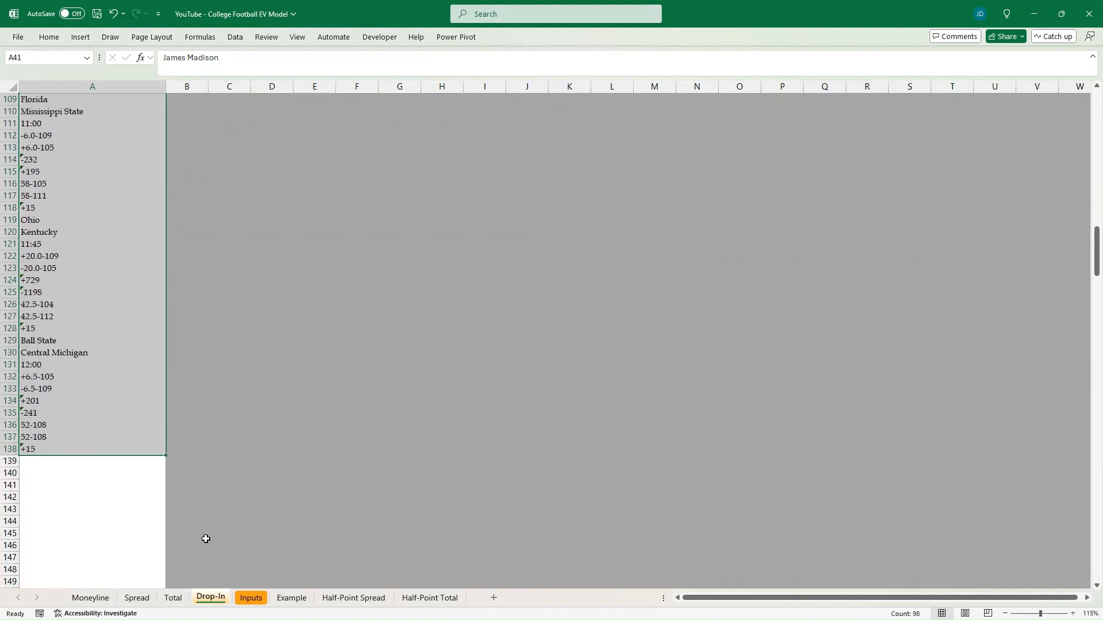
Step: On the Moneyline sheet, enter James Madison as the matchup team in D22
click(90, 598)
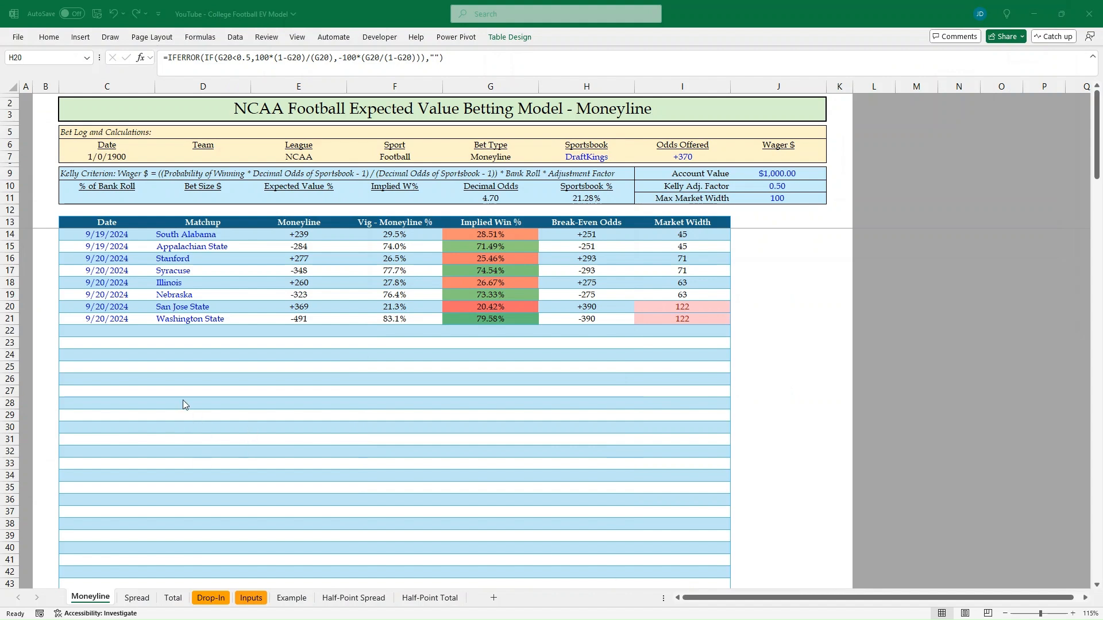
click(207, 333)
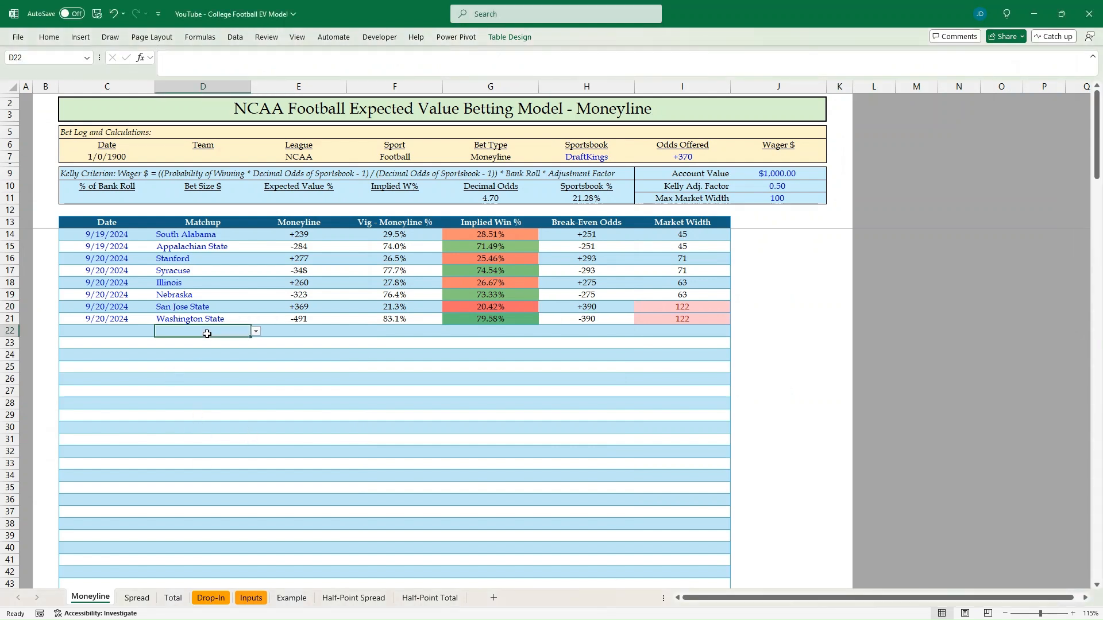
text(Jam)
key(Return)
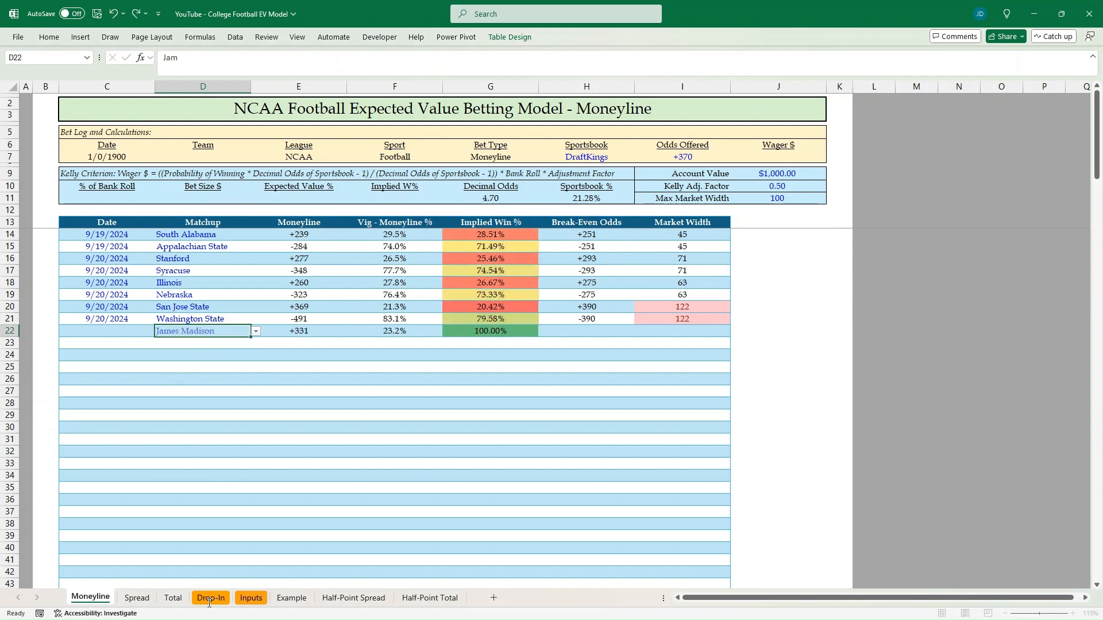
Step: Copy Pinnacle's Kansas–West Virginia odds into the Drop-In sheet from A139, below the Ball State–Central Michigan game, matching destination formatting
click(211, 598)
scroll(190, 377, up, 2)
scroll(190, 377, up, 20)
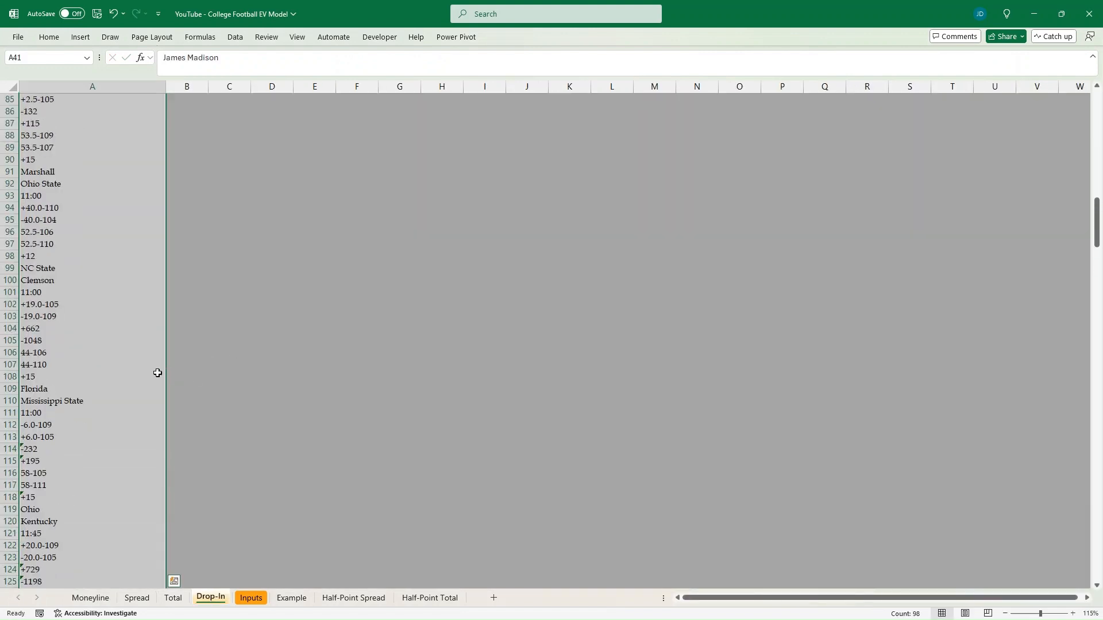
scroll(150, 383, up, 7)
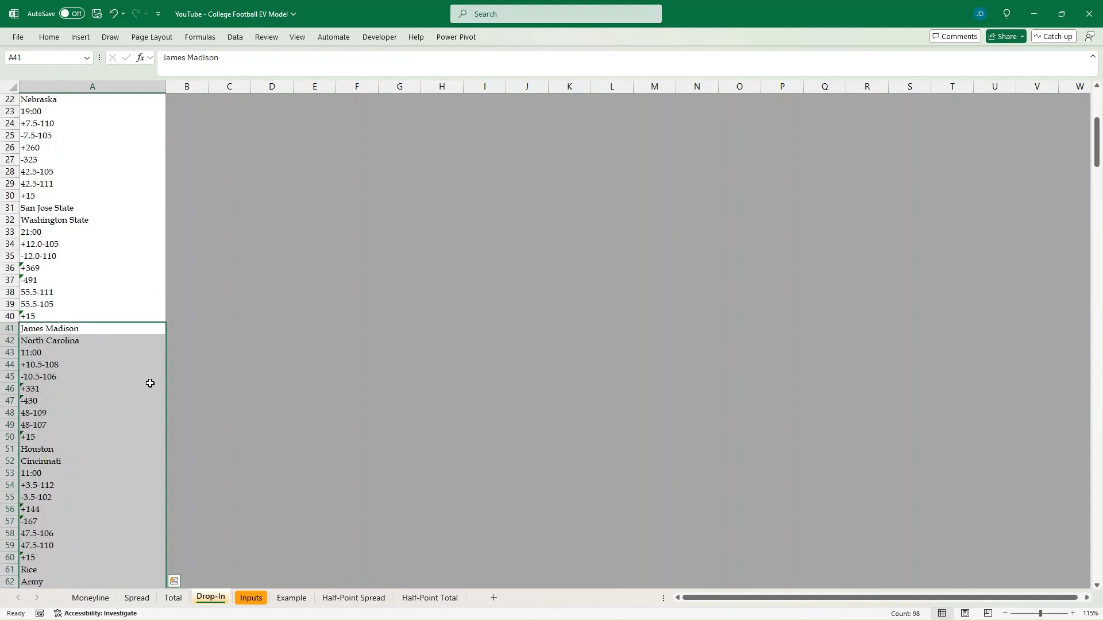
key(alt+Tab)
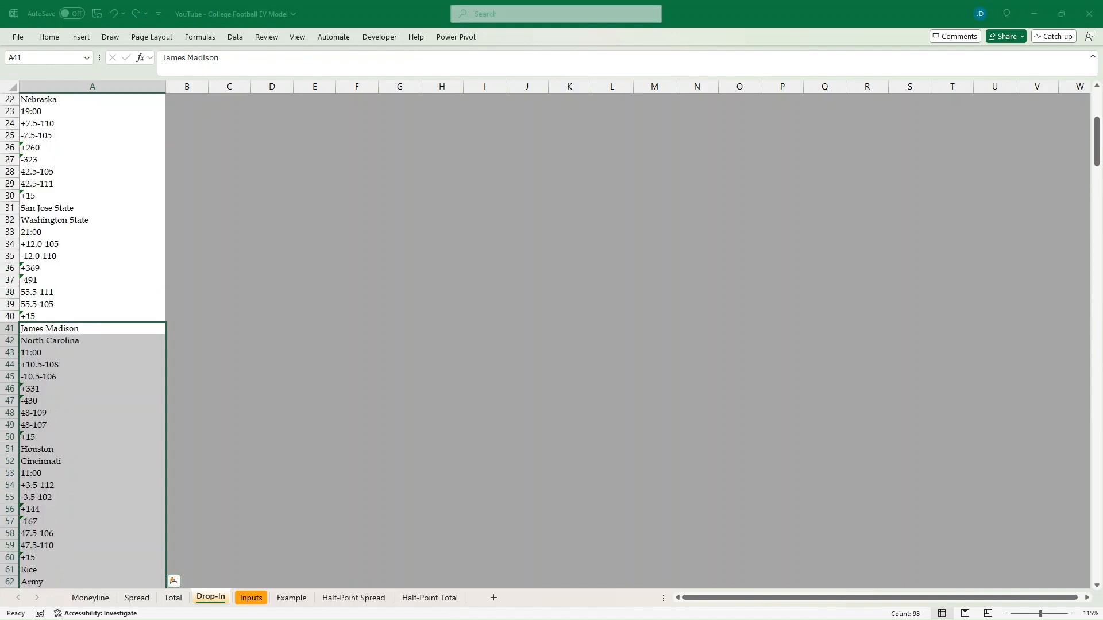
key(alt+Tab)
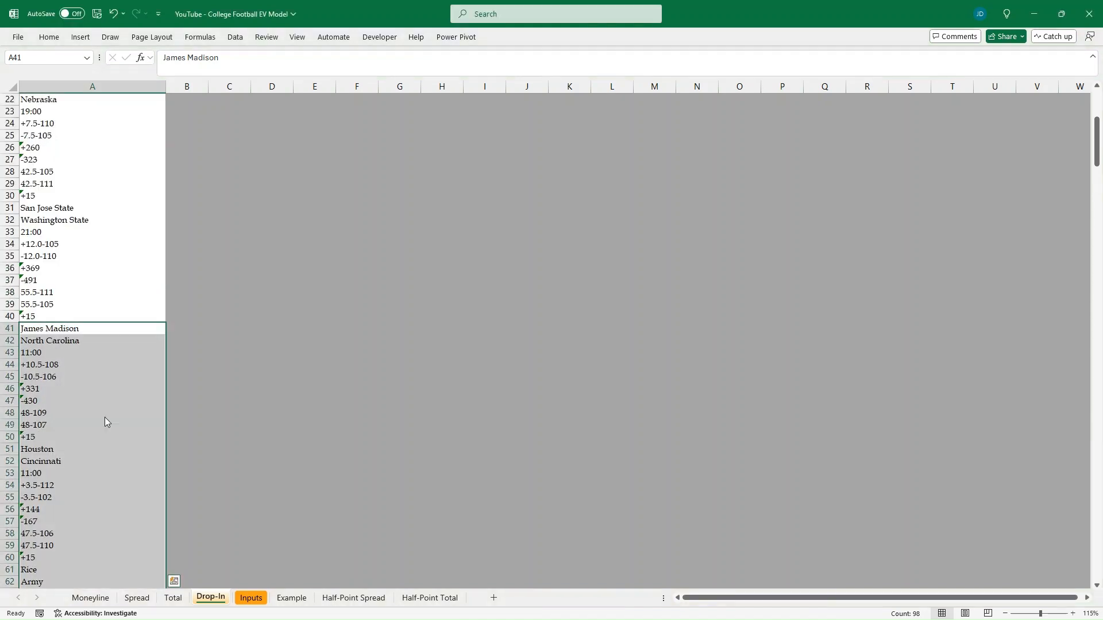
scroll(53, 522, down, 18)
scroll(53, 522, down, 11)
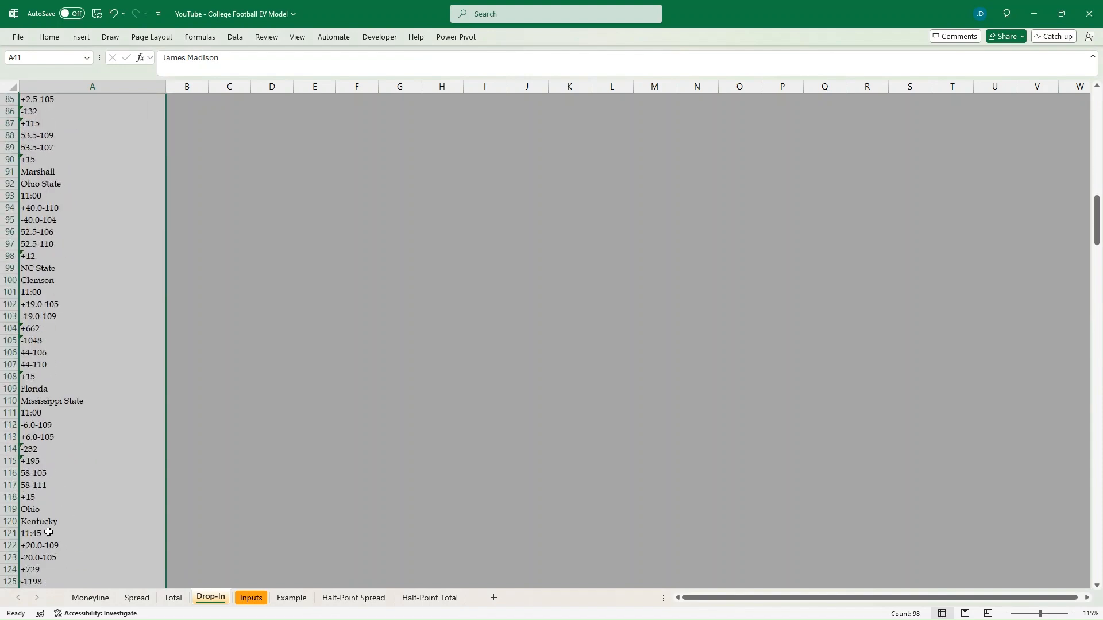
click(52, 460)
key(ctrl+v)
key(Right)
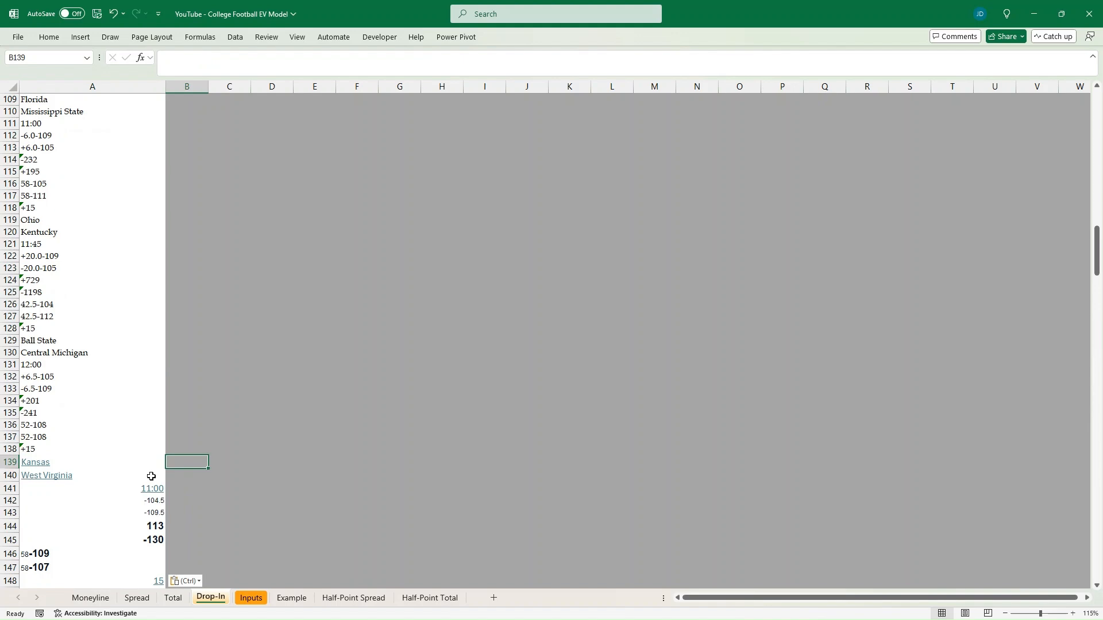
click(185, 581)
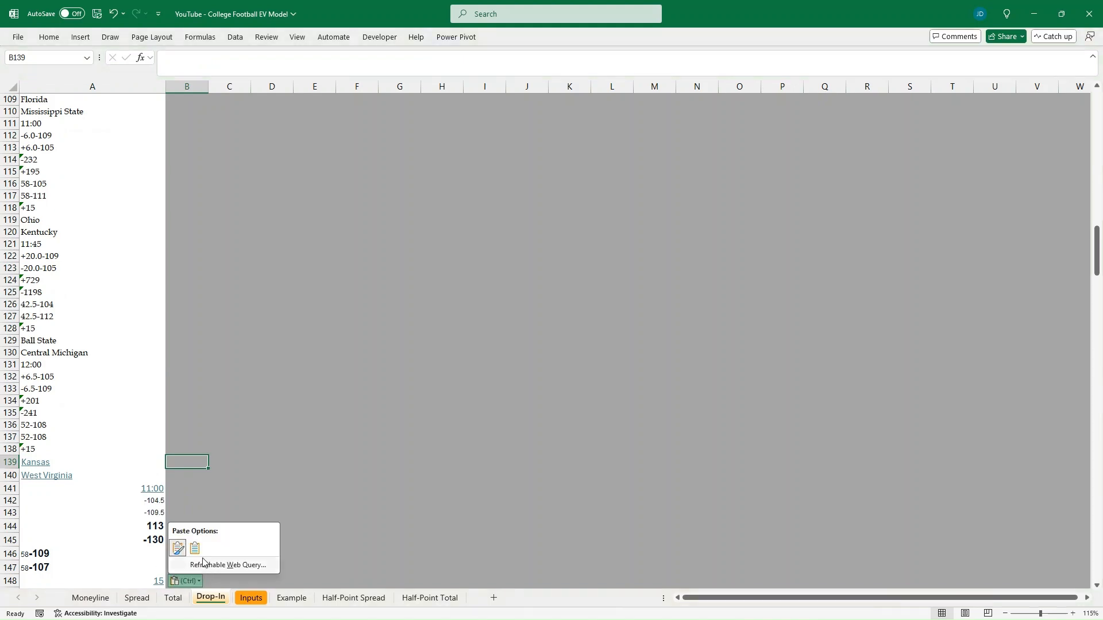
click(137, 598)
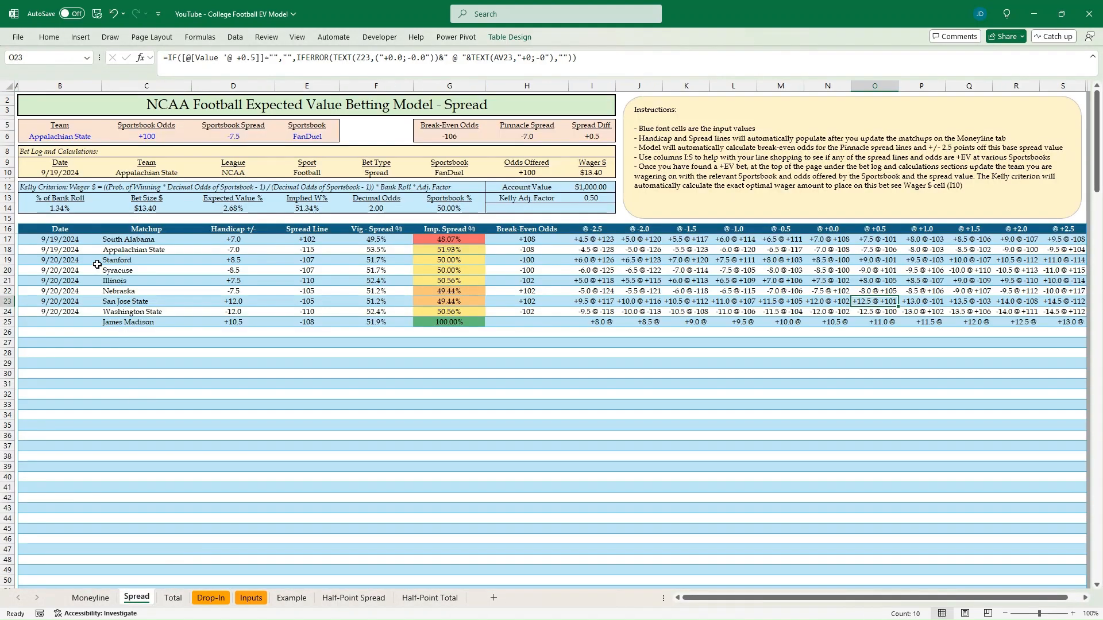
click(137, 322)
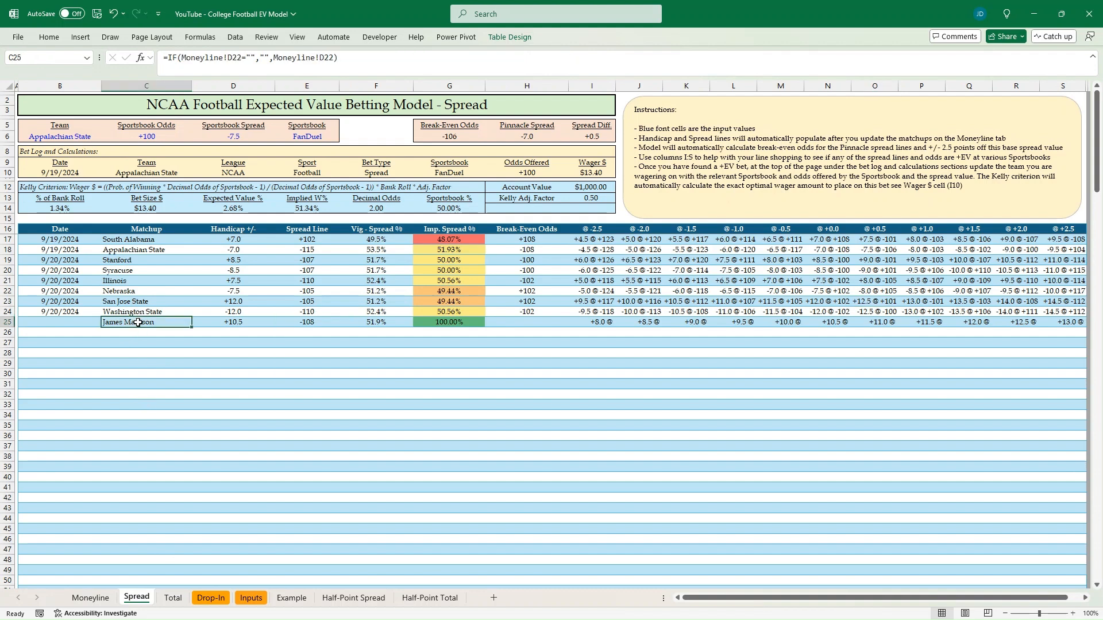
text(Kan)
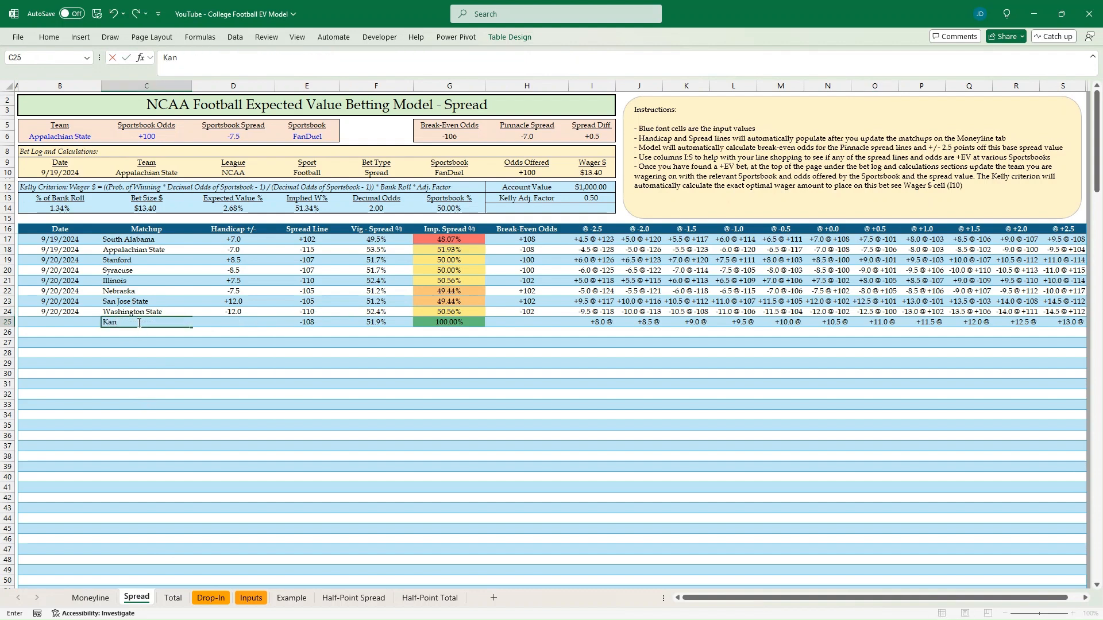
text(sa)
key(Return)
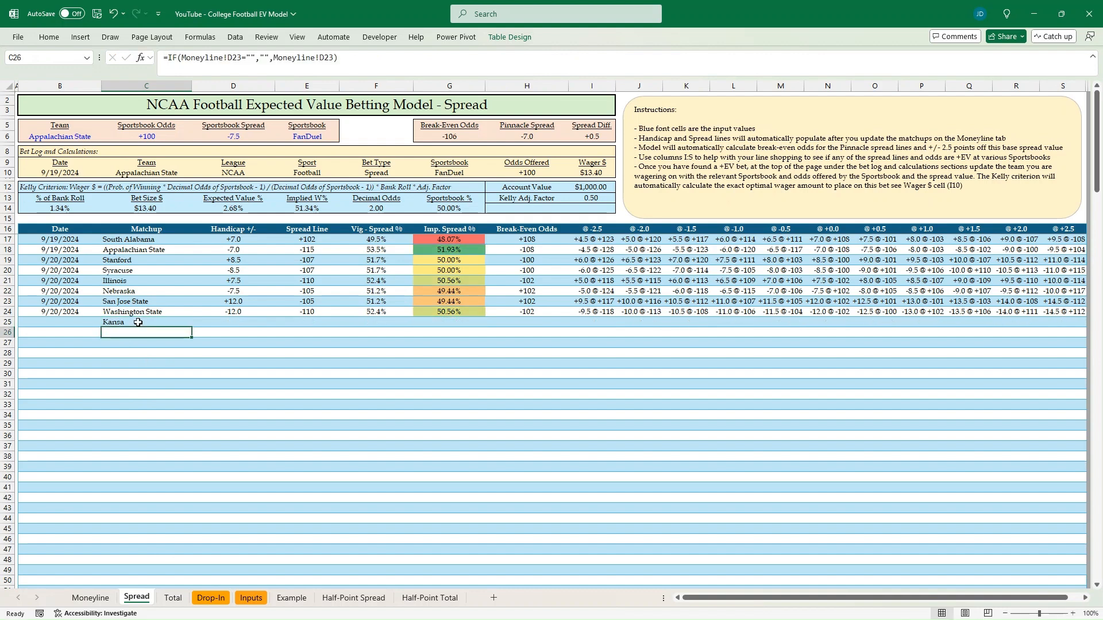
click(138, 323)
key(alt+Down)
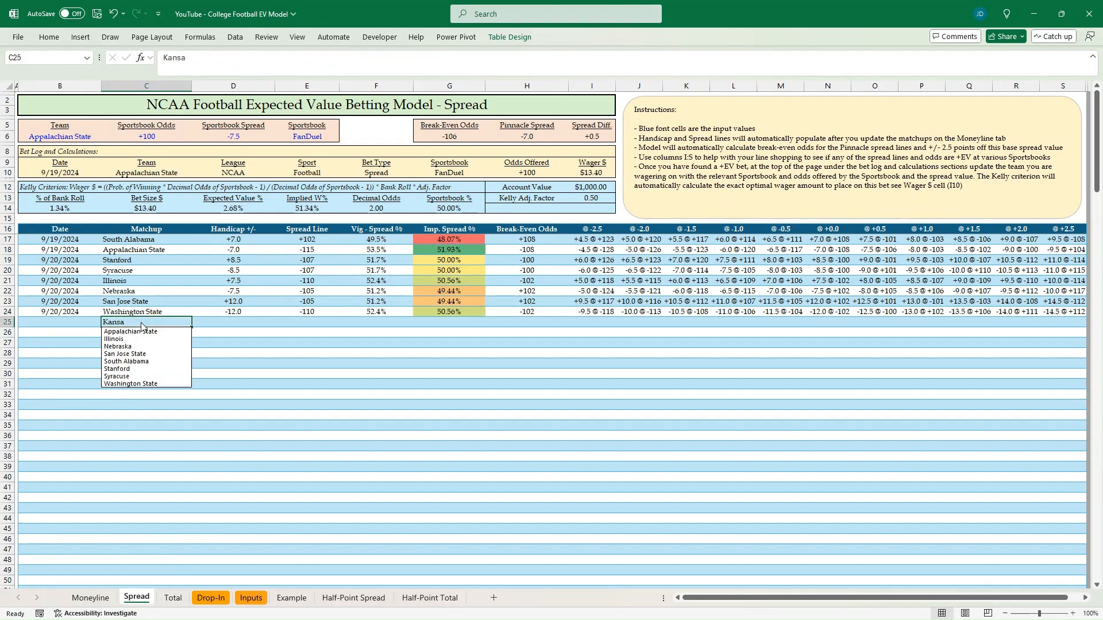
key(Escape)
key(Up)
key(Up)
key(Down)
key(Down)
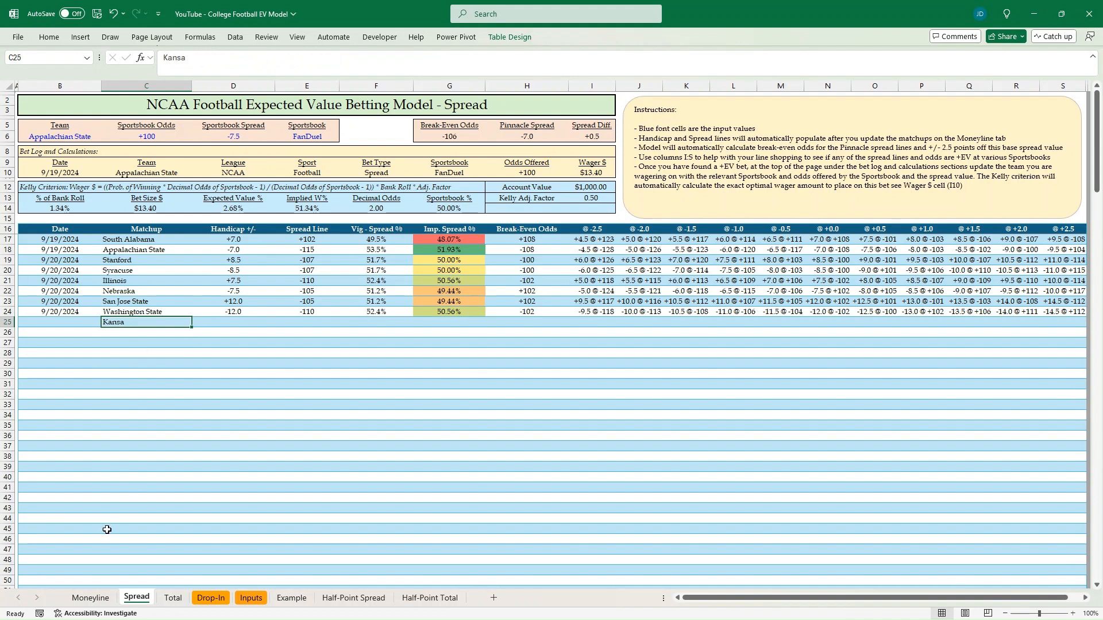
key(ctrl+z)
Step: On the Moneyline sheet, set the matchup in D22 to Kansas and enter West Virginia in D23
click(89, 597)
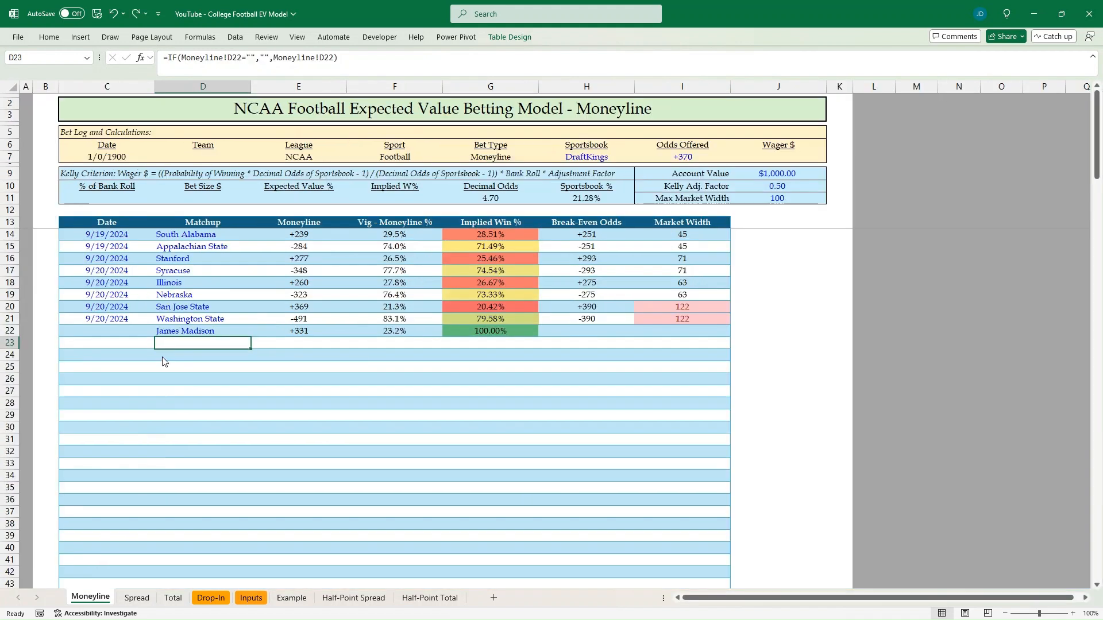
click(197, 331)
double_click(201, 331)
text(Kansas)
key(Return)
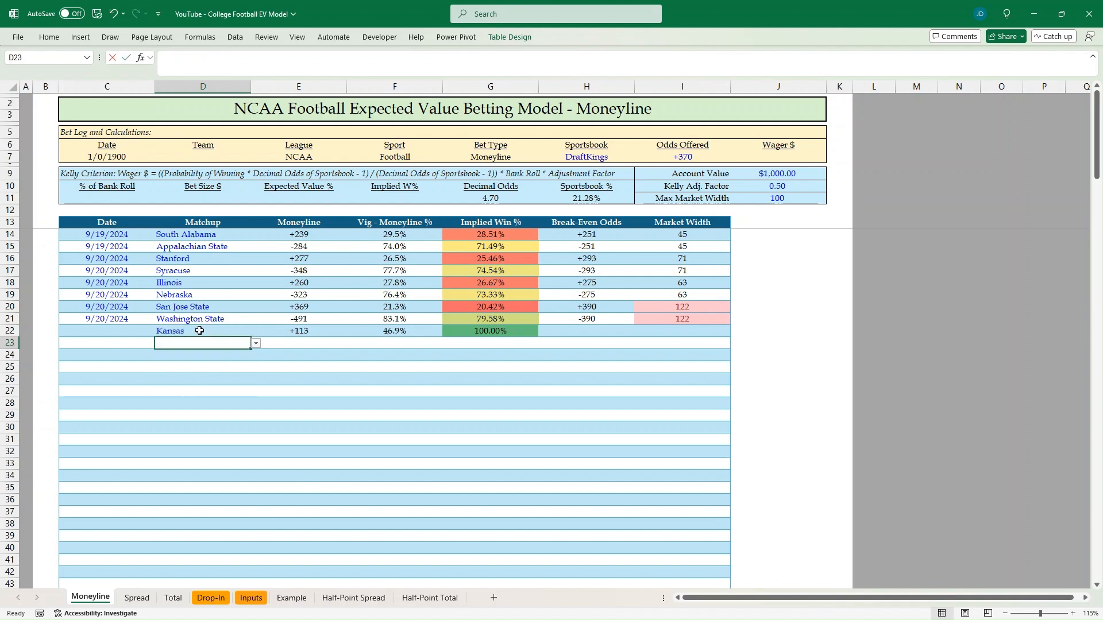
text(West)
key(Return)
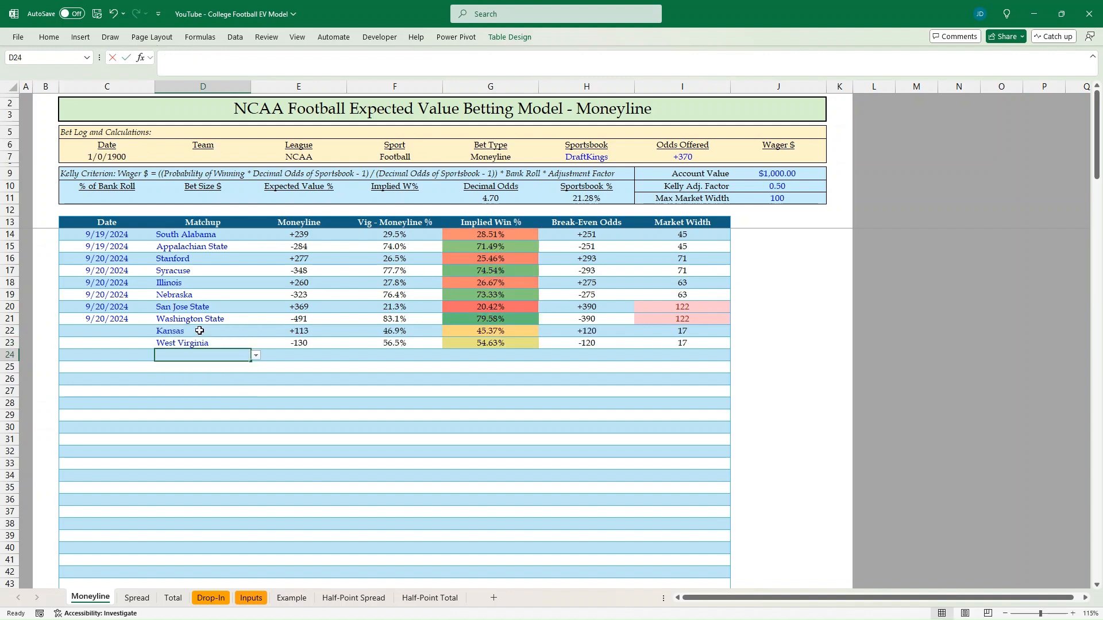
Step: Enter James Madison and North Carolina as the matchup in D24 and D25
text(Jame)
key(Return)
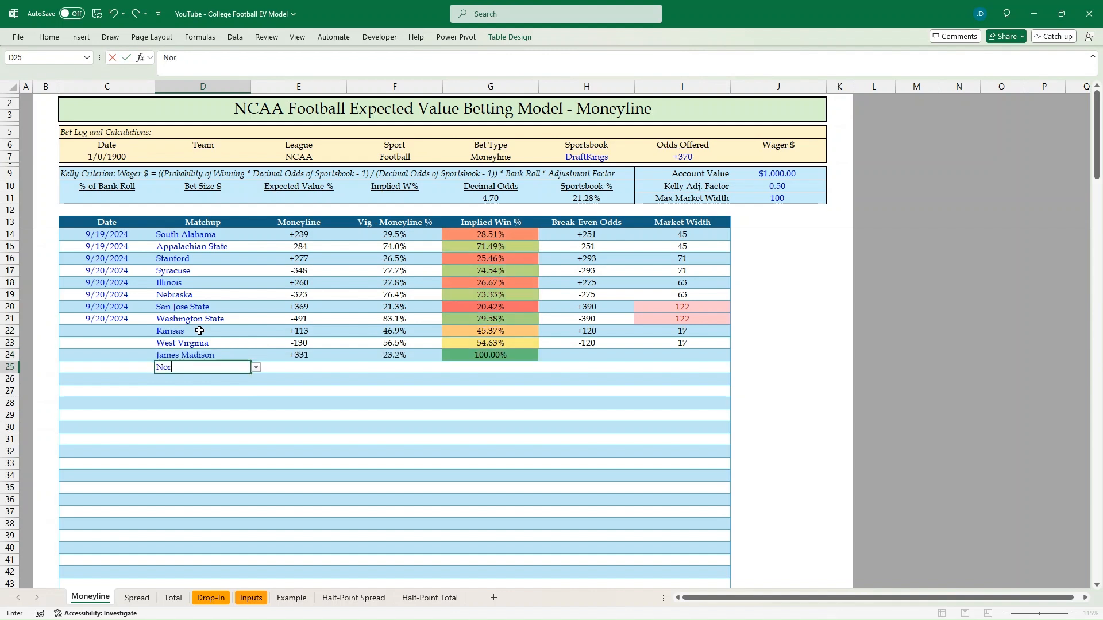
text(Nor)
key(Down)
key(Return)
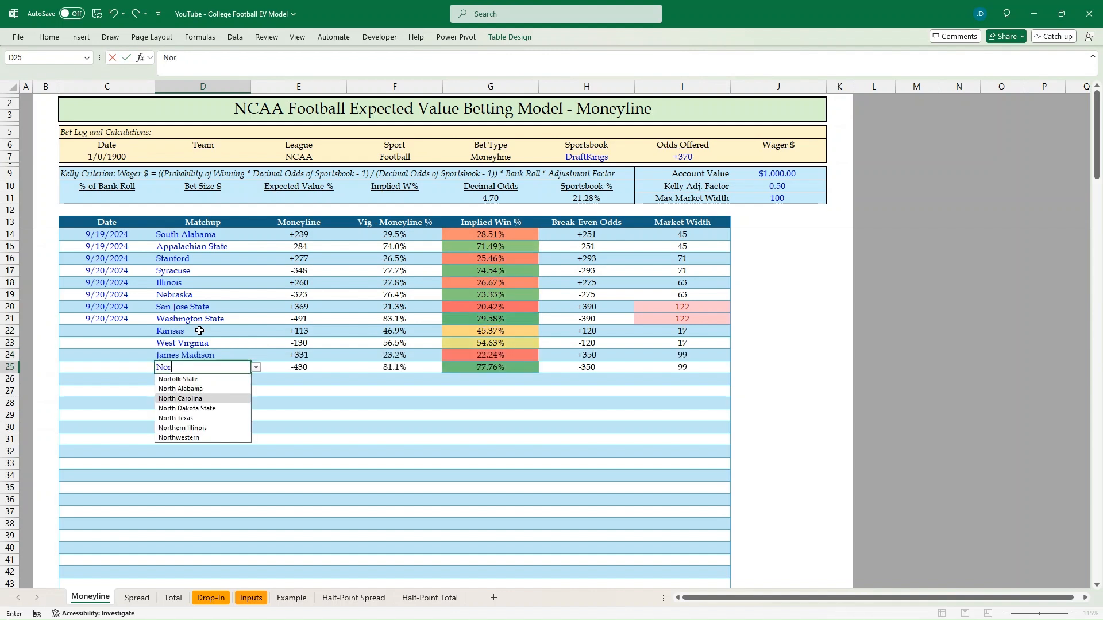
Step: Enter Houston and Cincinnati as the matchup in D26 and D27
text(Hou)
key(Return)
text(Cionc)
key(BackSpace)
key(BackSpace)
key(BackSpace)
key(BackSpace)
text(in)
key(Down)
key(Return)
Step: Enter Rice and Army as the matchup in D28 and D29
text(Ric)
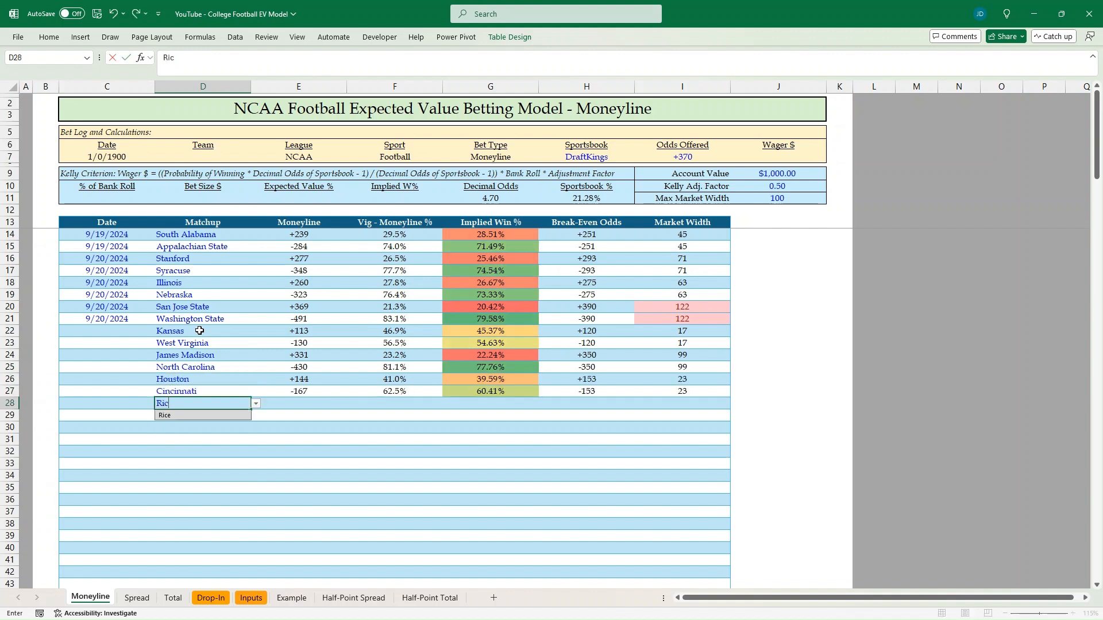
key(Return)
text(Amr)
key(BackSpace)
text(rmy)
key(Return)
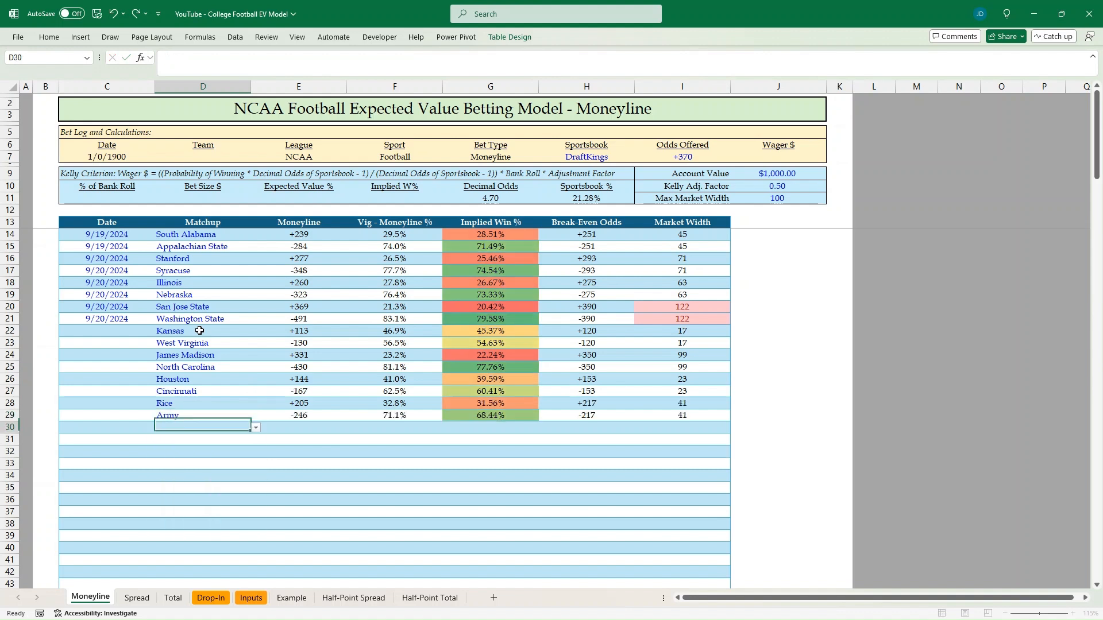
Step: Enter the Charlotte–Indiana matchup in D30 and D31 and the Tulane–UL Lafayette matchup in D32 and D33
text(Char)
key(Return)
text(In)
key(Return)
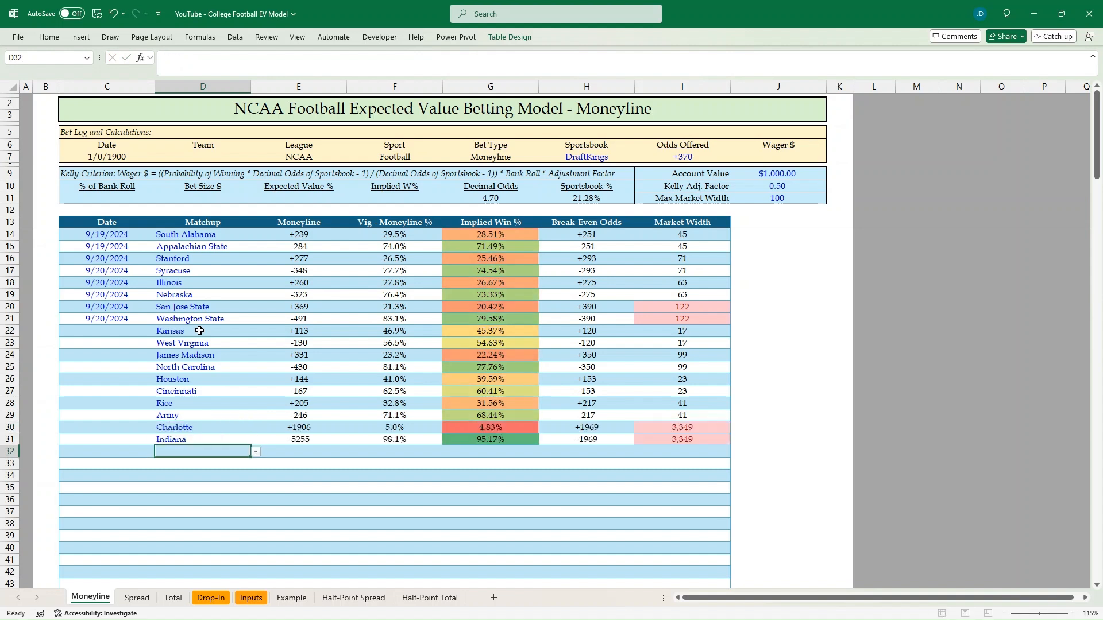
text(Tul)
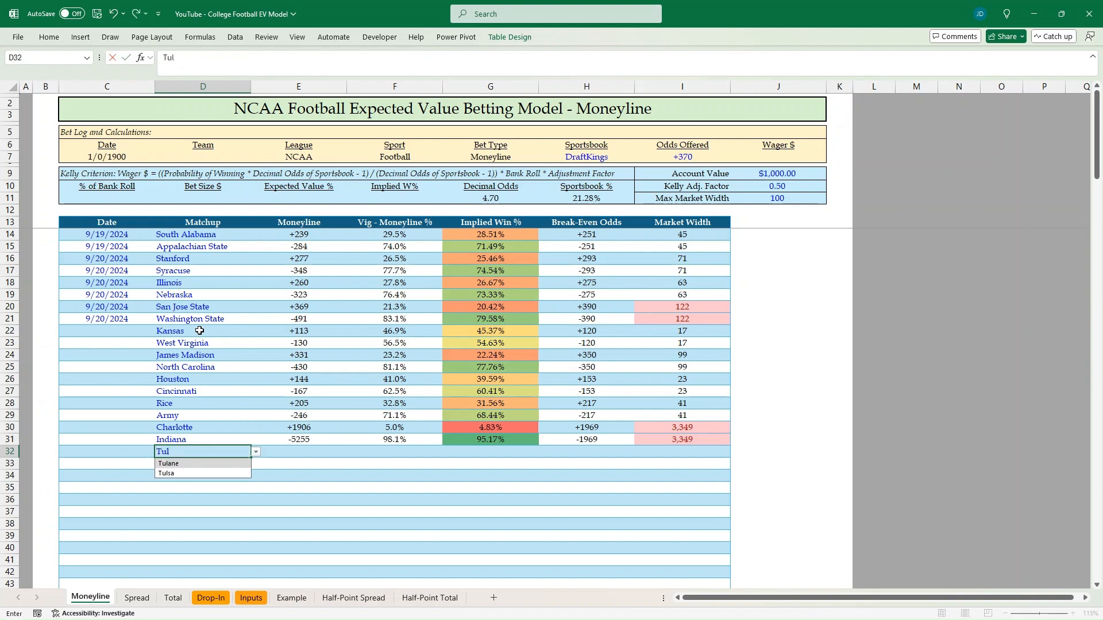
key(Return)
text(Ul)
key(Return)
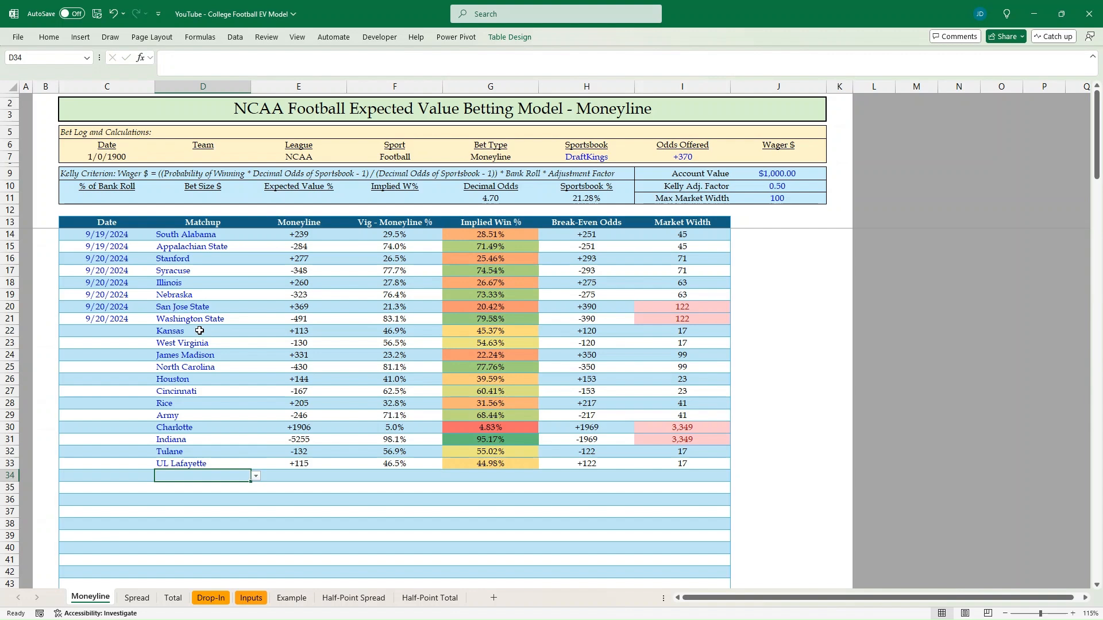
Step: Enter Marshall and Ohio State as the matchup in D34 and D35
text(Mar)
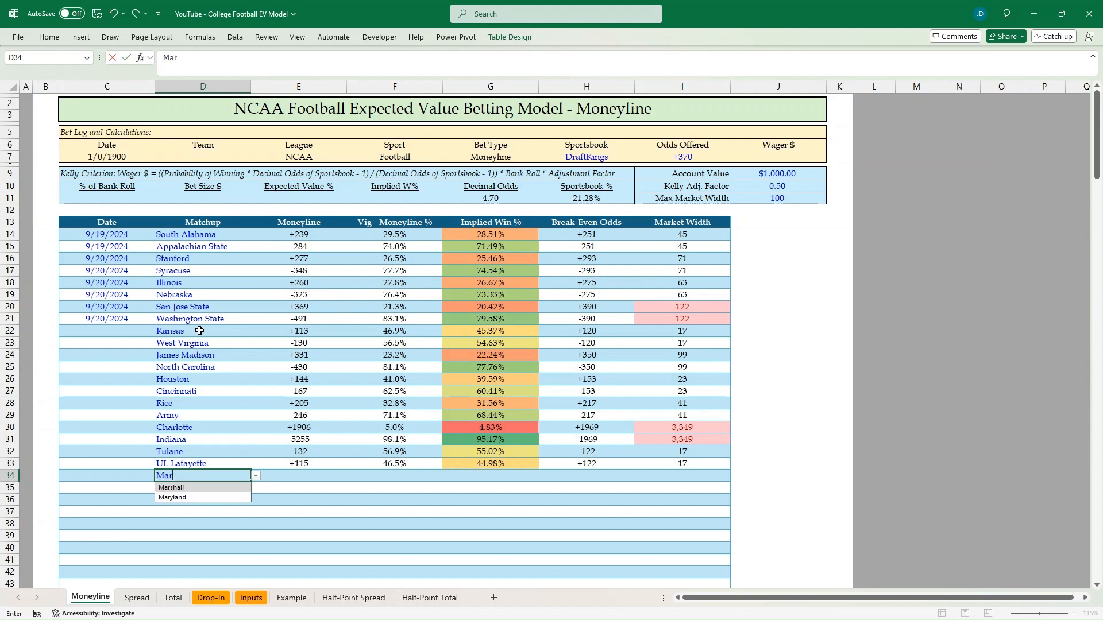
key(Return)
text(Oh)
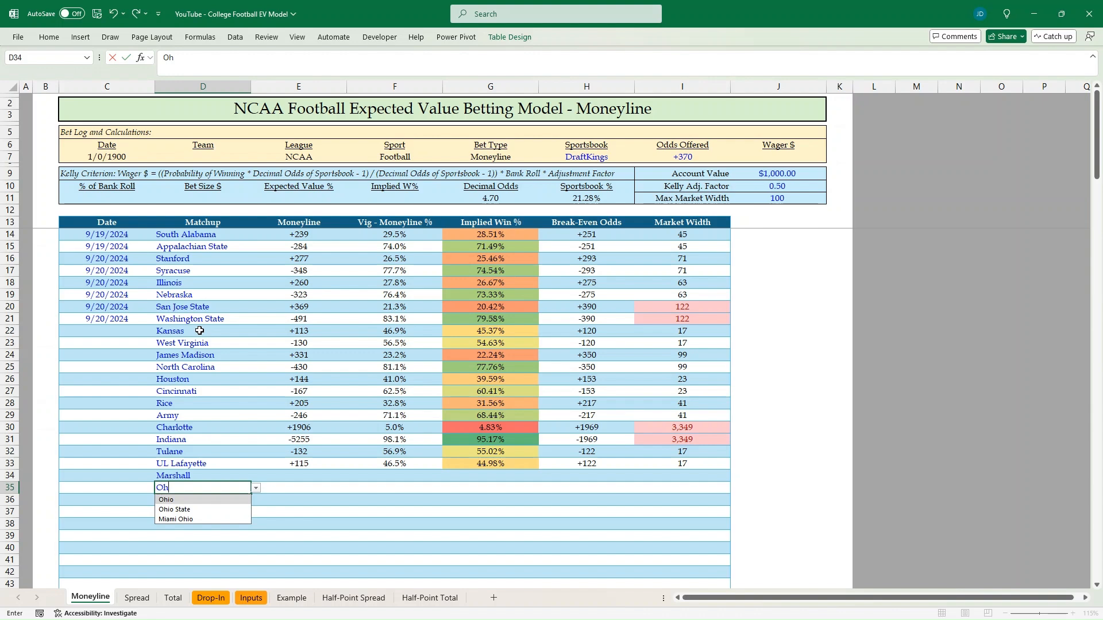
key(Down)
key(Return)
Step: Enter NC State and Clemson as the matchup in D36 and D37
text(C)
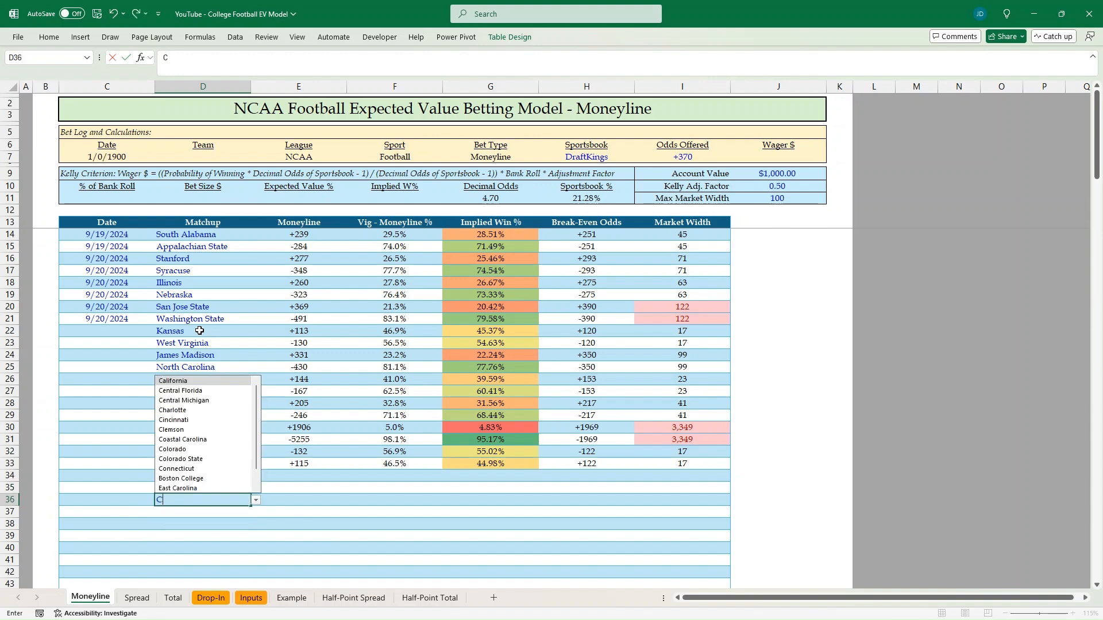
key(BackSpace)
text(NC)
key(Down)
key(Return)
text(Cle)
key(Down)
key(Return)
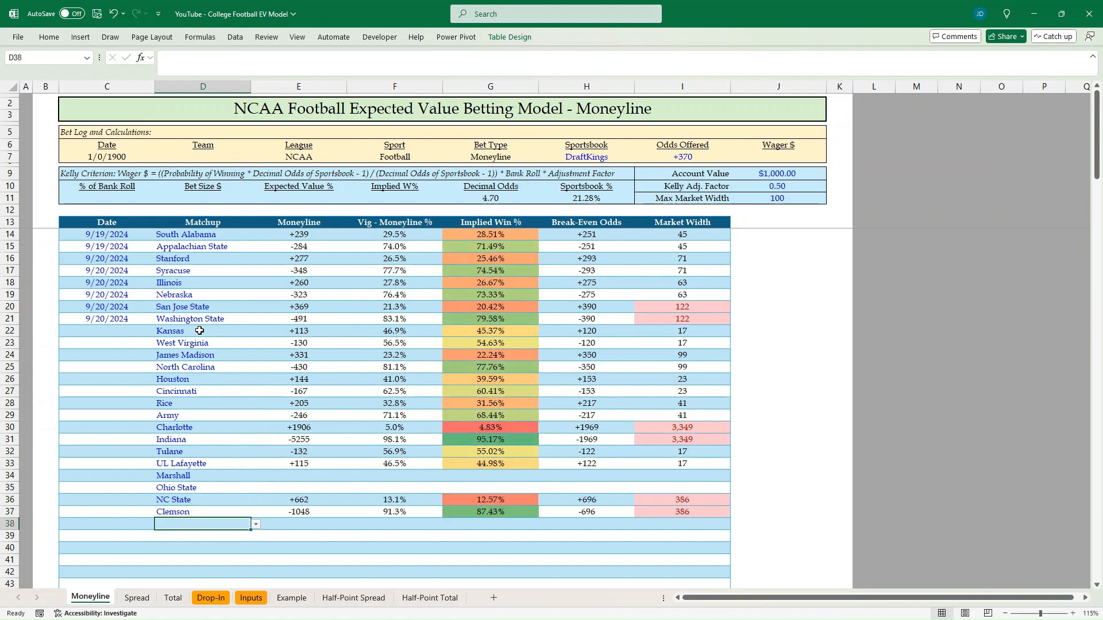
Step: Enter Florida and Mississippi State as the matchup in D38 and D39
text(Flo)
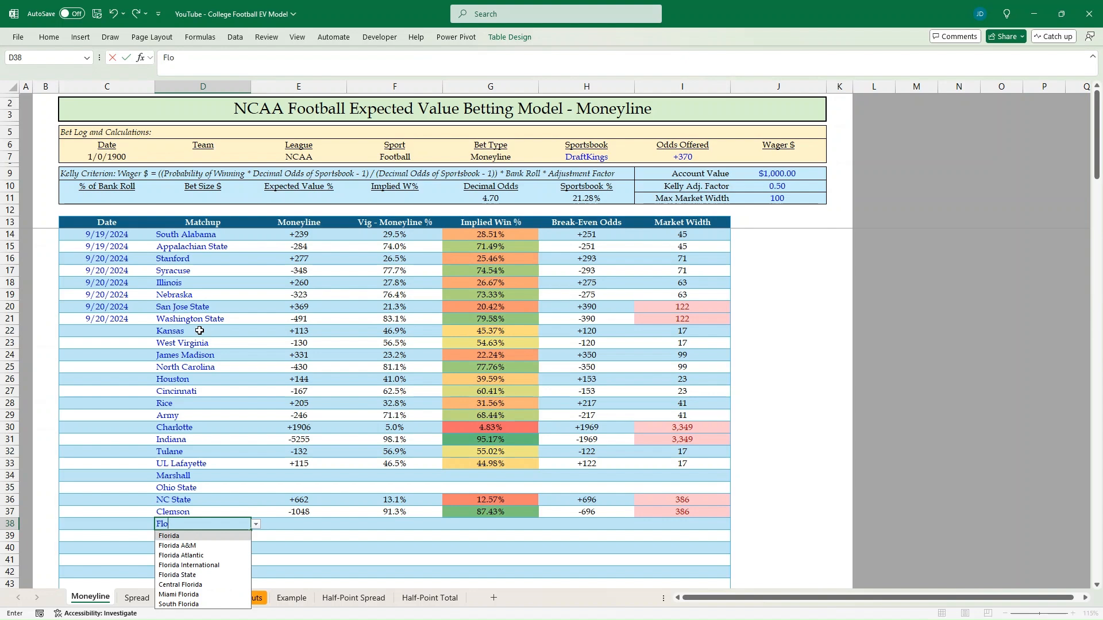
key(Down)
key(Return)
text(Mi)
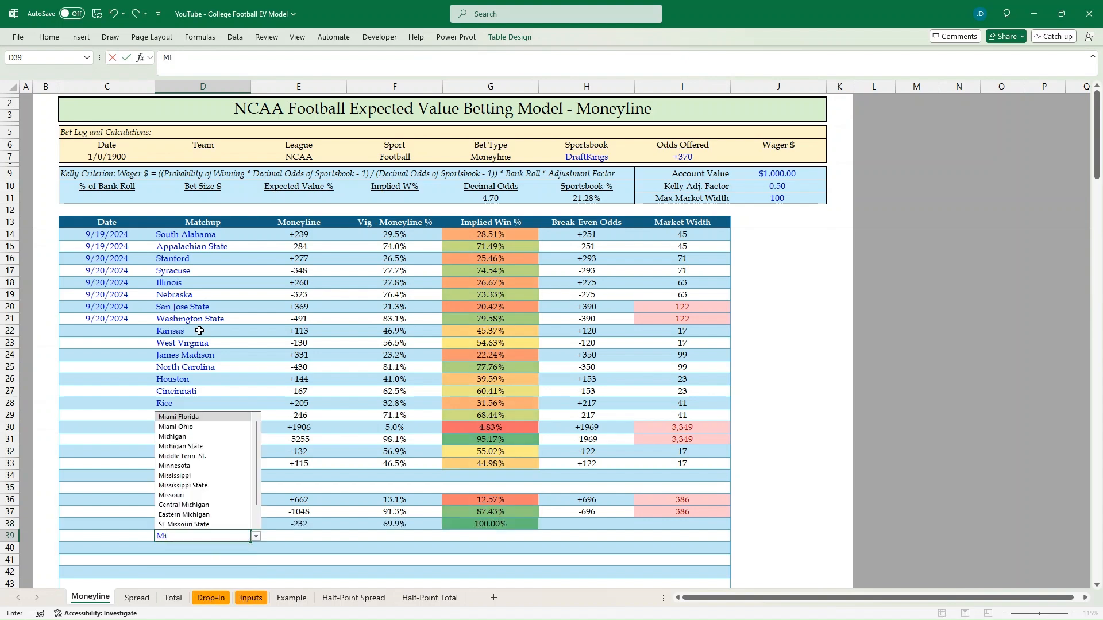
key(Down)
key(Down)
key(Return)
Step: Enter Ohio and Kentucky as the matchup in D40 and D41
text(Oh)
key(Return)
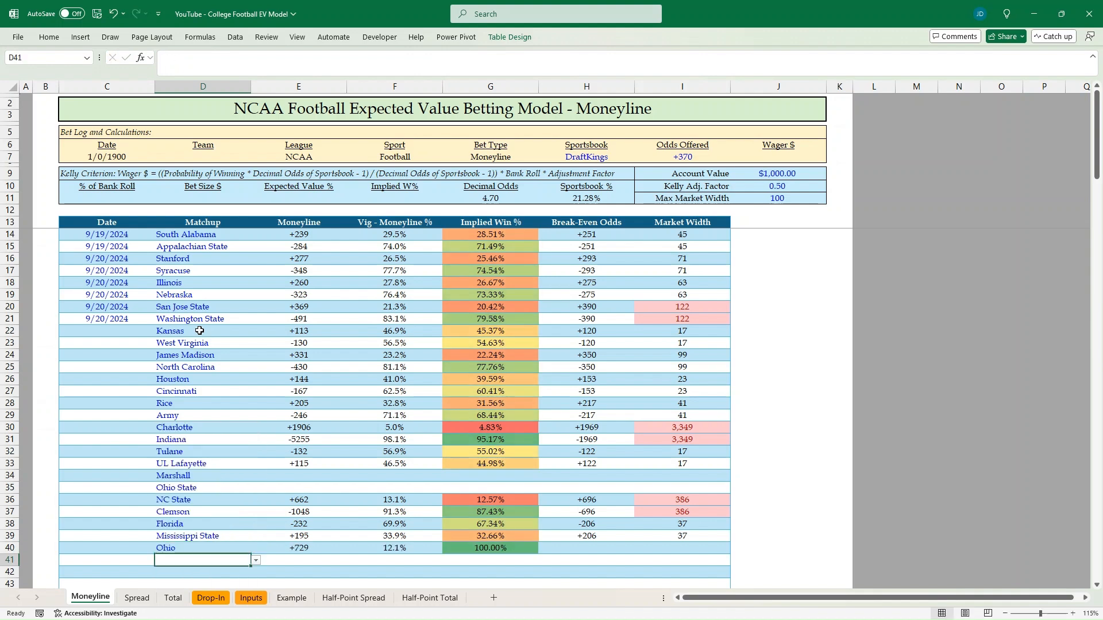
text(Ke)
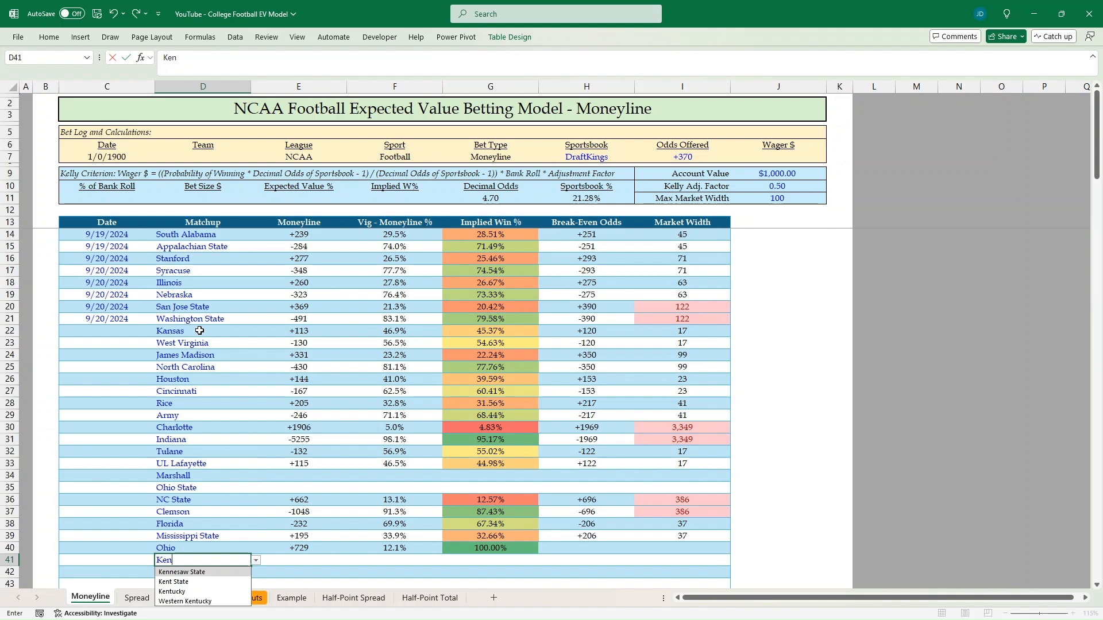
text(n)
key(Down)
key(Down)
key(Return)
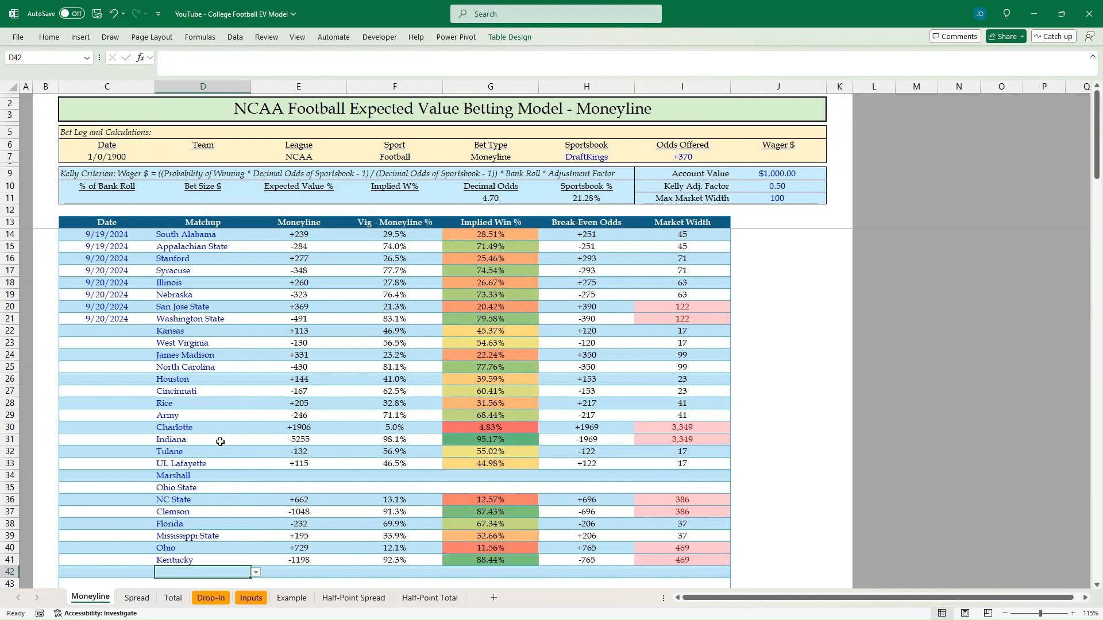
Step: Enter 9/21/2024 as the game date for Kansas in C22
scroll(291, 380, down, 2)
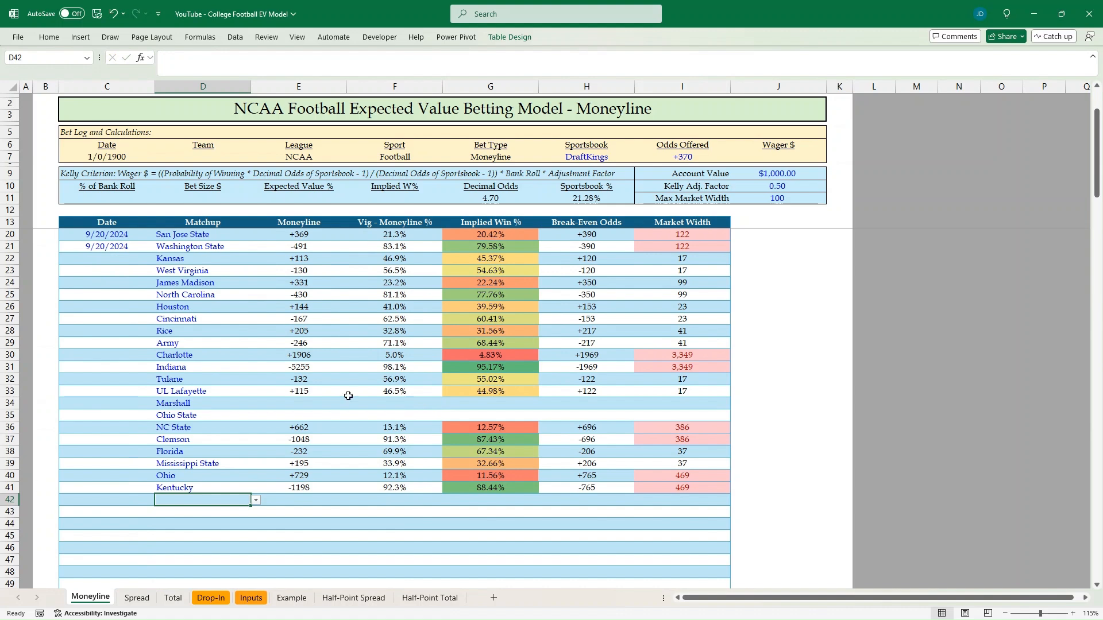
click(365, 371)
click(166, 403)
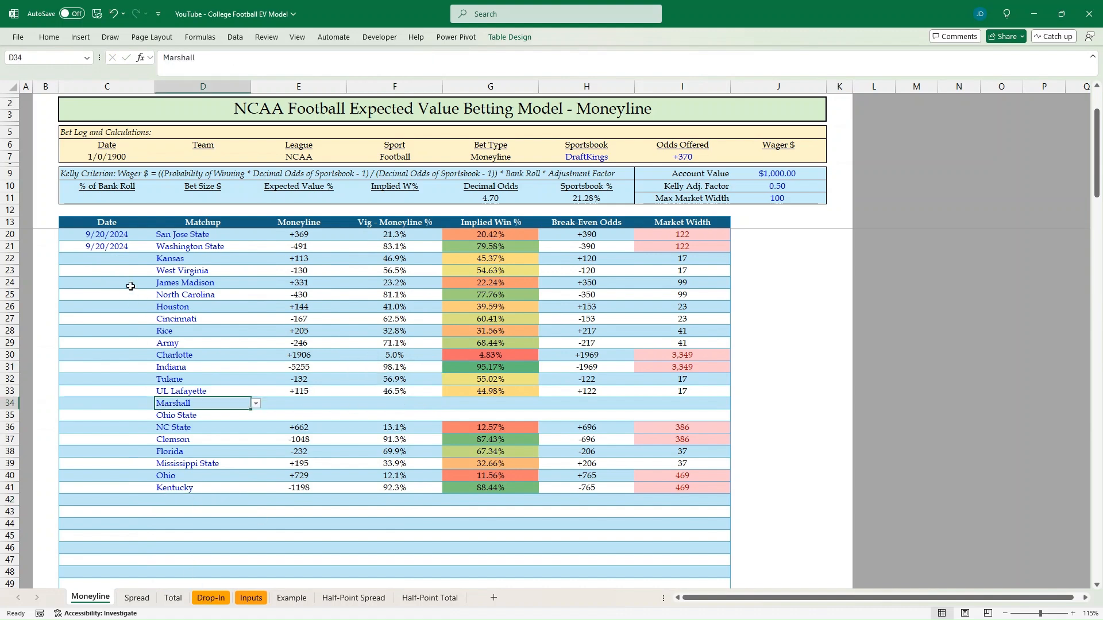
click(132, 260)
text(029/)
key(BackSpace)
key(BackSpace)
key(BackSpace)
text(9/21/2024)
key(ctrl+Return)
Step: Fill the date in C22 down through C41, covering every matchup to Kentucky
key(Right)
key(ctrl+Down)
key(Left)
key(ctrl+shift+Up)
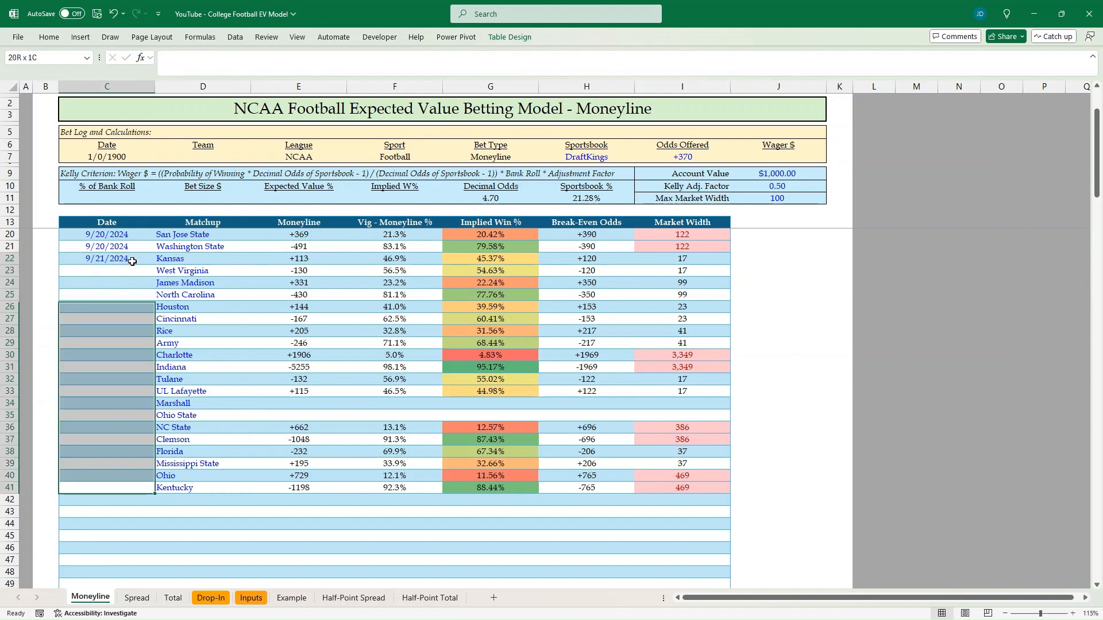
key(ctrl+d)
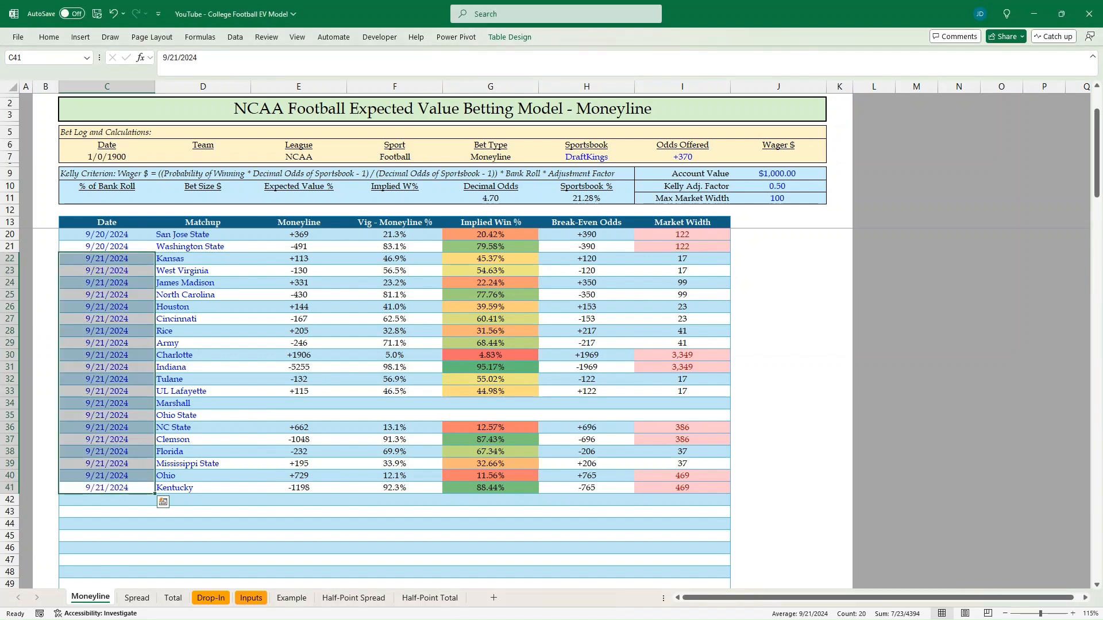
Step: Examine the moneyline break-even odds and market width for the Kansas–West Virginia, James Madison and Houston–Cincinnati rows
click(248, 259)
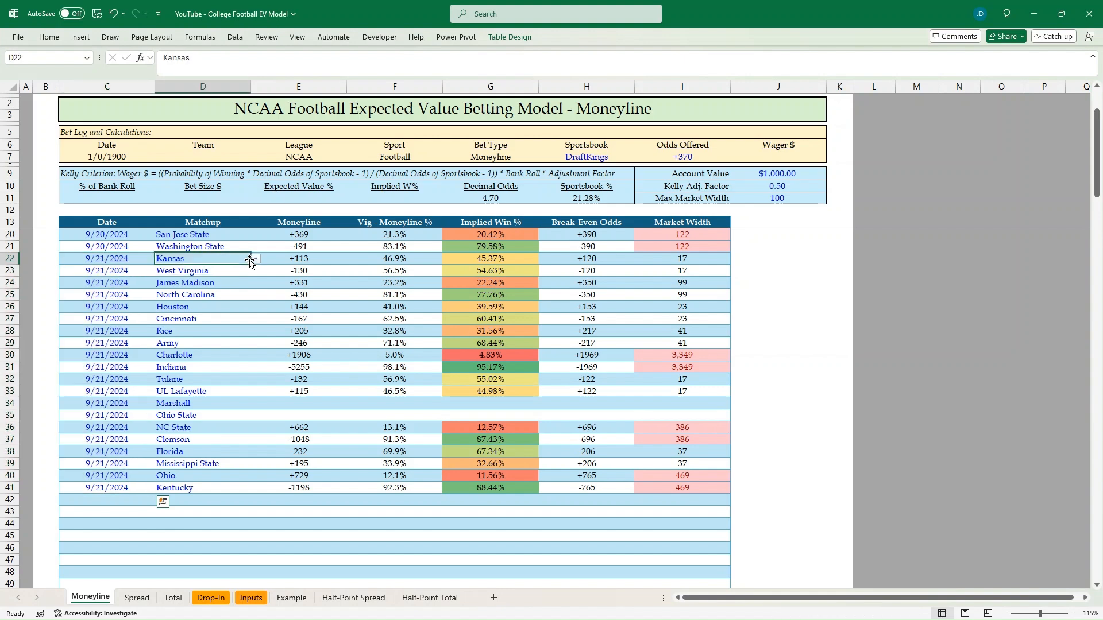
key(shift+space)
key(shift+Down)
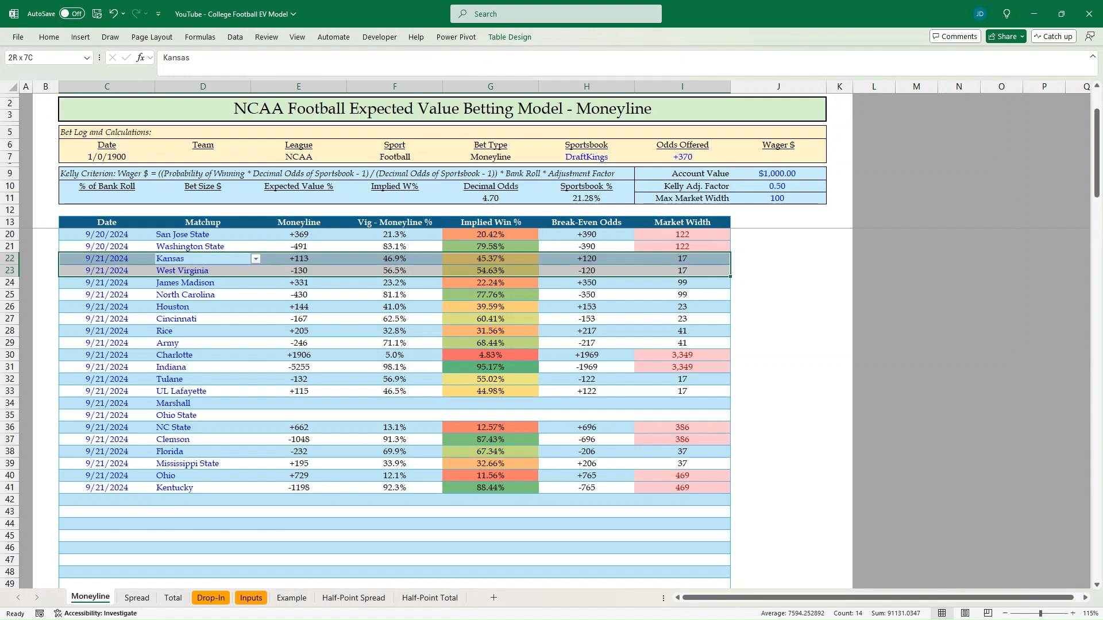
click(570, 260)
click(558, 273)
click(554, 283)
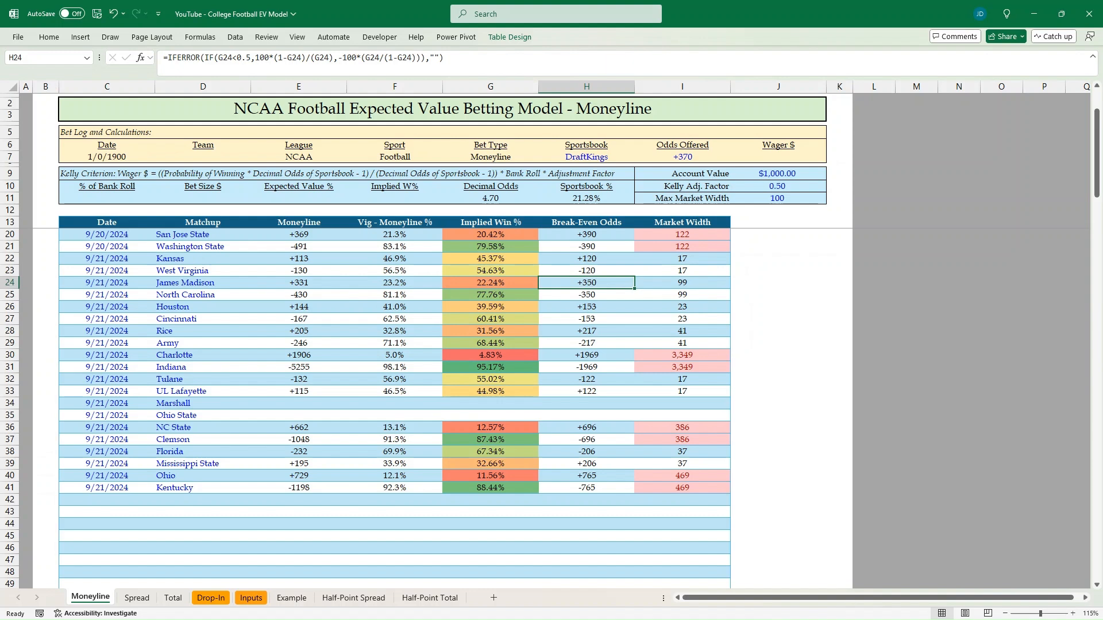
click(405, 315)
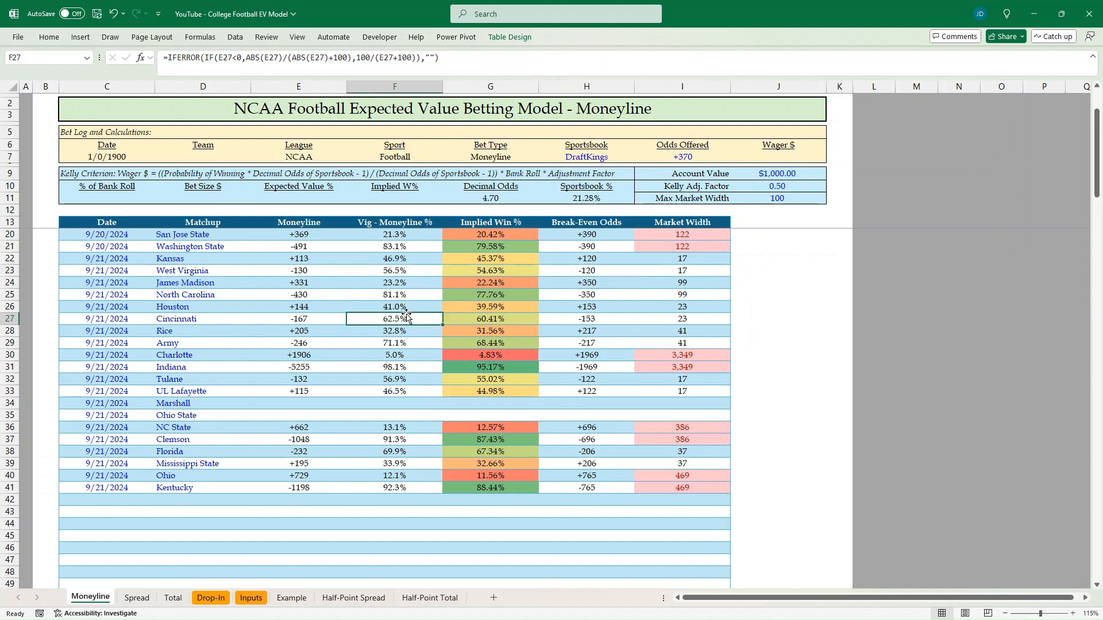
click(345, 304)
key(shift+space)
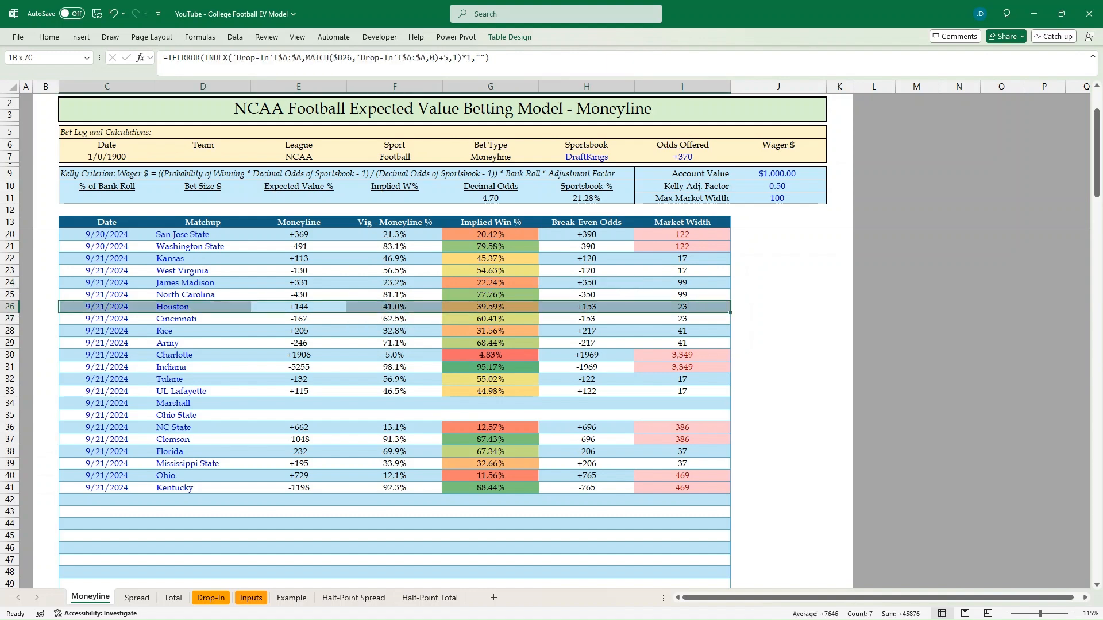
key(shift+Down)
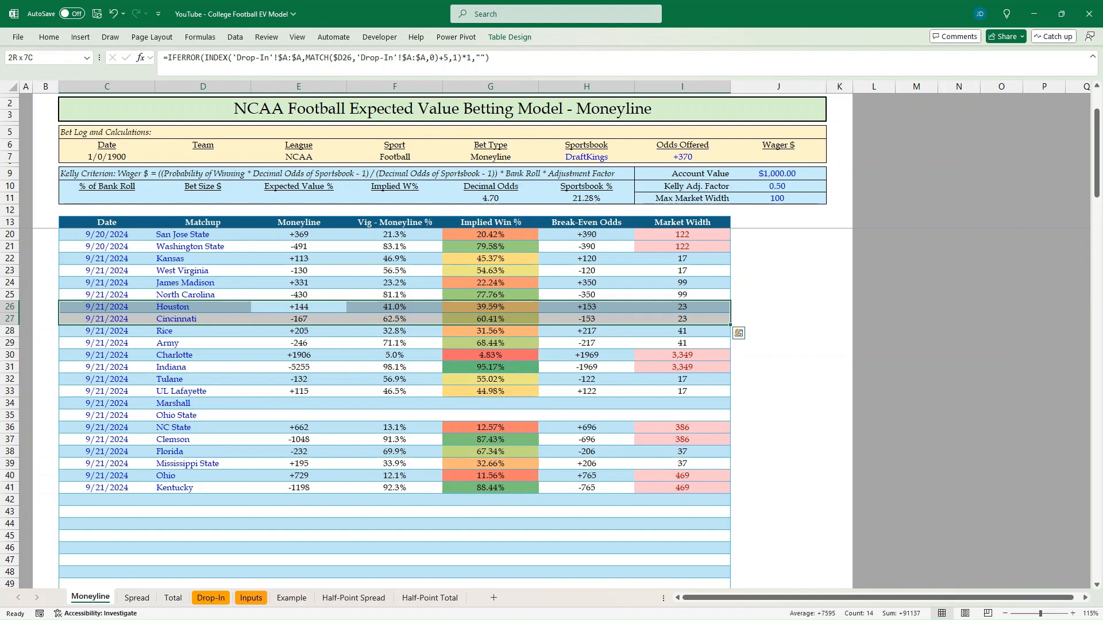
click(577, 322)
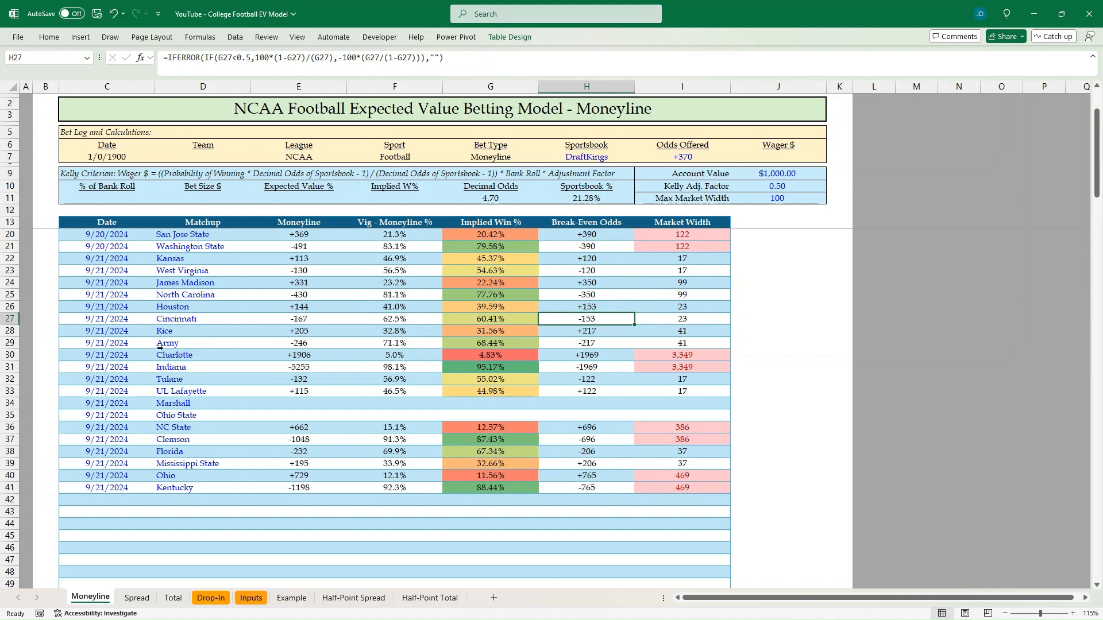
Step: Examine the moneyline rows for the Rice–Army, Tulane–UL Lafayette and Florida–Mississippi State matchups
click(343, 333)
key(shift+space)
key(shift+Down)
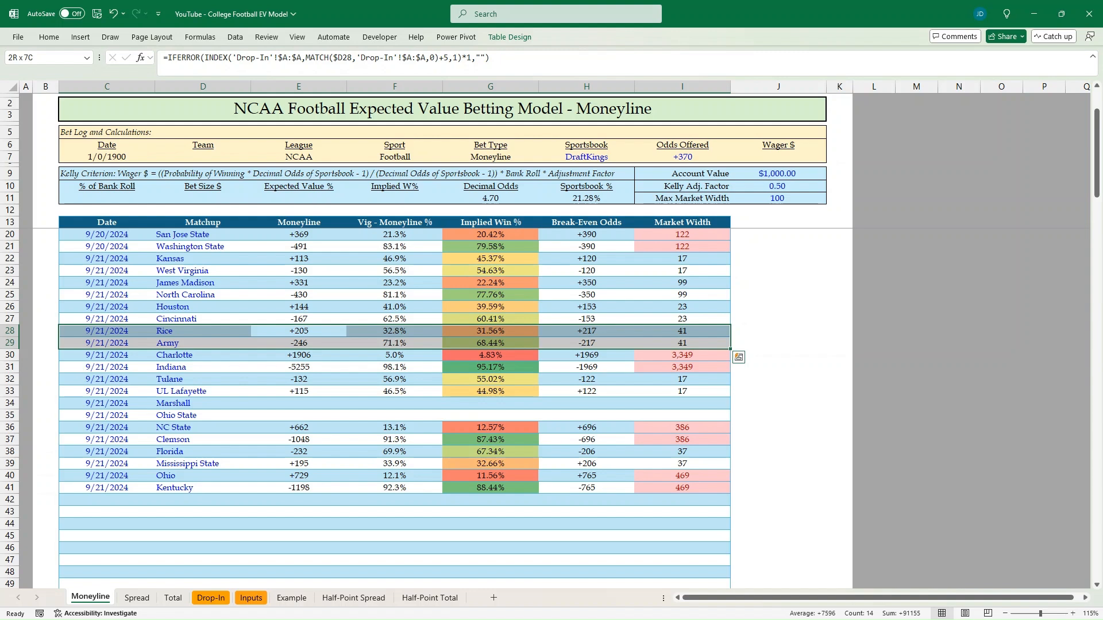
click(278, 393)
key(shift+space)
key(shift+Up)
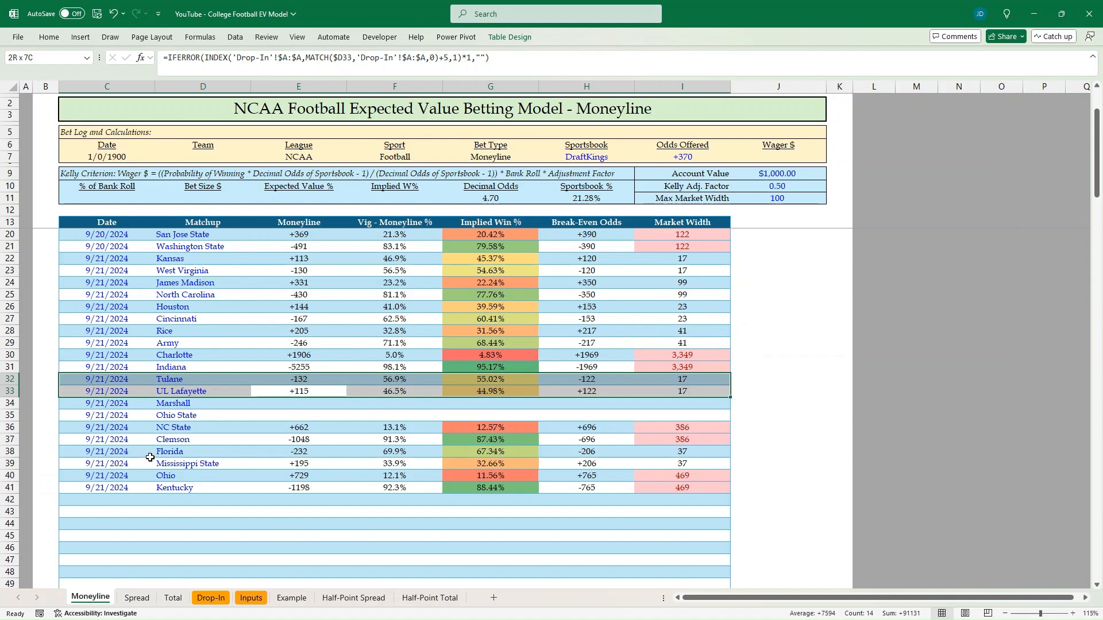
click(241, 430)
click(222, 455)
key(shift+space)
key(shift+Down)
scroll(223, 455, down, 2)
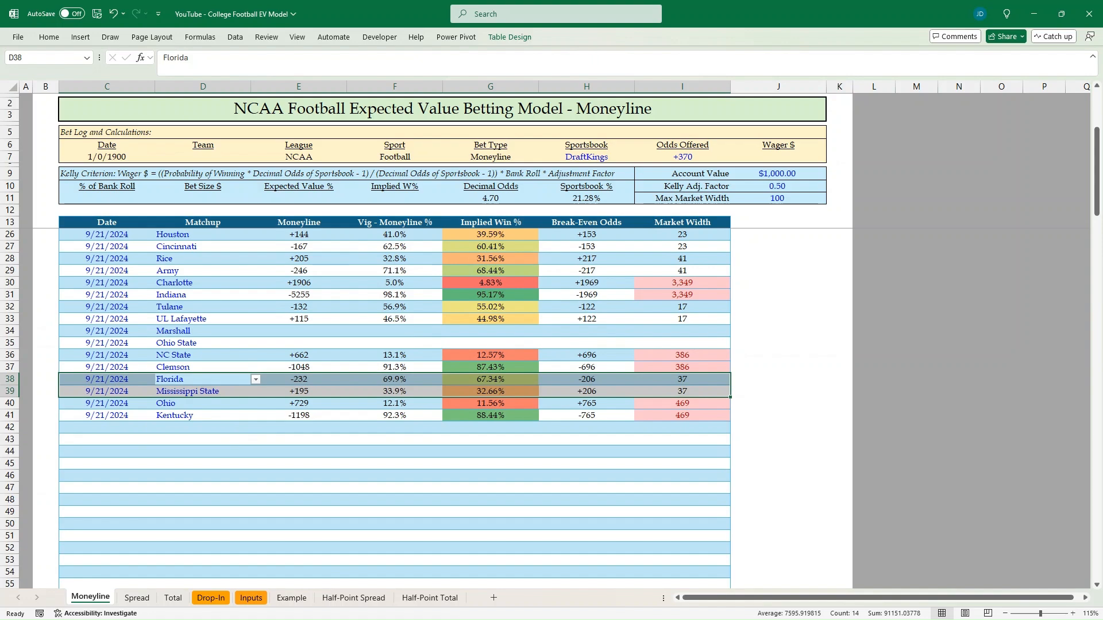
click(273, 368)
scroll(242, 405, up, 2)
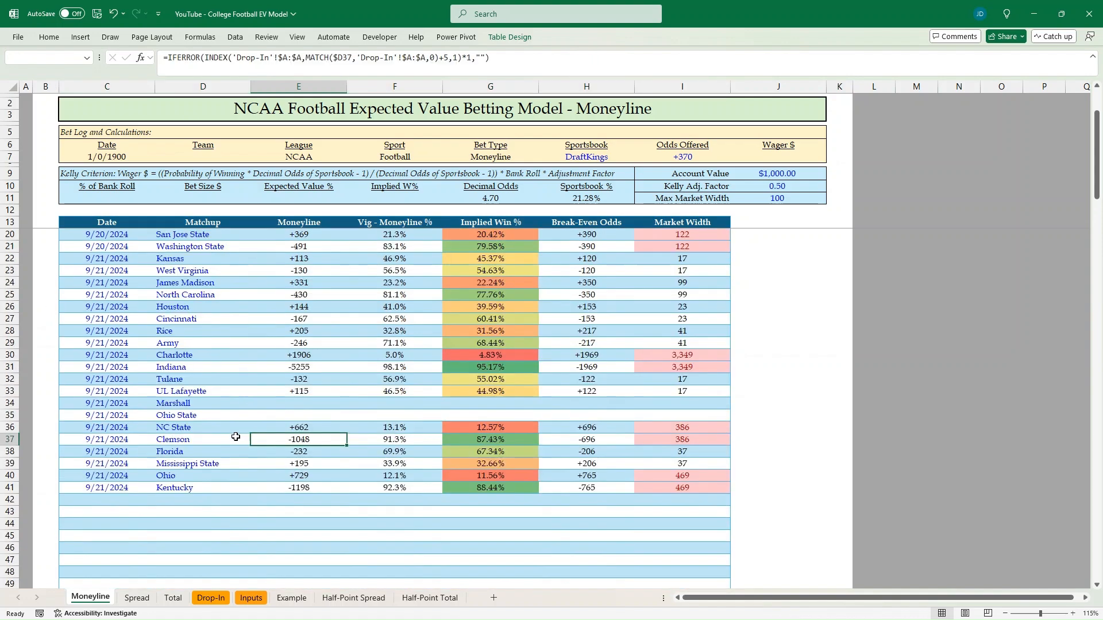
Step: Open the Spread sheet and examine the spread lines for the Rice–Army and Charlotte–Indiana matchups
click(138, 598)
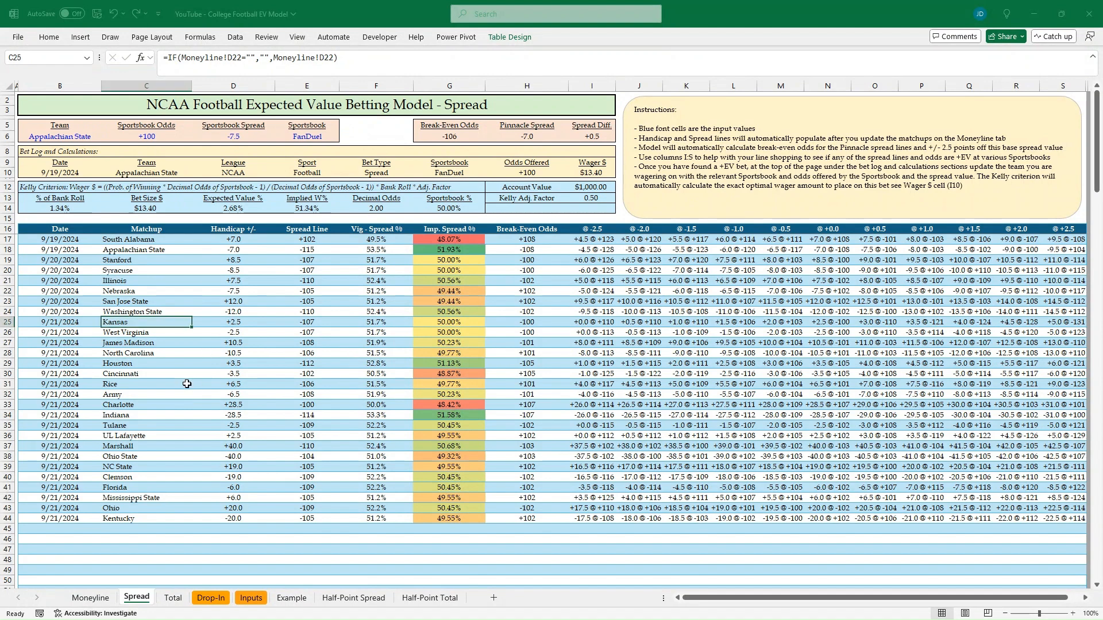
click(166, 383)
key(shift+space)
key(shift+Down)
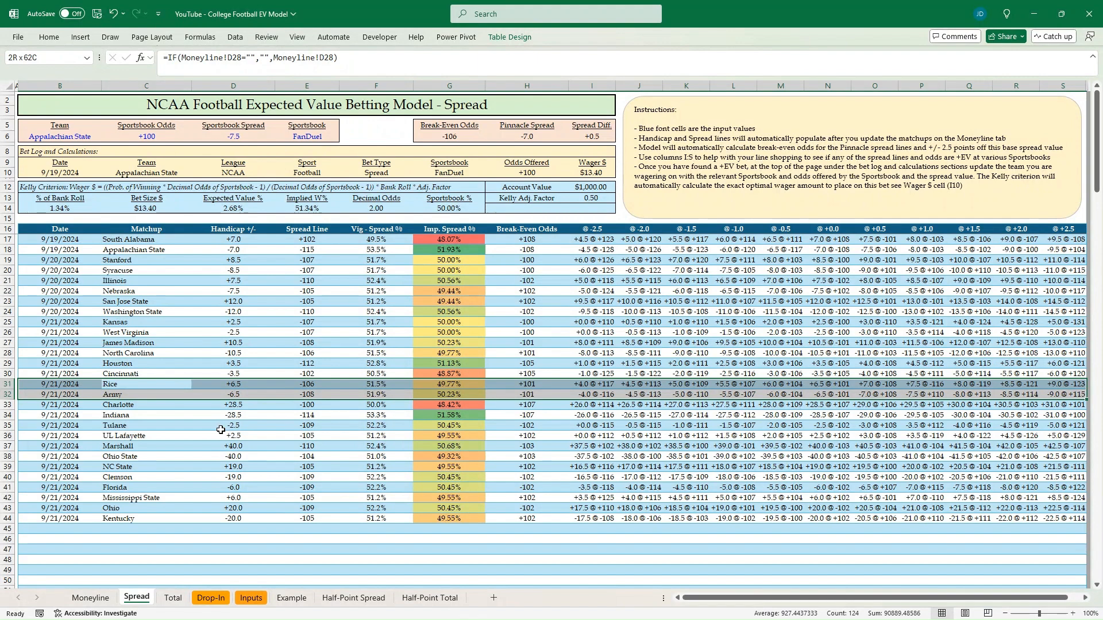
click(176, 406)
key(ctrl+shift+Right)
key(shift+Down)
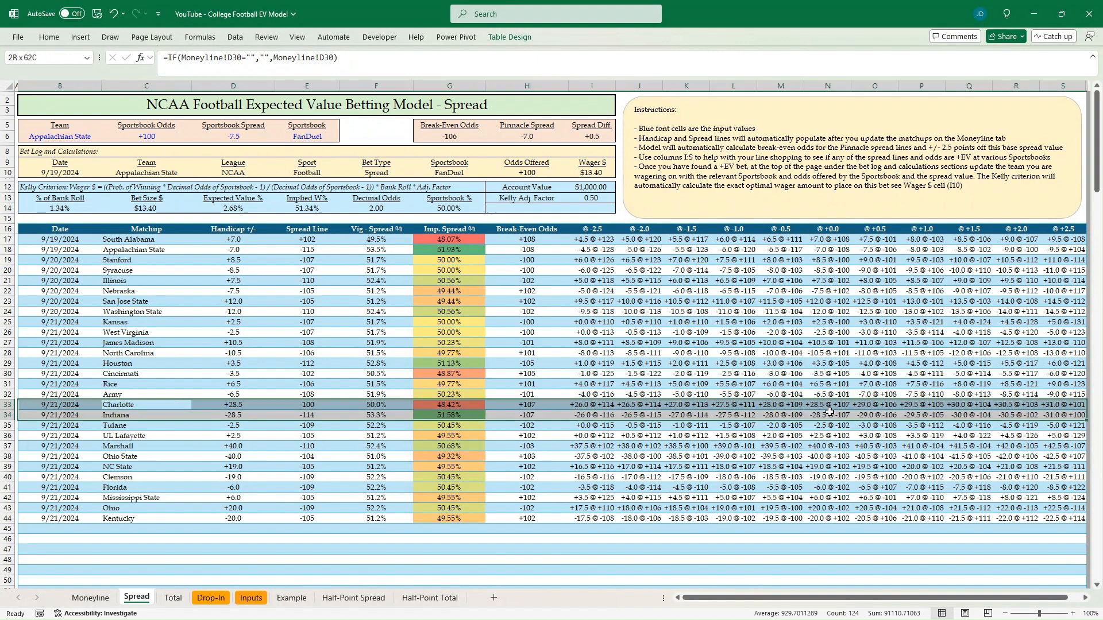
Step: Set the spread bet to Indiana with sportsbook odds of -105 and a sportsbook spread of -28.5
click(143, 418)
click(75, 136)
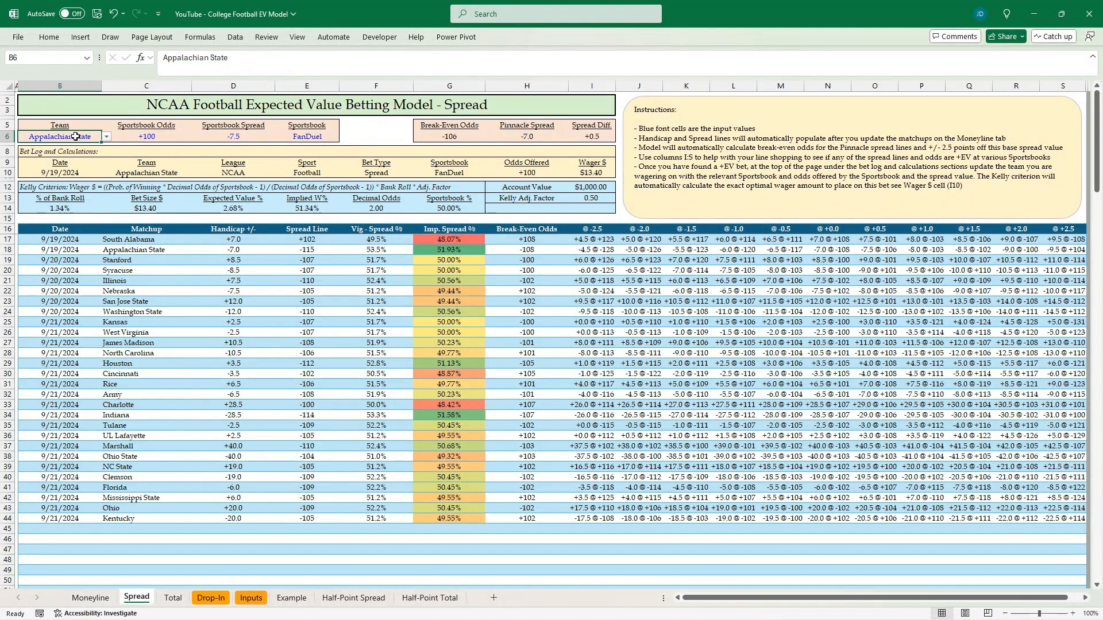
text(Ini)
key(BackSpace)
text(d)
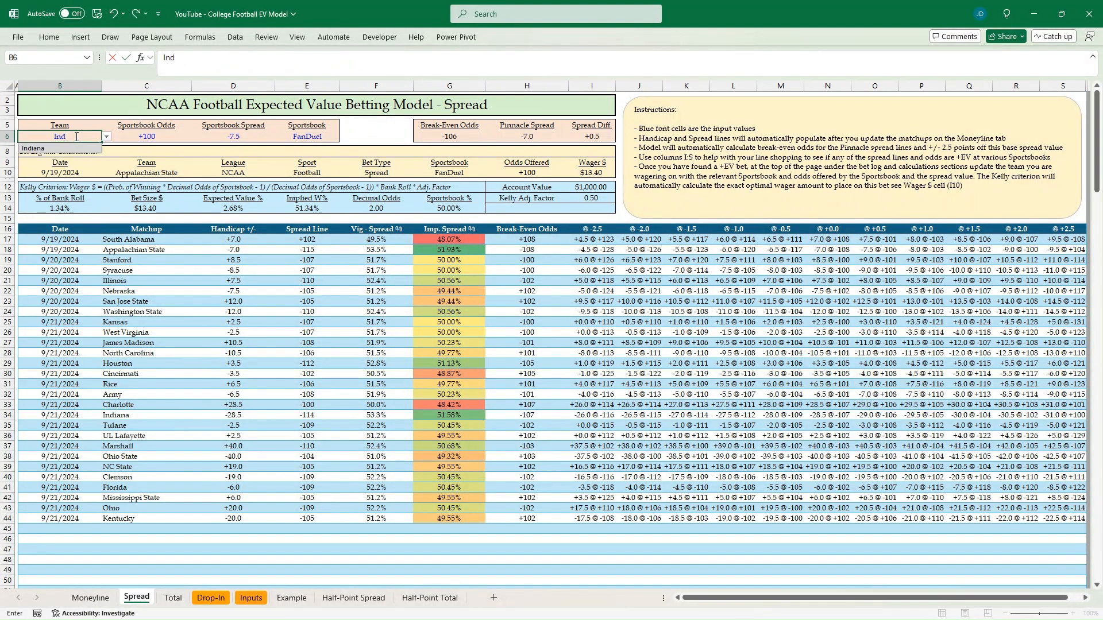
key(Tab)
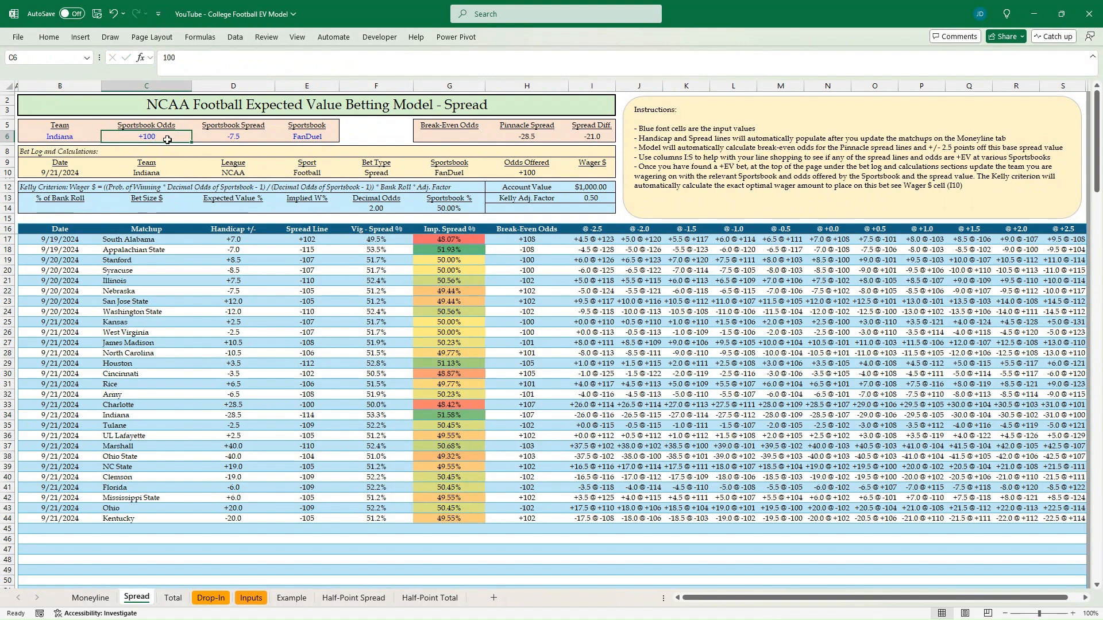
text(-105)
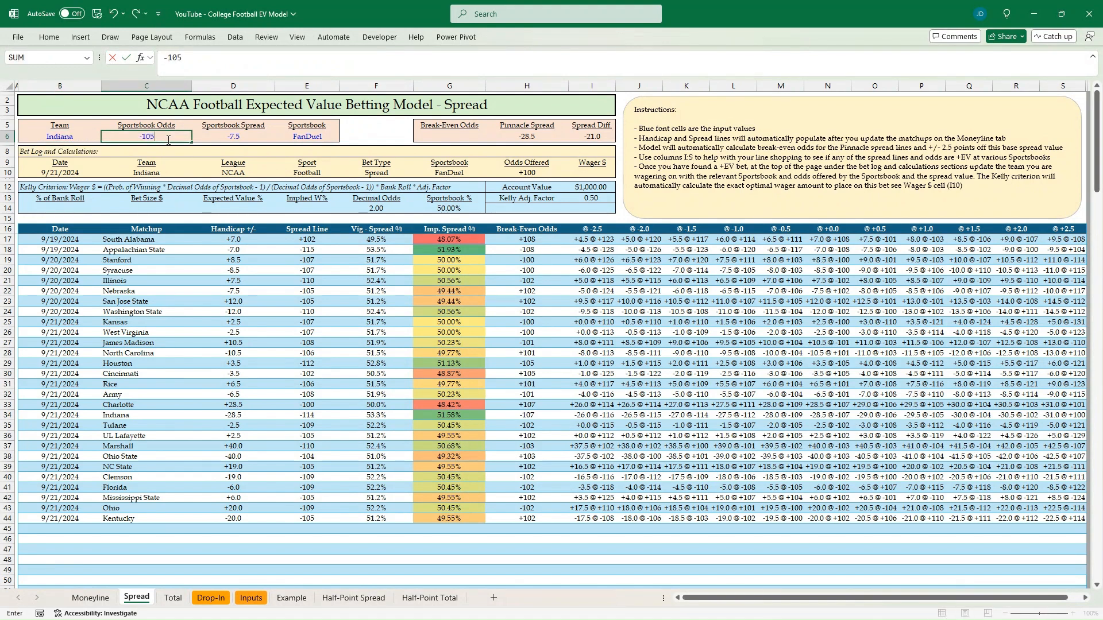
key(Tab)
text(-28.5)
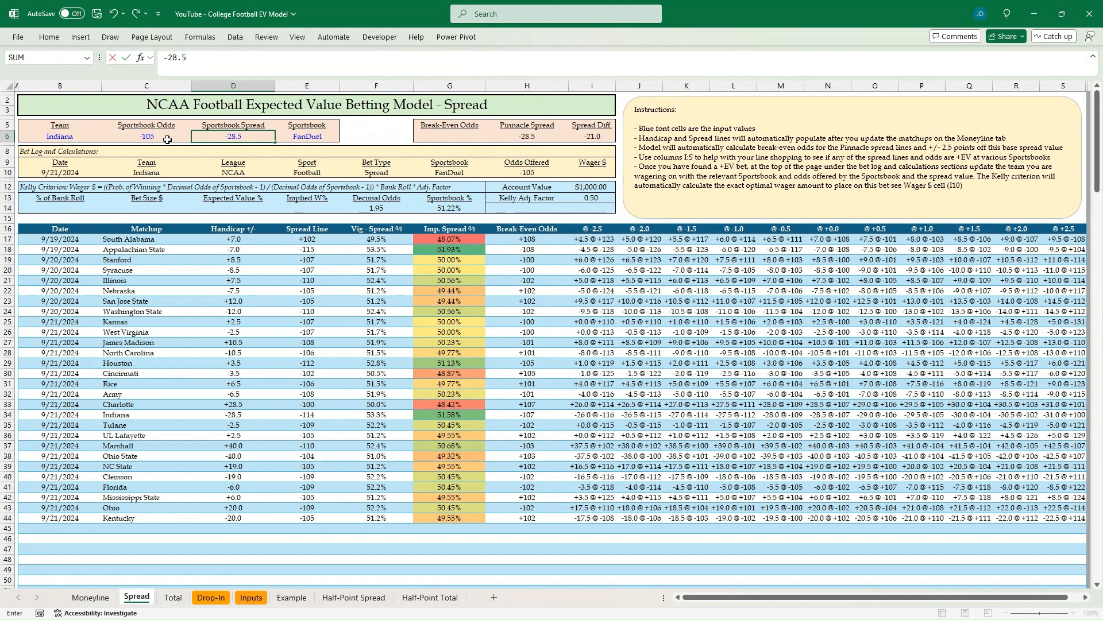
key(Tab)
Step: Check the Indiana bet's break-even odds and expected value, and review the spread rows from Rice to Ohio State
click(445, 135)
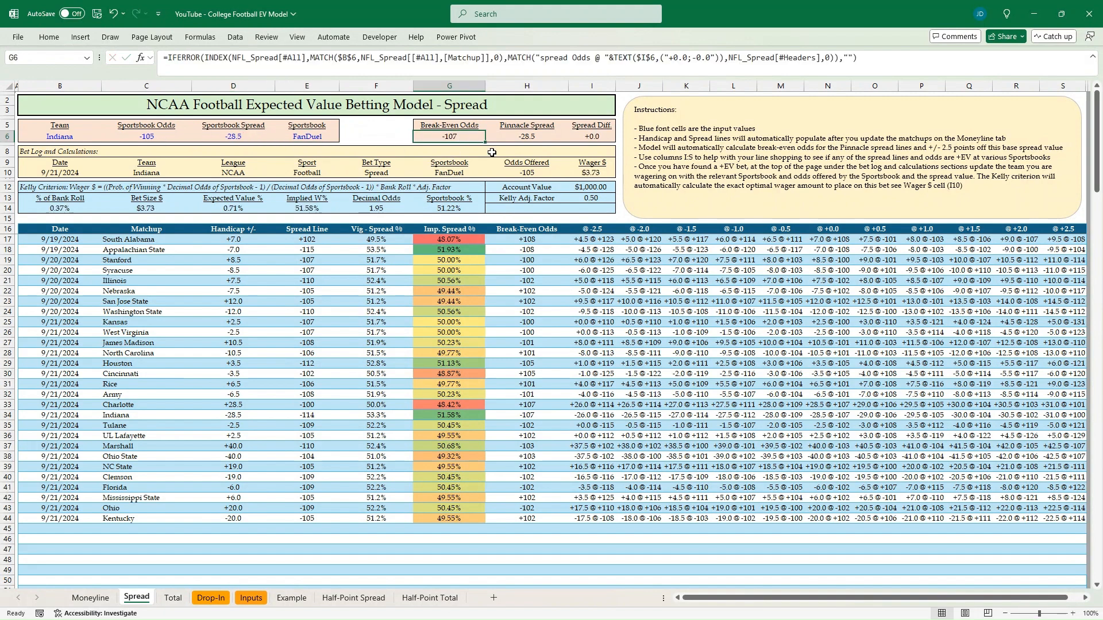
click(591, 173)
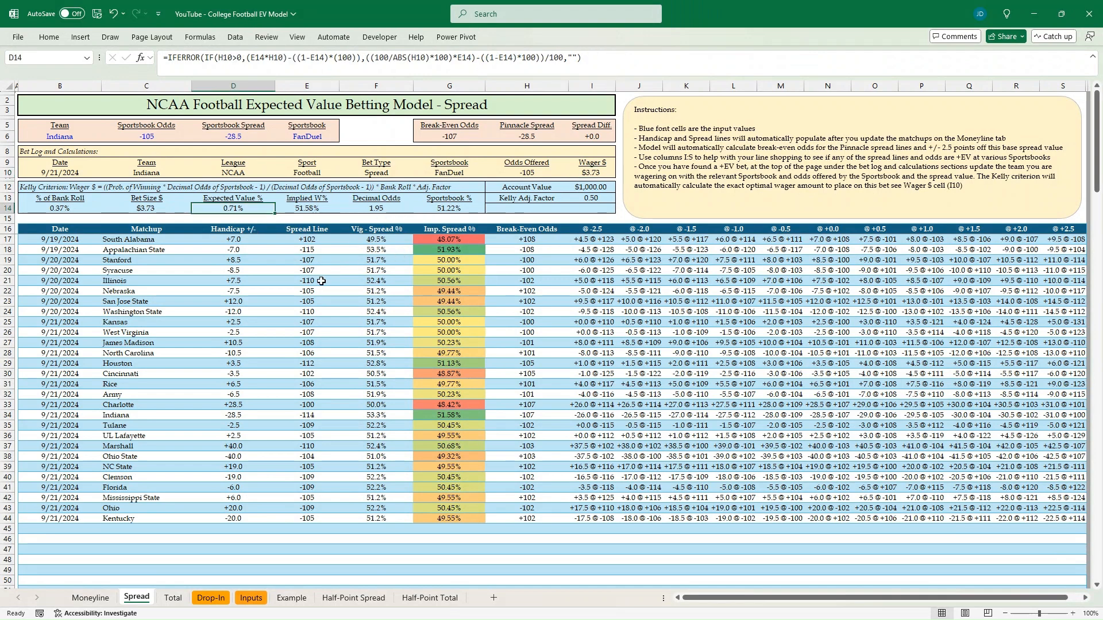
click(229, 384)
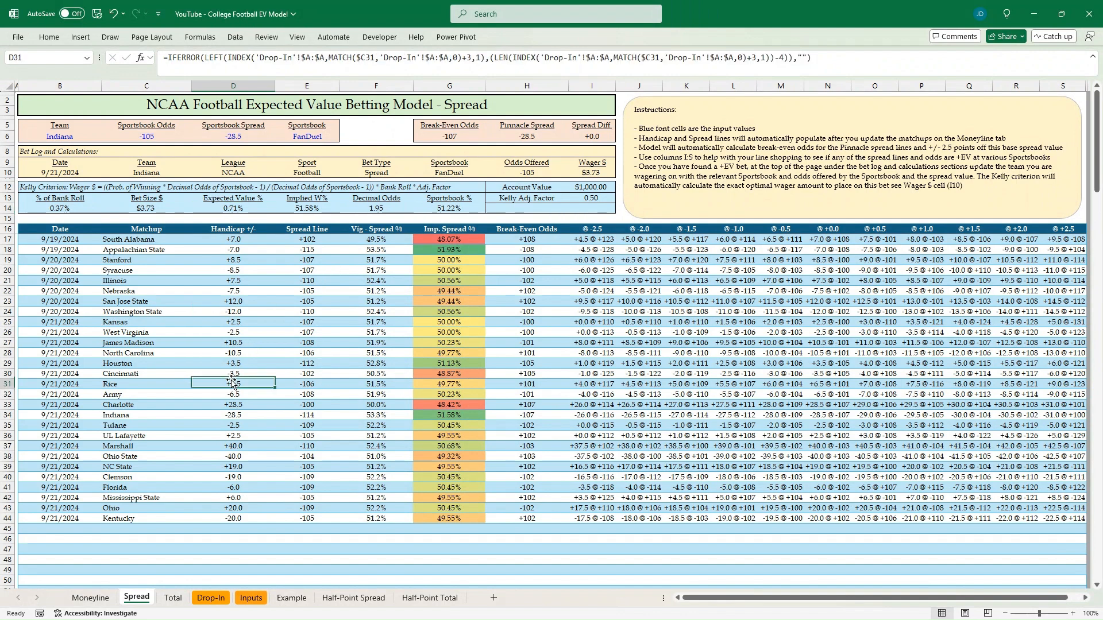
scroll(190, 387, down, 1)
click(170, 384)
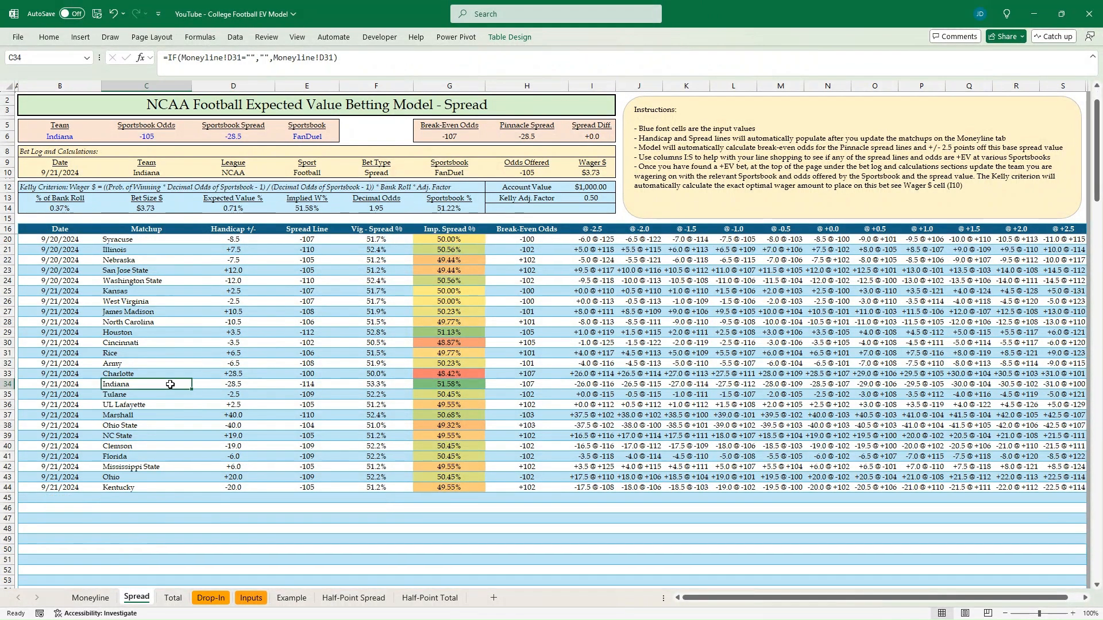
click(132, 397)
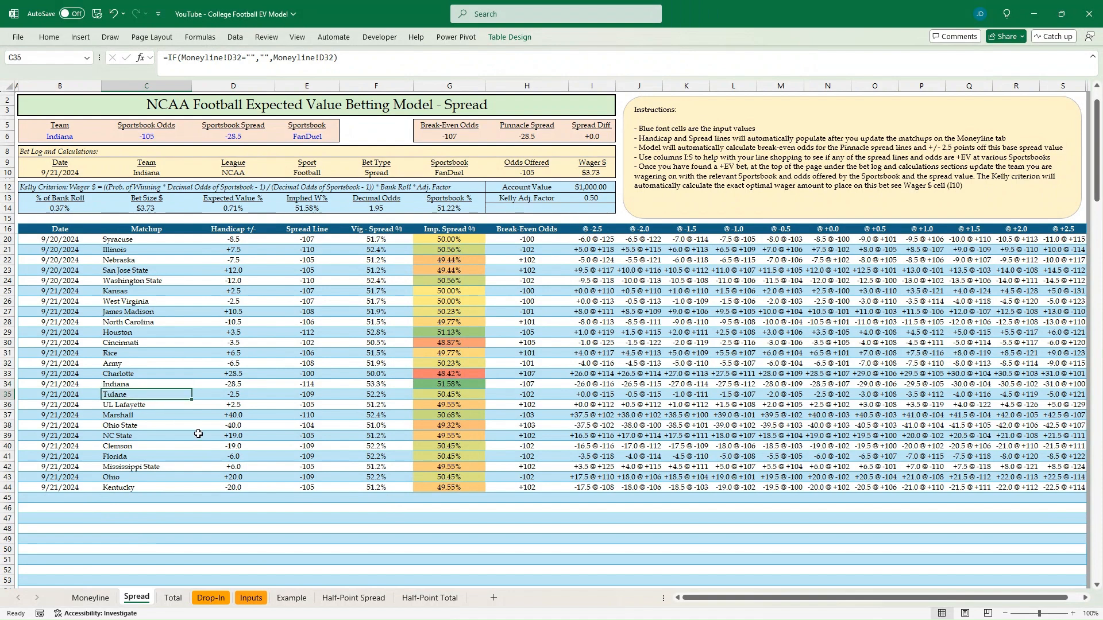
click(138, 423)
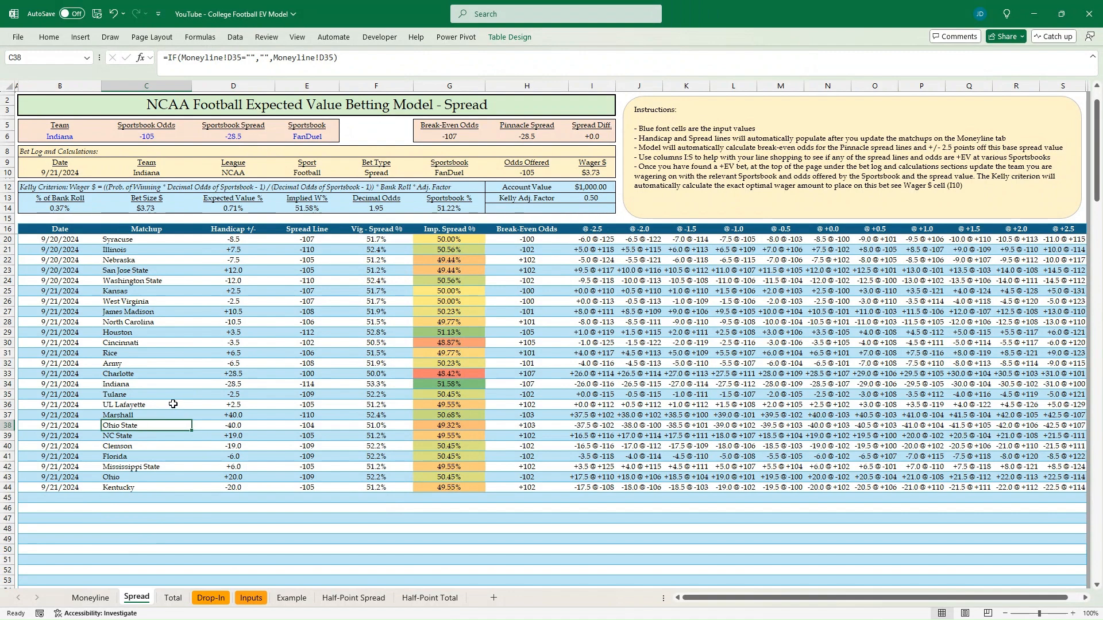
click(159, 402)
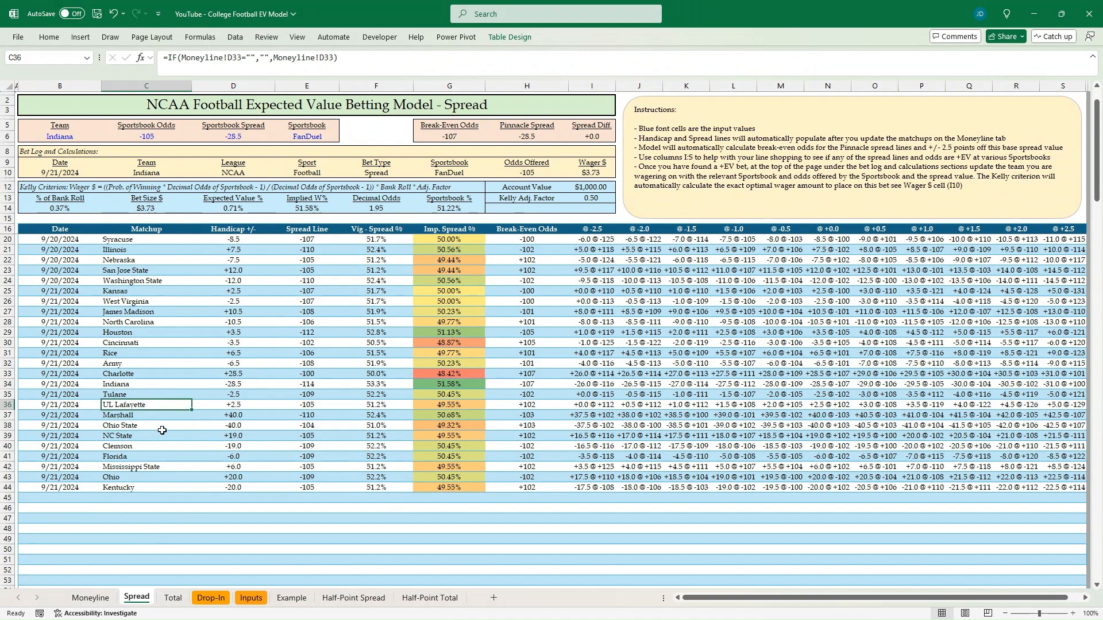
Step: Examine the spread rows for the James Madison–North Carolina and Marshall–Ohio State matchups
click(174, 314)
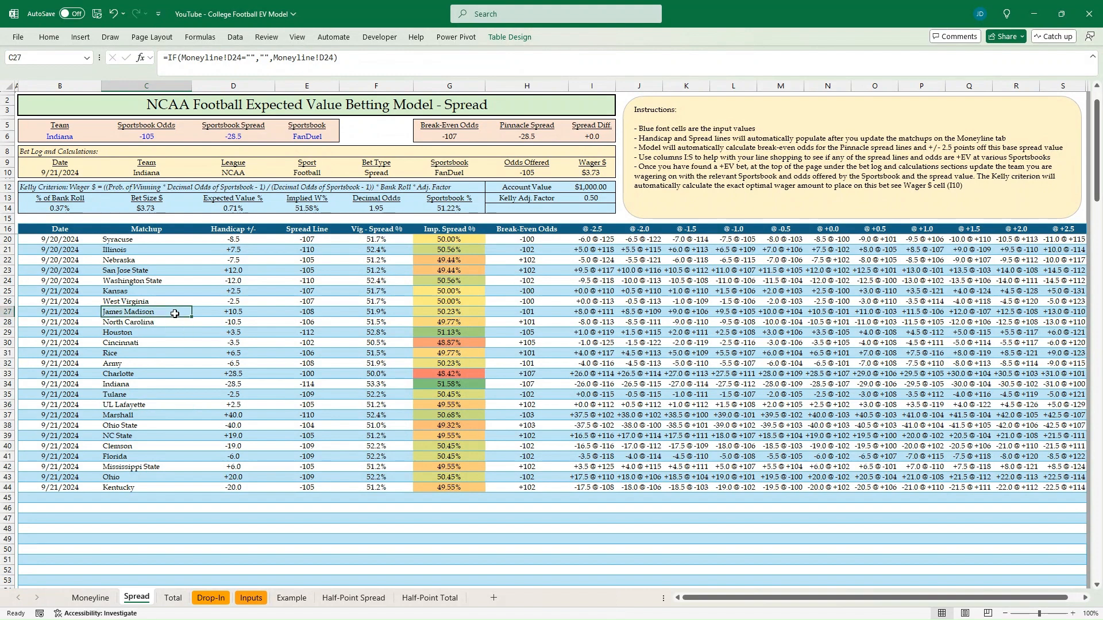
key(shift+space)
key(shift+Down)
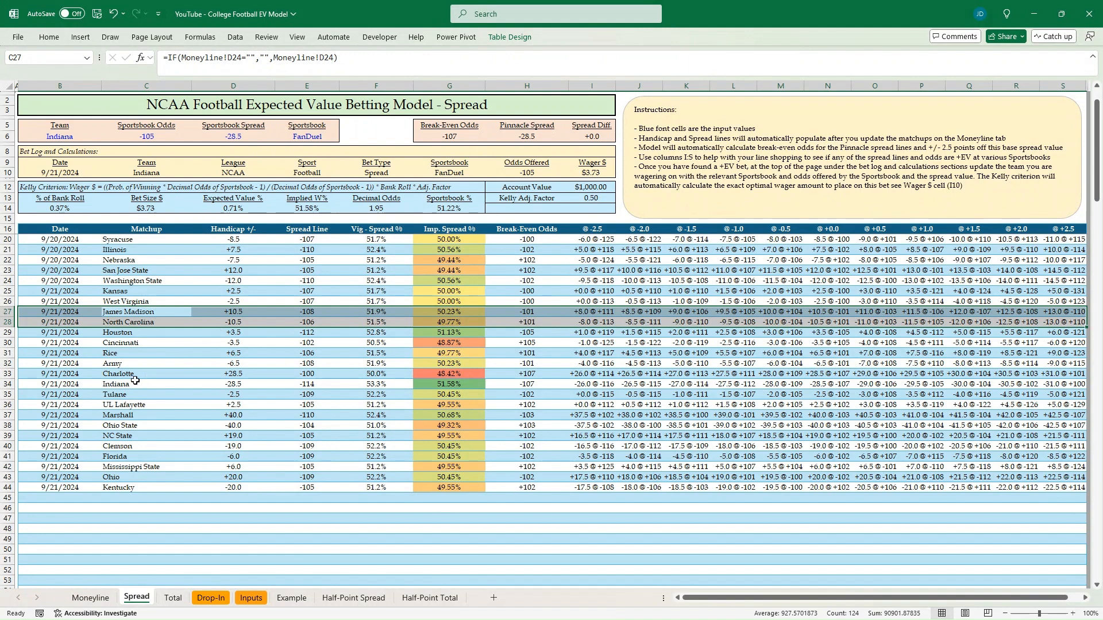
click(158, 385)
click(151, 418)
click(152, 426)
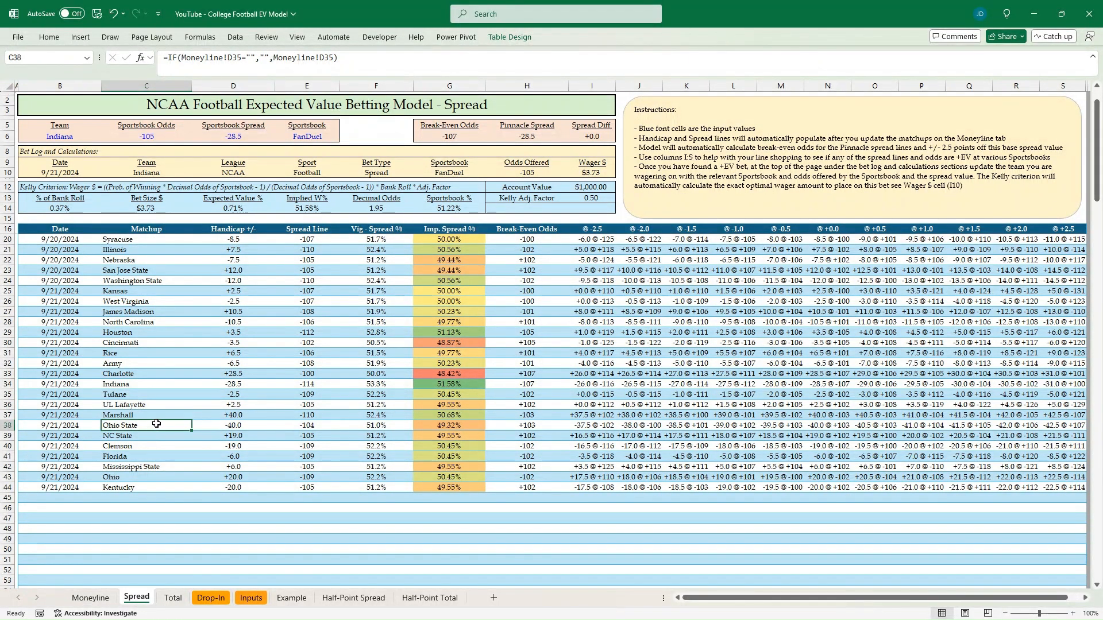
key(shift+space)
key(shift+Up)
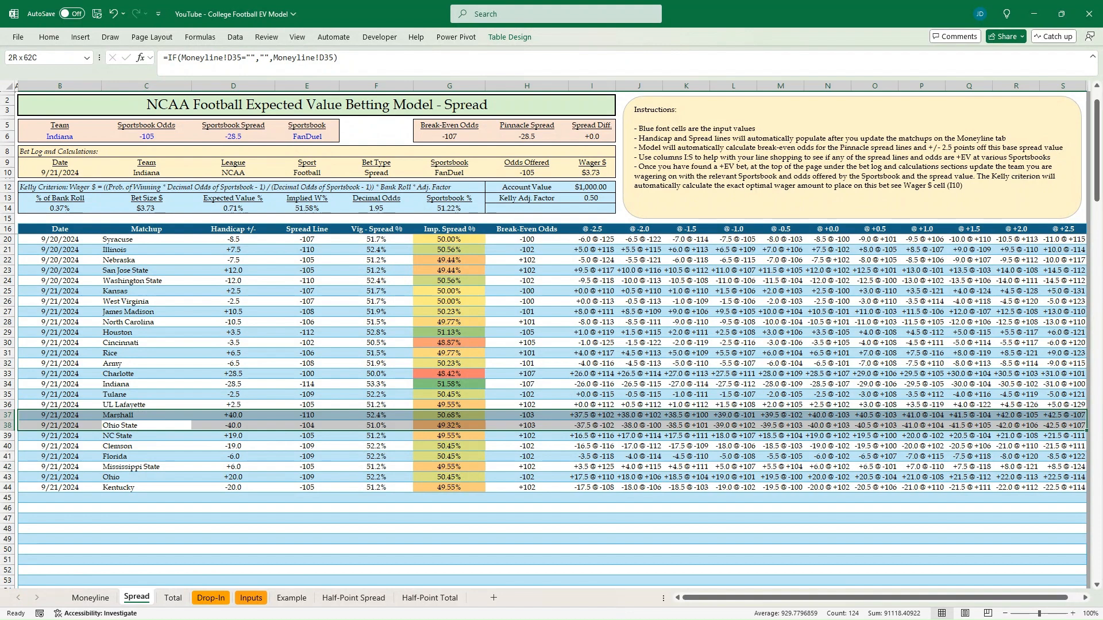
Step: Examine the spread rows for the Florida–Mississippi State and Houston–Cincinnati matchups
click(173, 456)
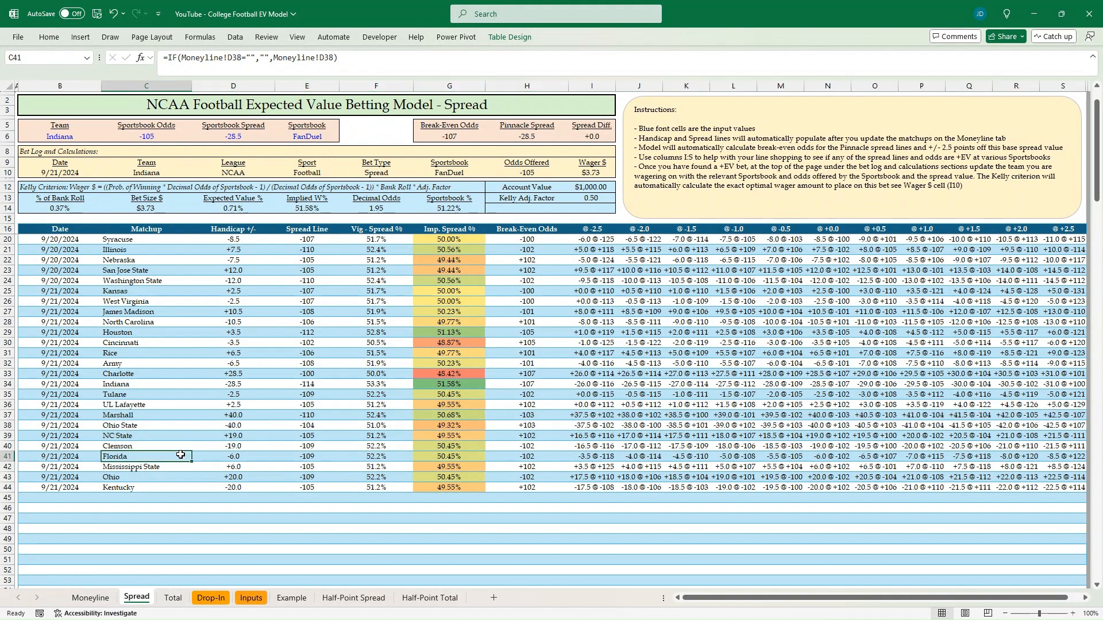
key(shift+space)
key(shift+Down)
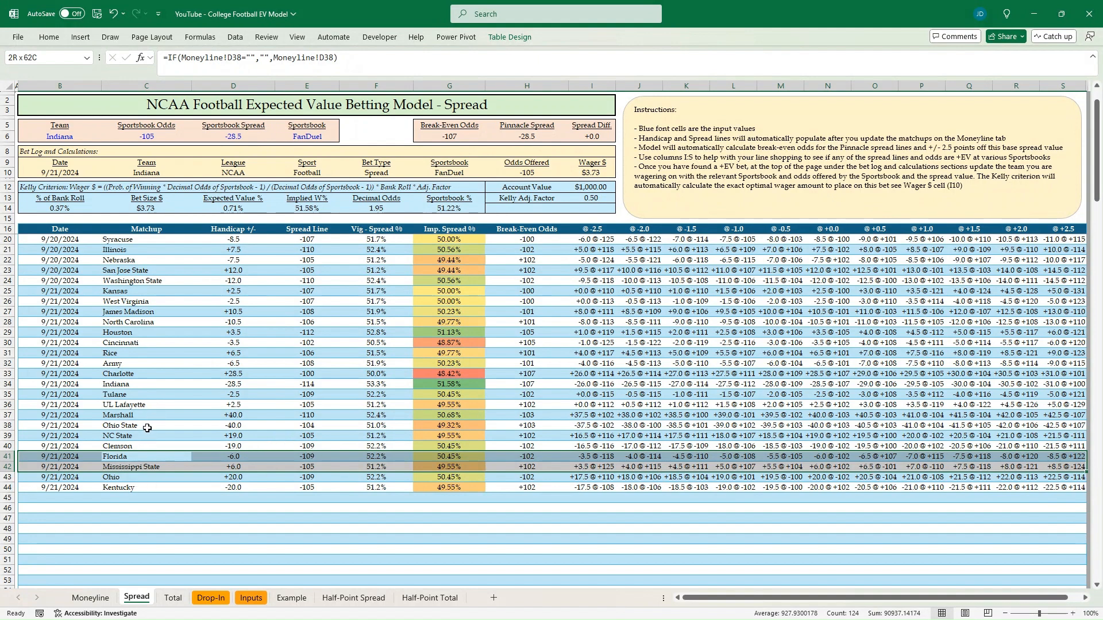
click(159, 333)
key(shift+space)
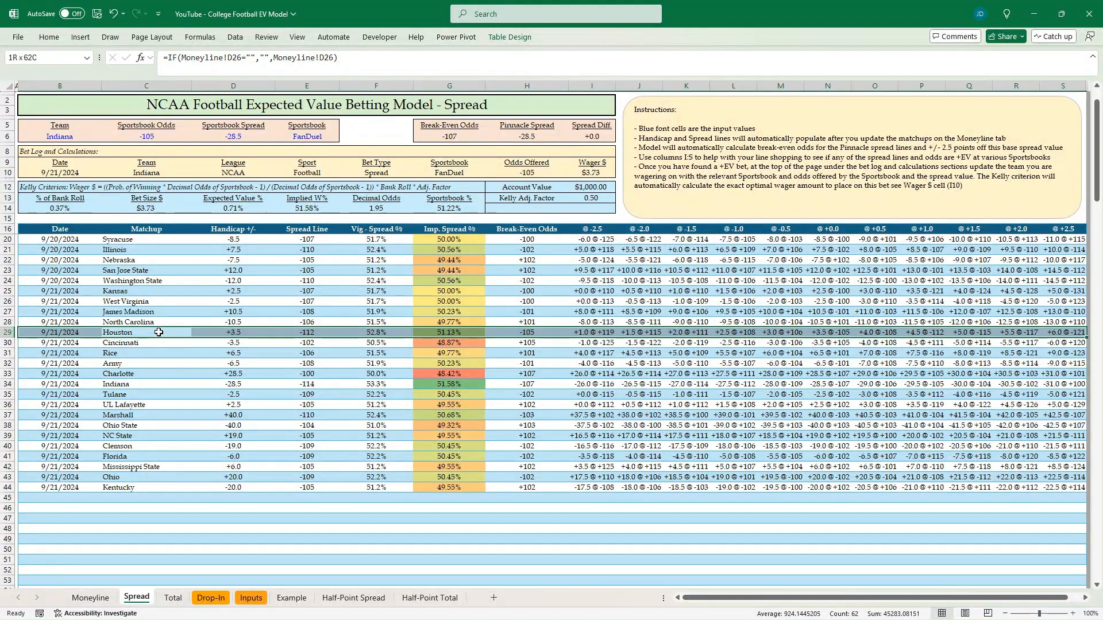
key(shift+Down)
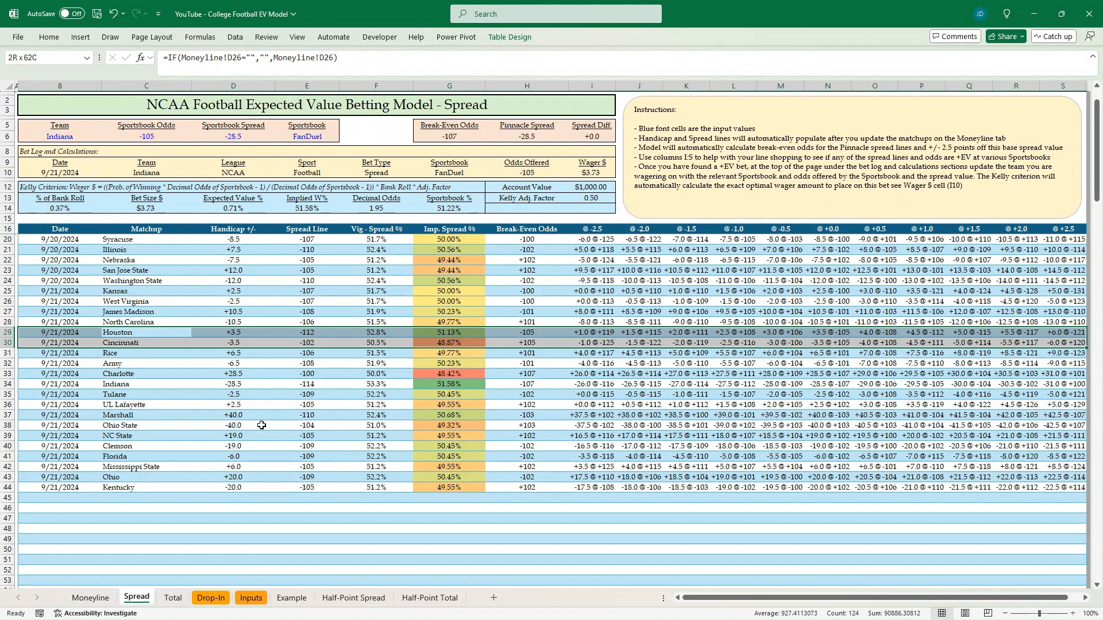
Step: Examine the Ohio–Kentucky spread rows, including Ohio's -0.5 adjusted line, and bring up the sportsbook odds page for comparison
click(146, 474)
key(shift+space)
key(shift+Down)
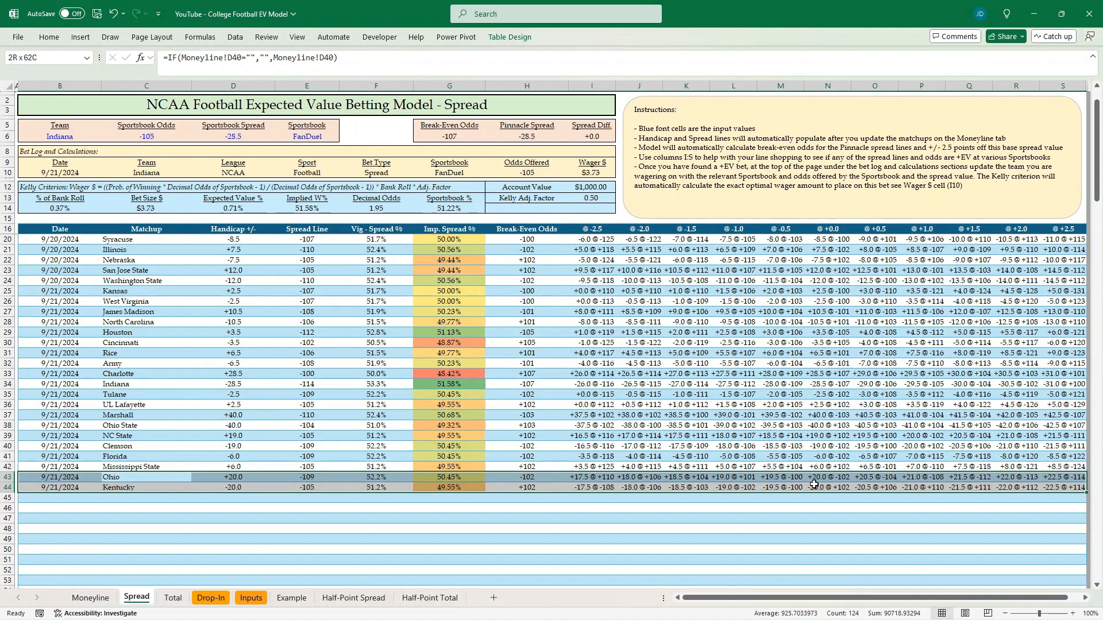
click(770, 477)
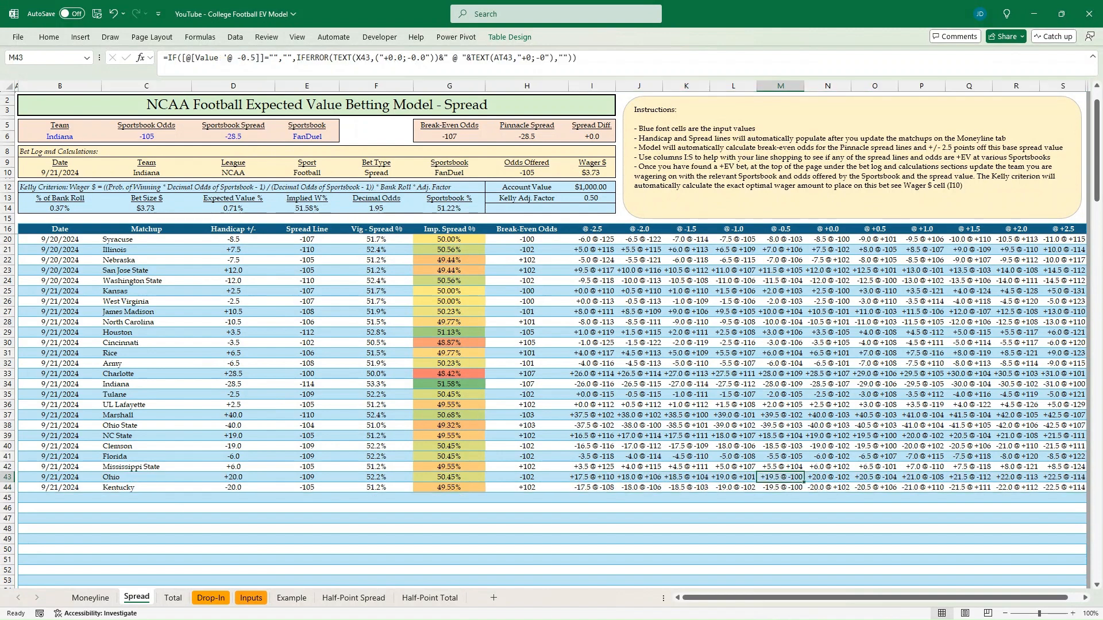
drag(1, 151, 393, 150)
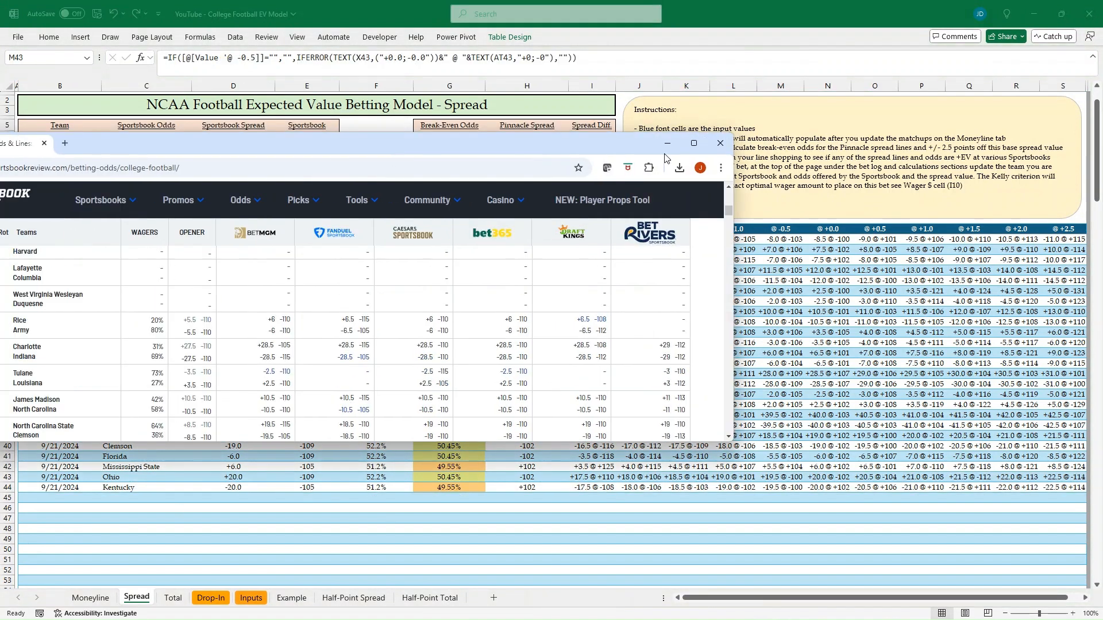
click(697, 142)
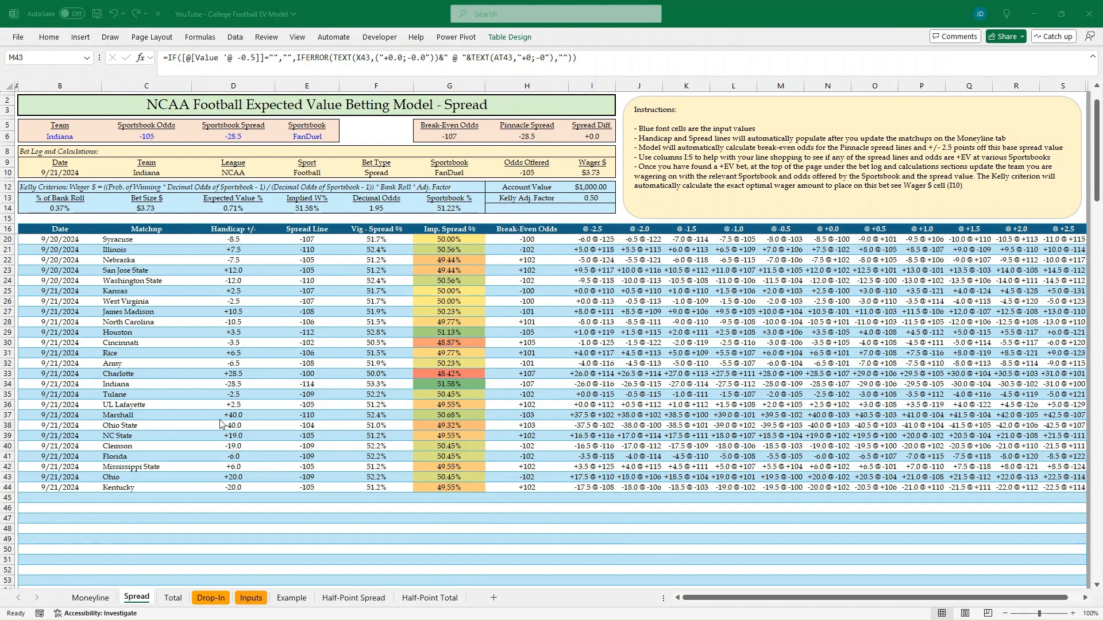
Step: Open the Total sheet and examine the Charlotte–Indiana total rows, including Charlotte's break-even odds in the -1.0 column
click(172, 598)
click(172, 604)
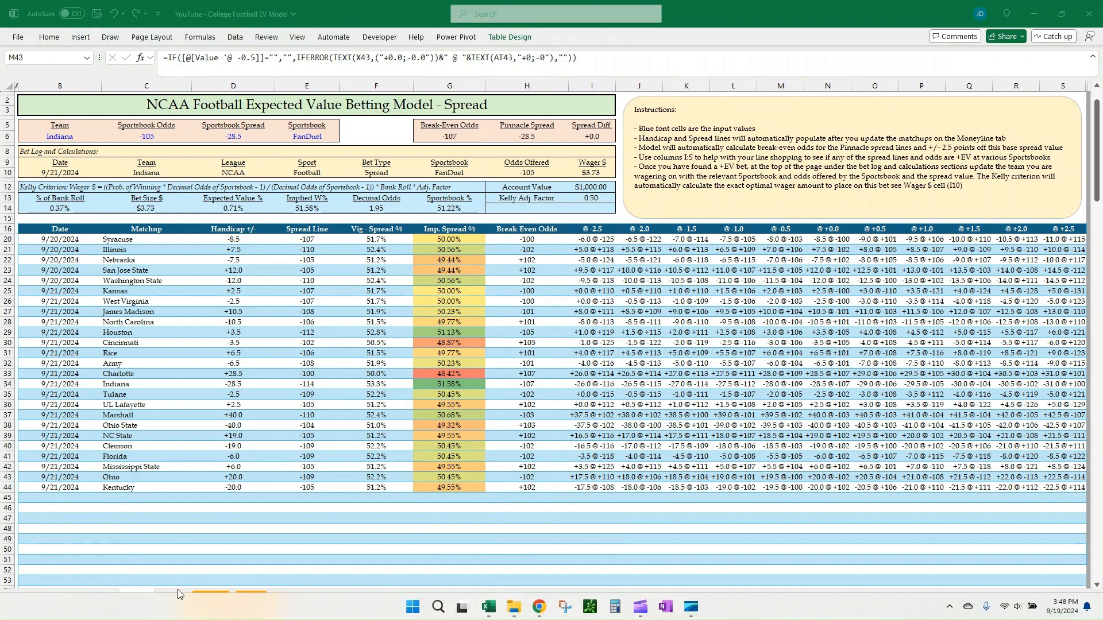
click(174, 598)
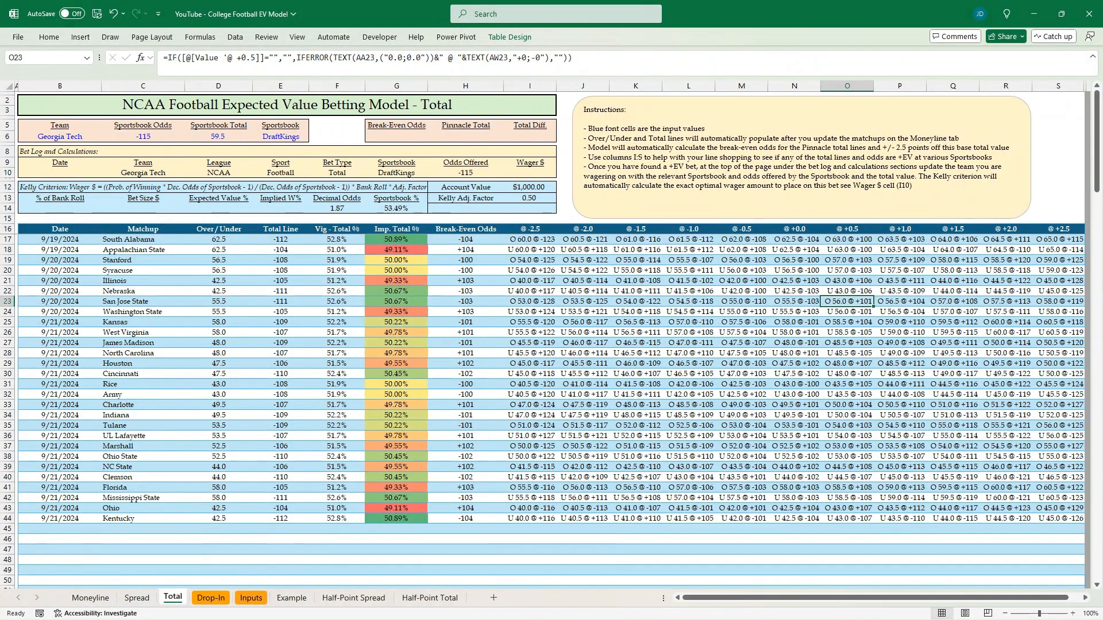
click(173, 311)
click(144, 404)
key(shift+space)
key(shift+Down)
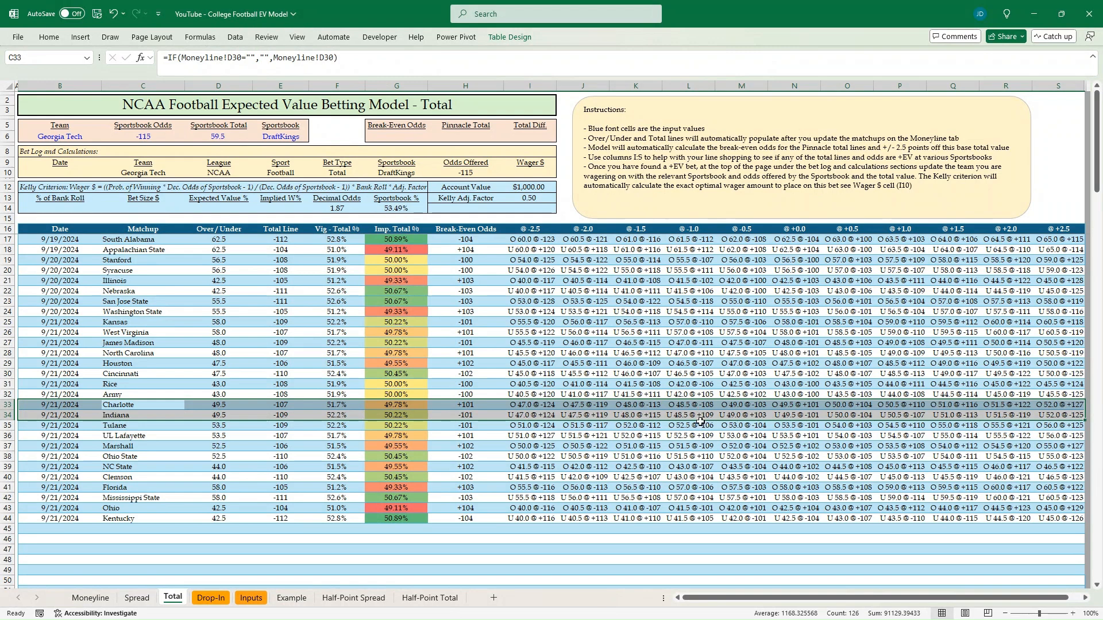
click(692, 405)
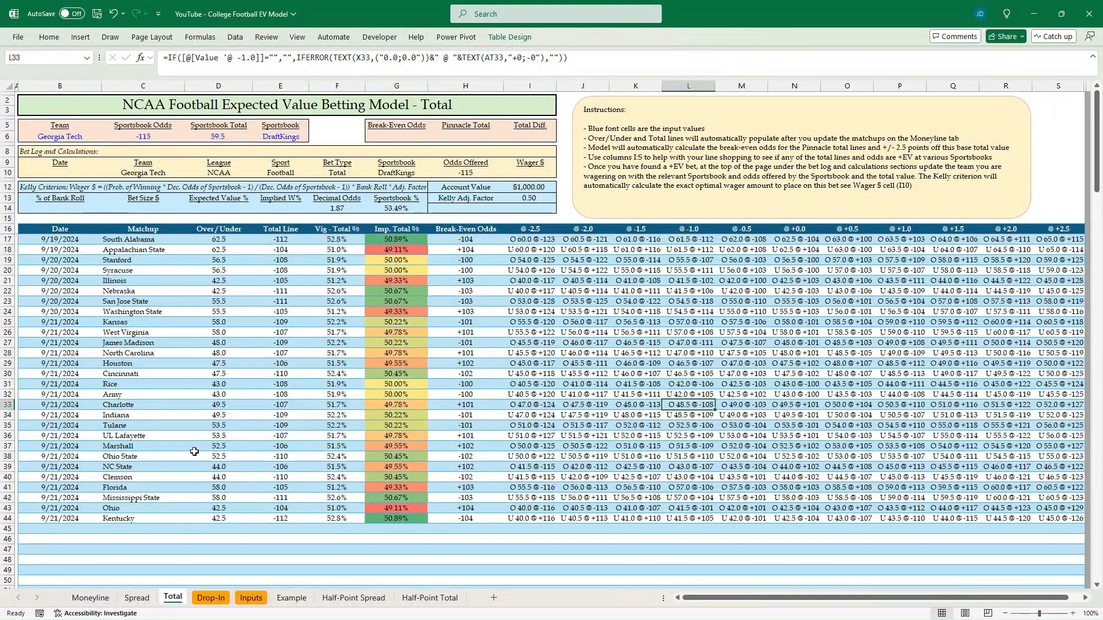
Step: Examine the total rows for the Tulane–UL Lafayette and James Madison–North Carolina matchups
click(151, 438)
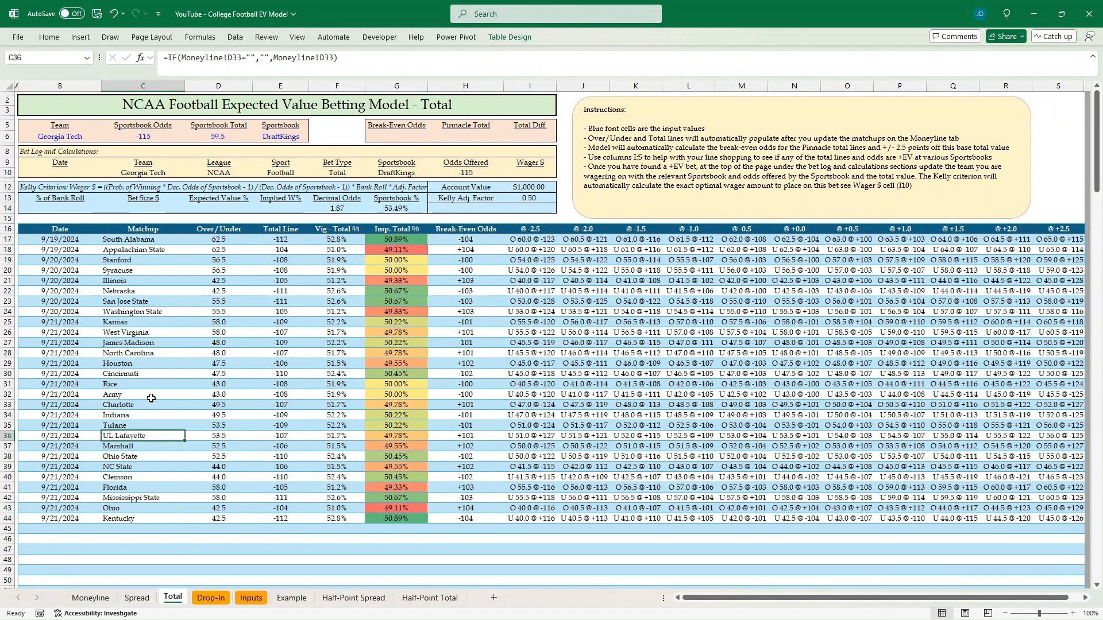
click(150, 418)
click(150, 422)
key(ctrl+shift+Right)
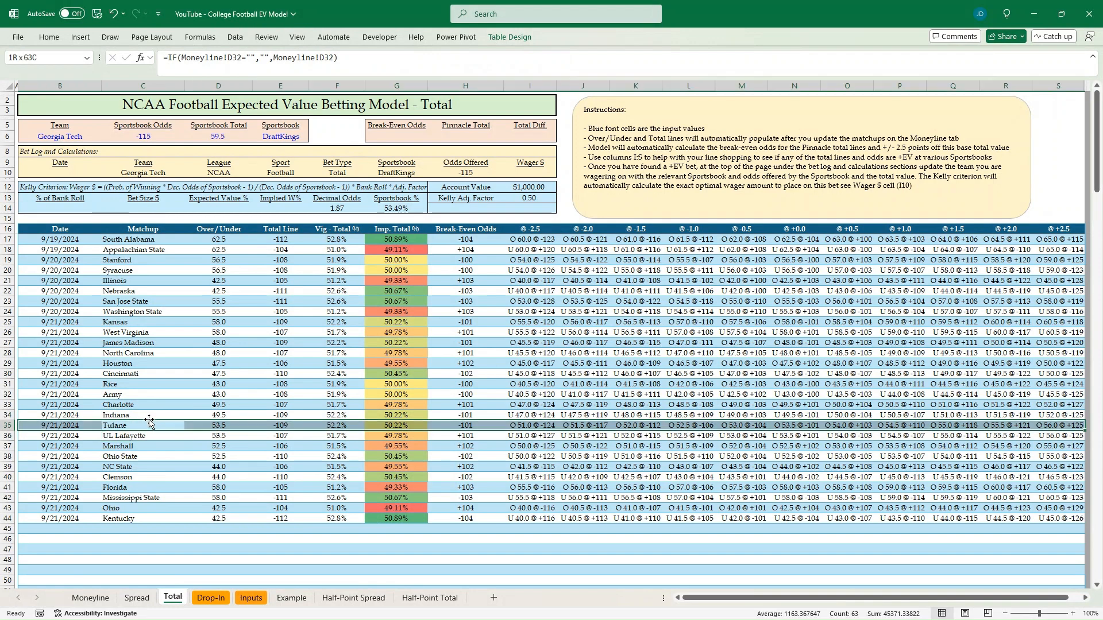
key(shift+Down)
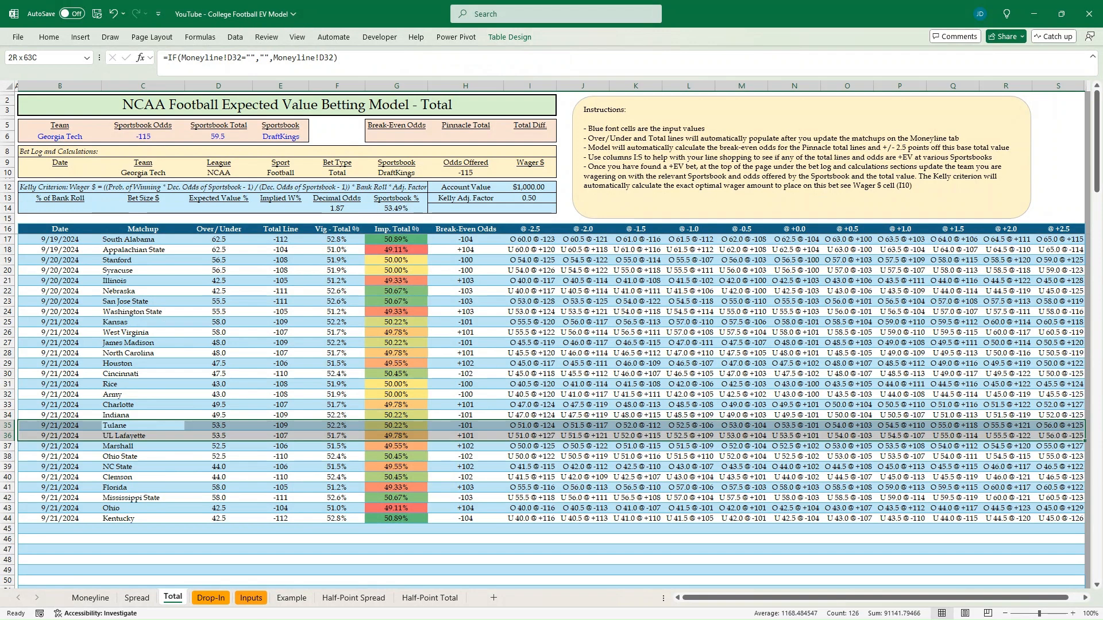
click(169, 345)
key(ctrl+shift+Right)
key(shift+Down)
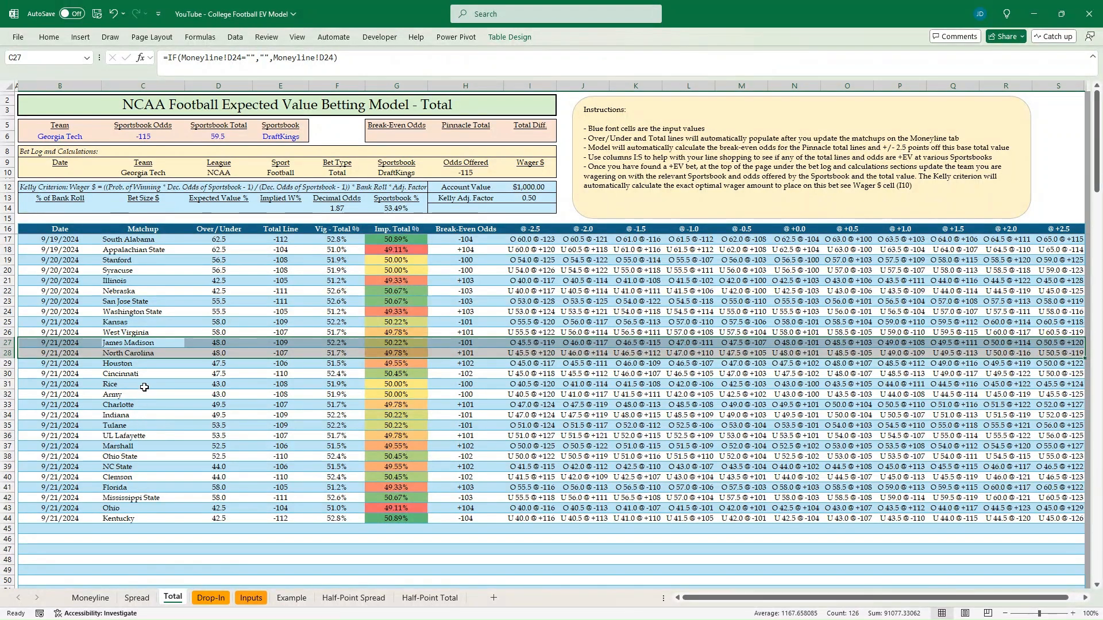
Step: Examine the total rows for the NC State–Clemson matchup and look back up the matchup list to Indiana
click(137, 467)
key(ctrl+shift+Right)
key(shift+Down)
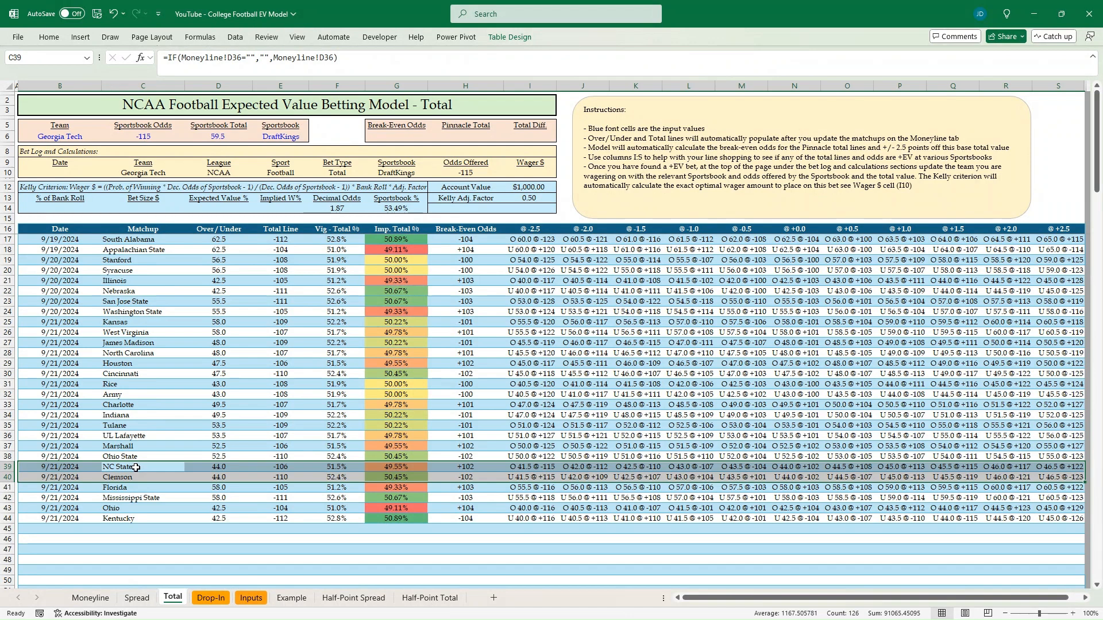
key(Up)
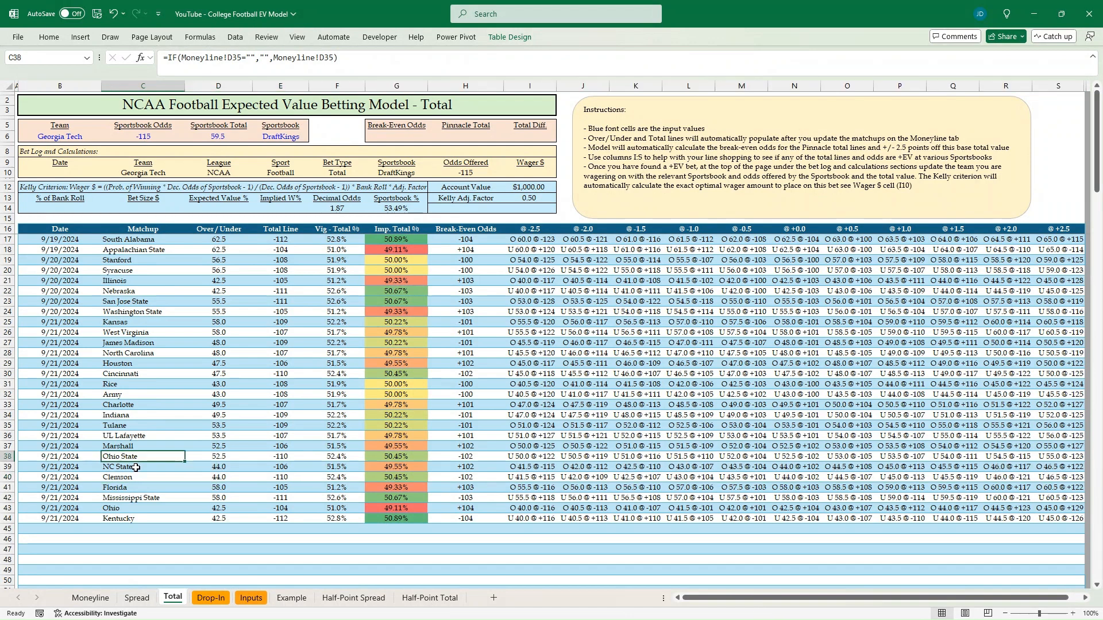
key(Up)
key(Up)
key(Up)
key(Up)
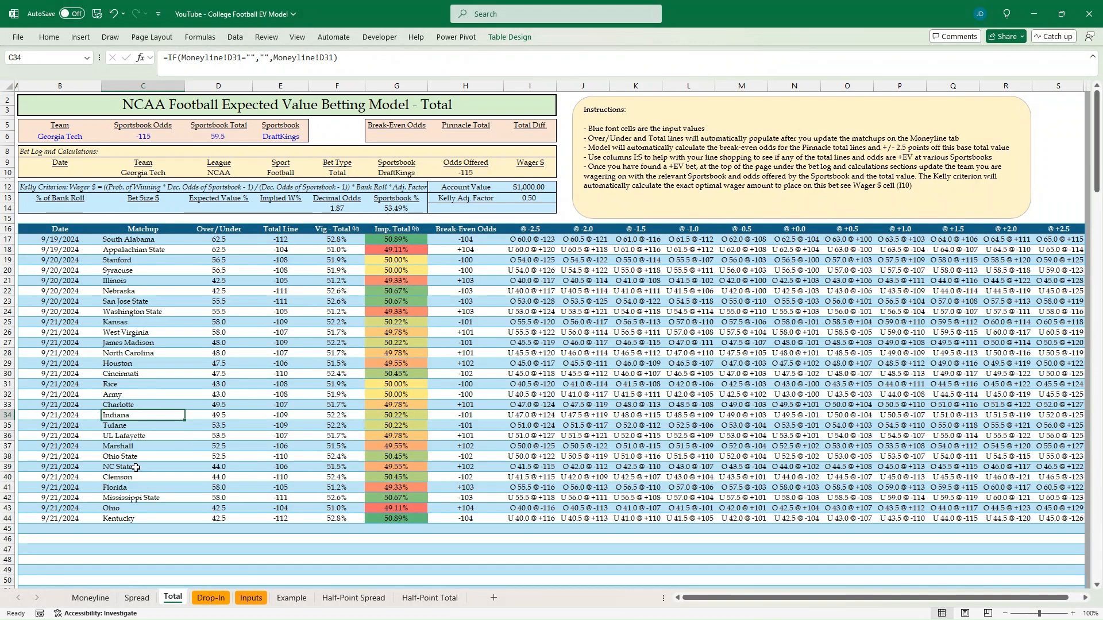
Step: Examine the Kansas–West Virginia total rows and check the over's break-even odds in the -0.5 column
click(165, 332)
key(shift+space)
key(shift+Up)
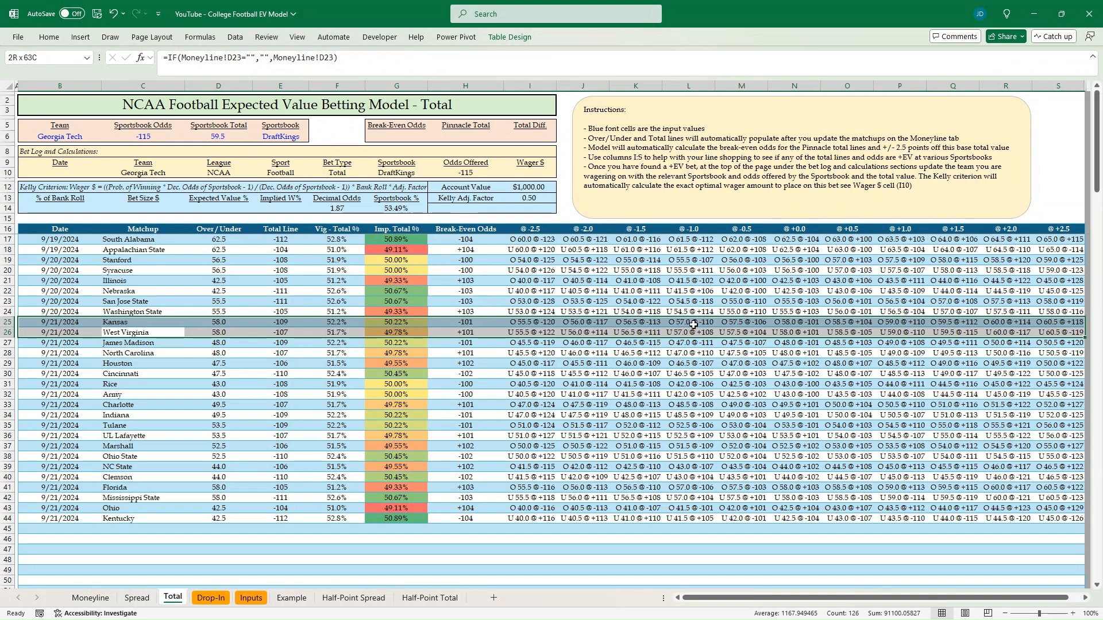
click(729, 323)
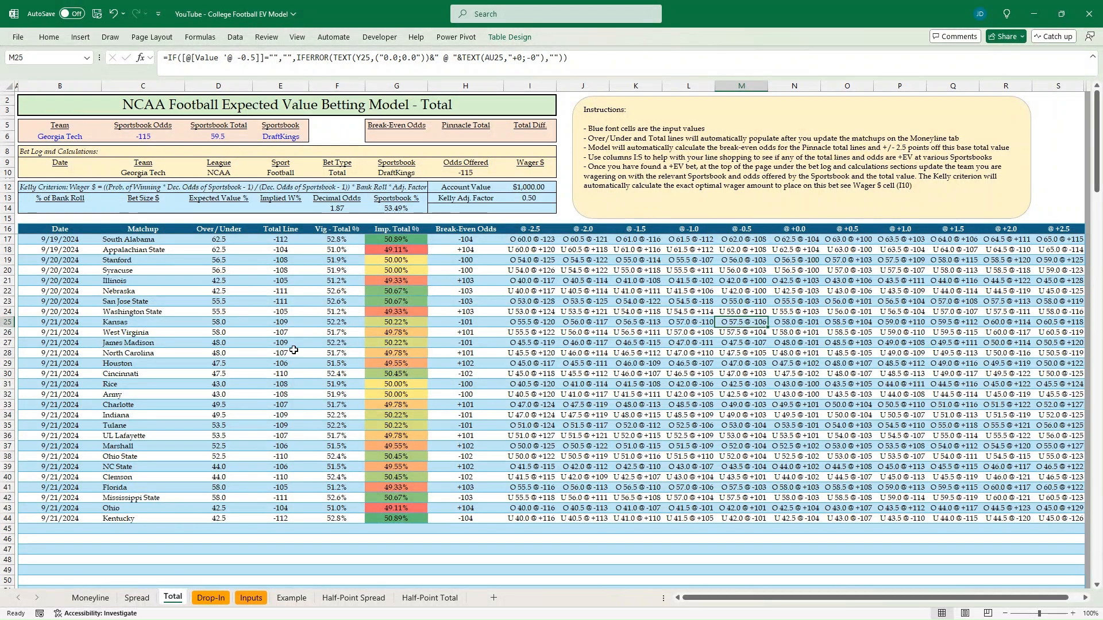
Step: Set the total bet's team to Kansas and its sportsbook odds to -105
click(76, 140)
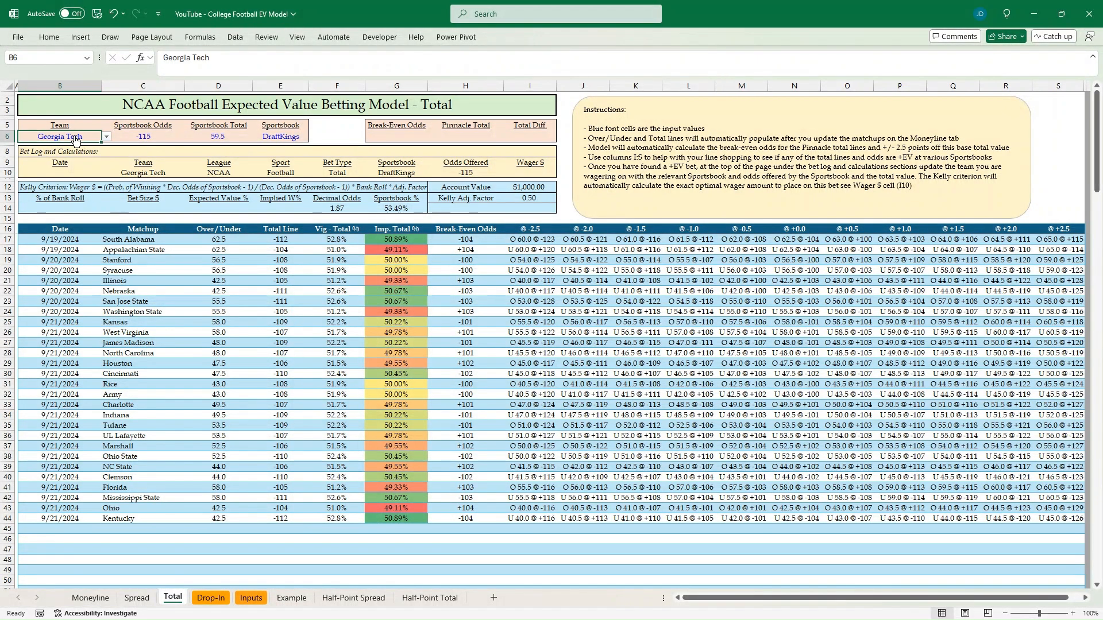
key(alt+Down)
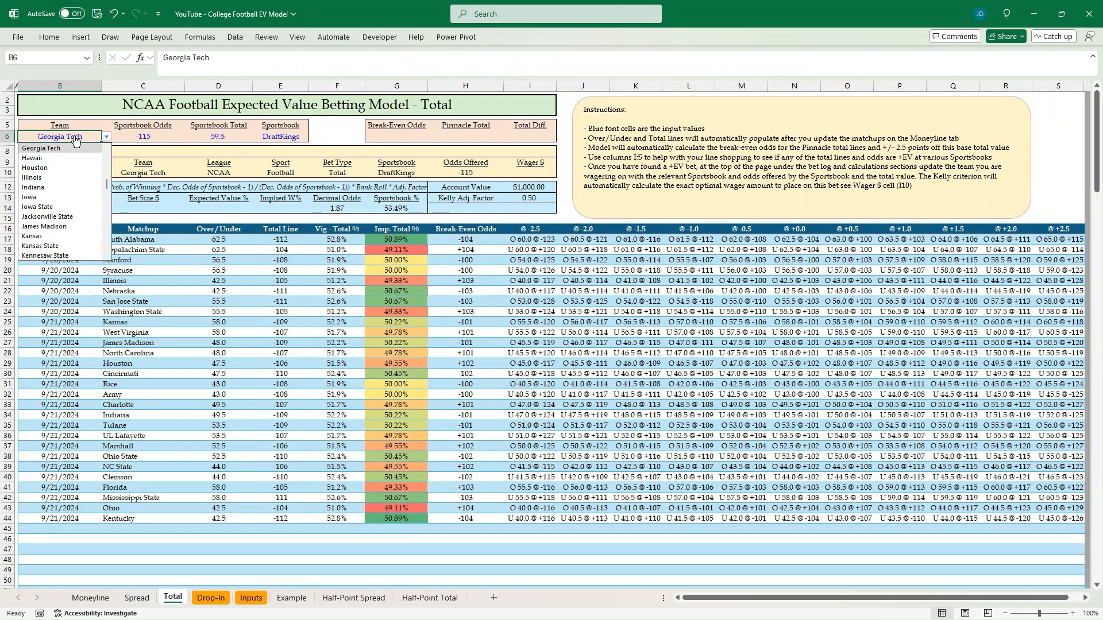
key(Escape)
text(Kan)
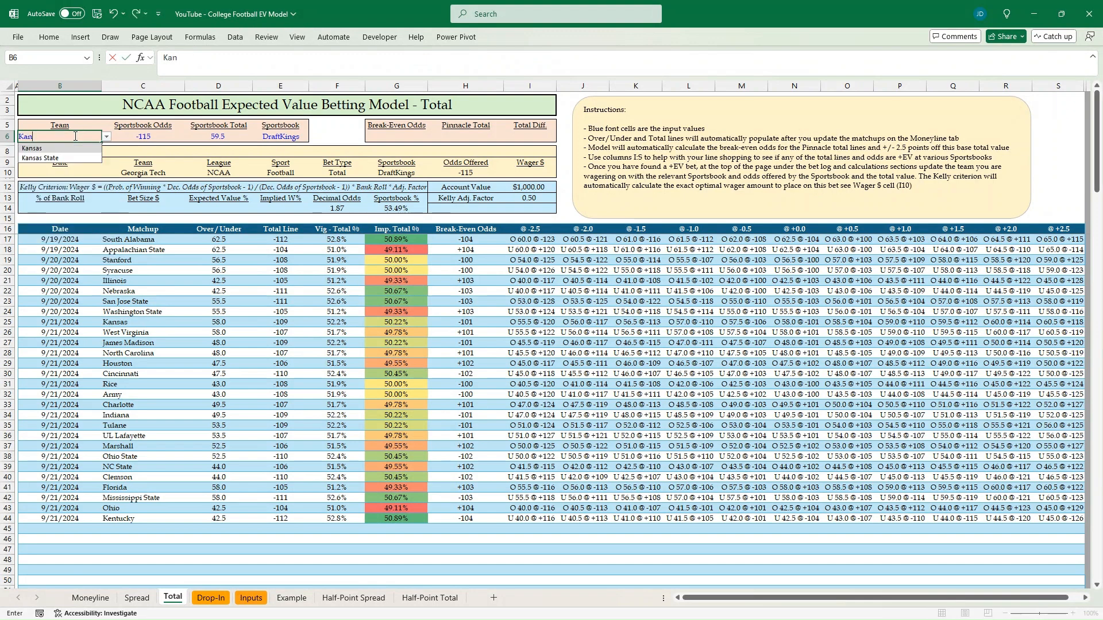
key(Tab)
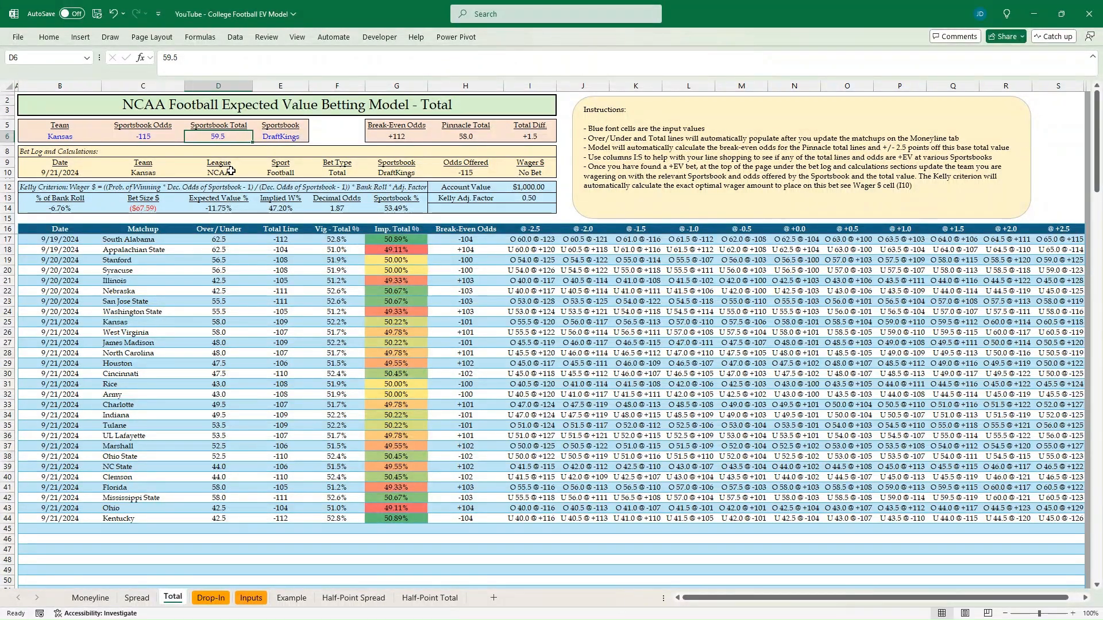
text(-105)
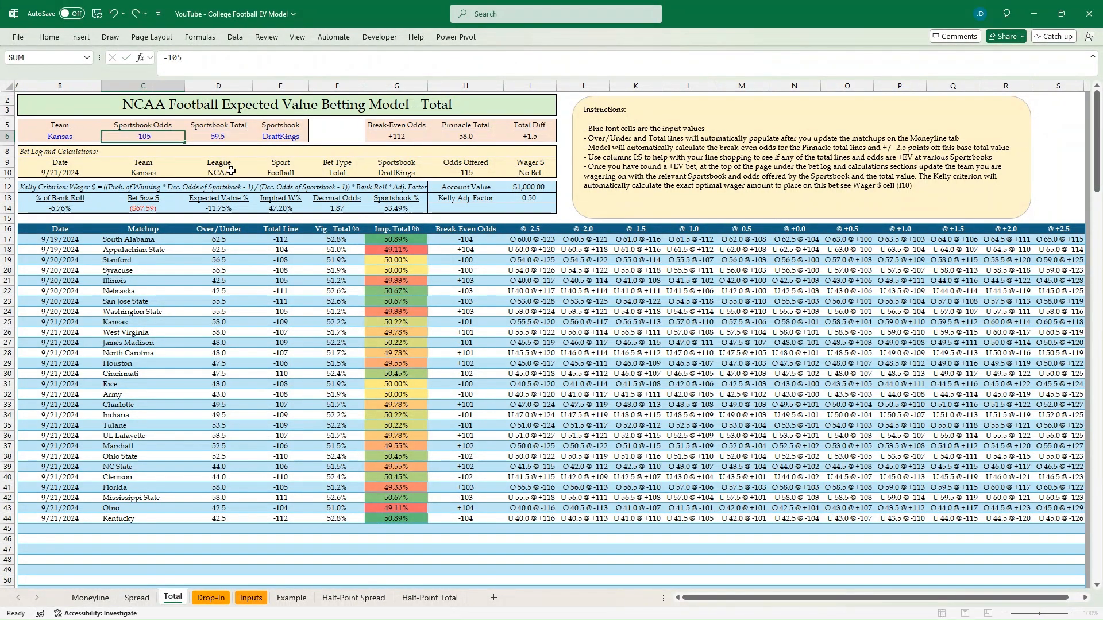
key(Tab)
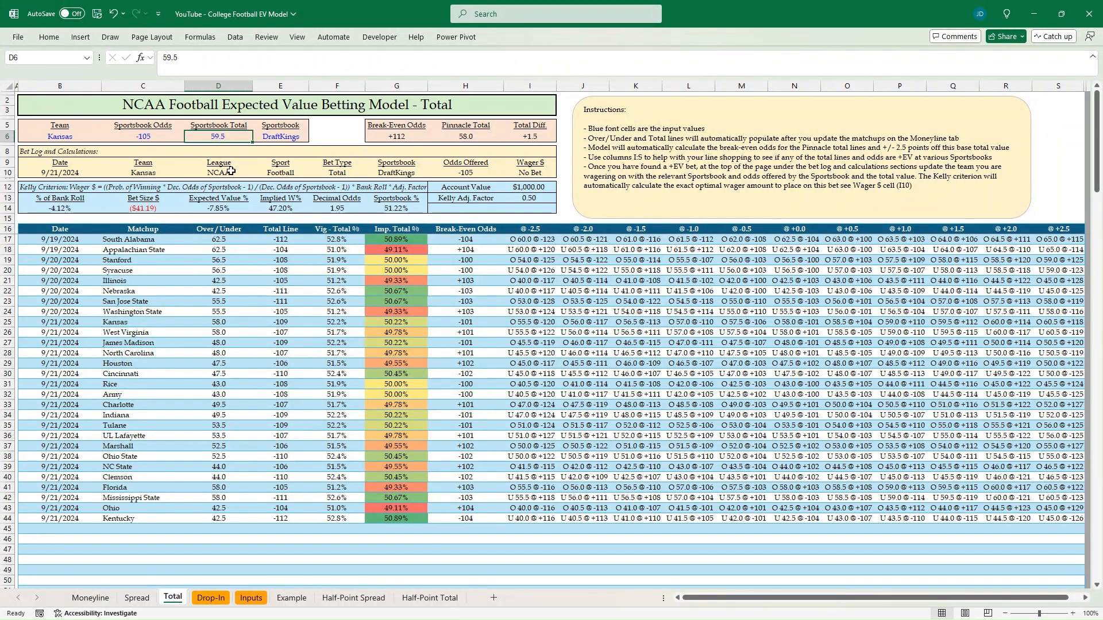
Step: Set the Kansas bet's sportsbook total to 57.5 and its sportsbook to BetMGM
text(57)
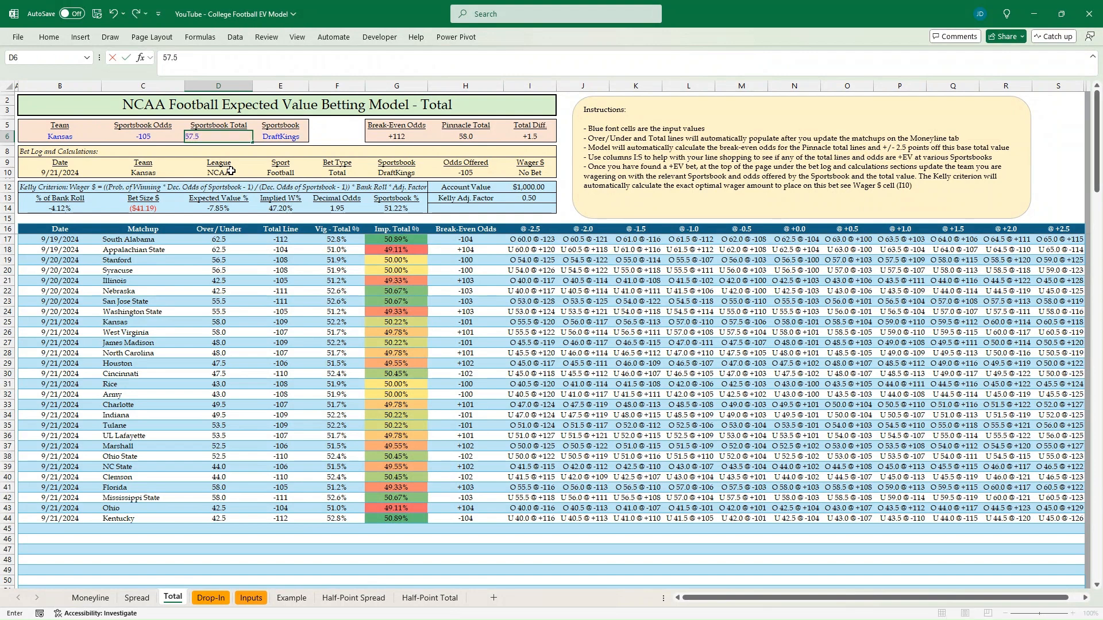
text(.5)
key(ctrl+Return)
key(Tab)
text(BE)
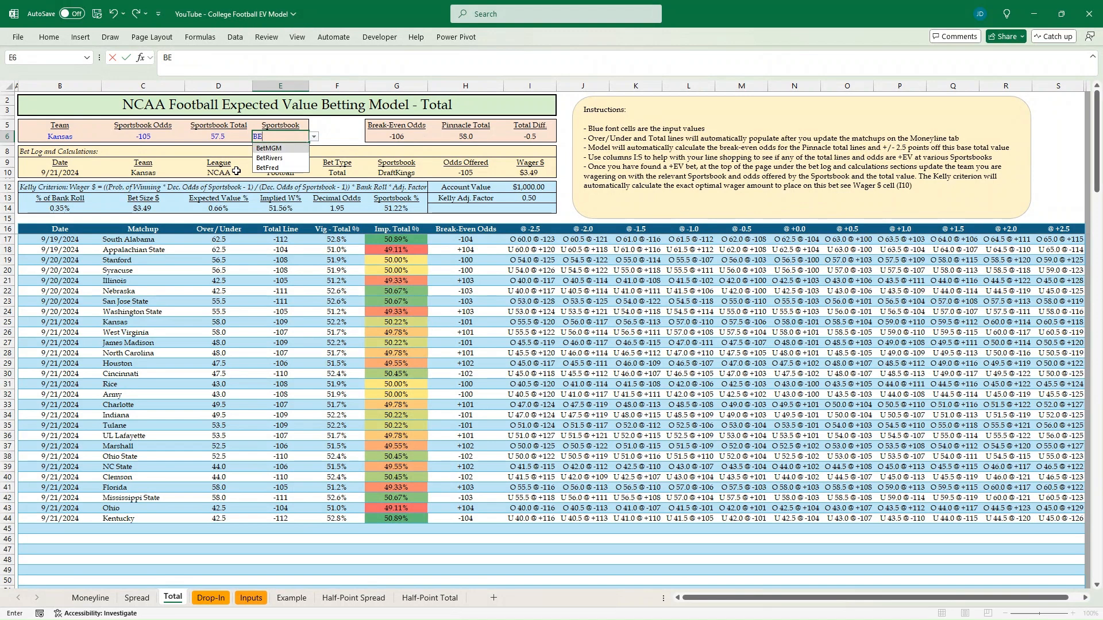
key(Tab)
key(Tab)
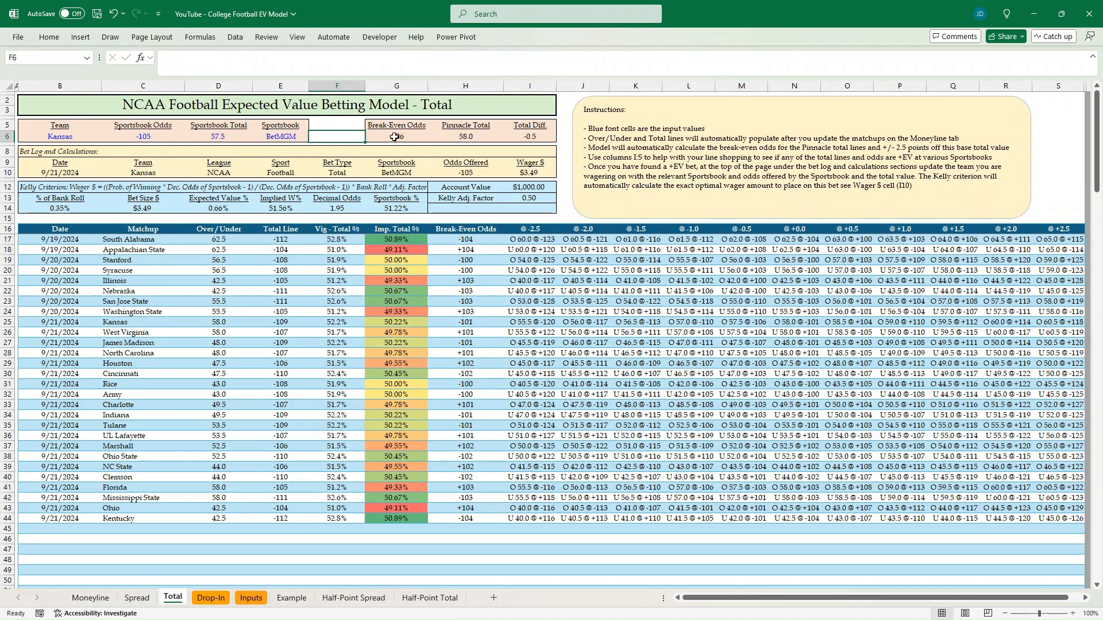
click(150, 134)
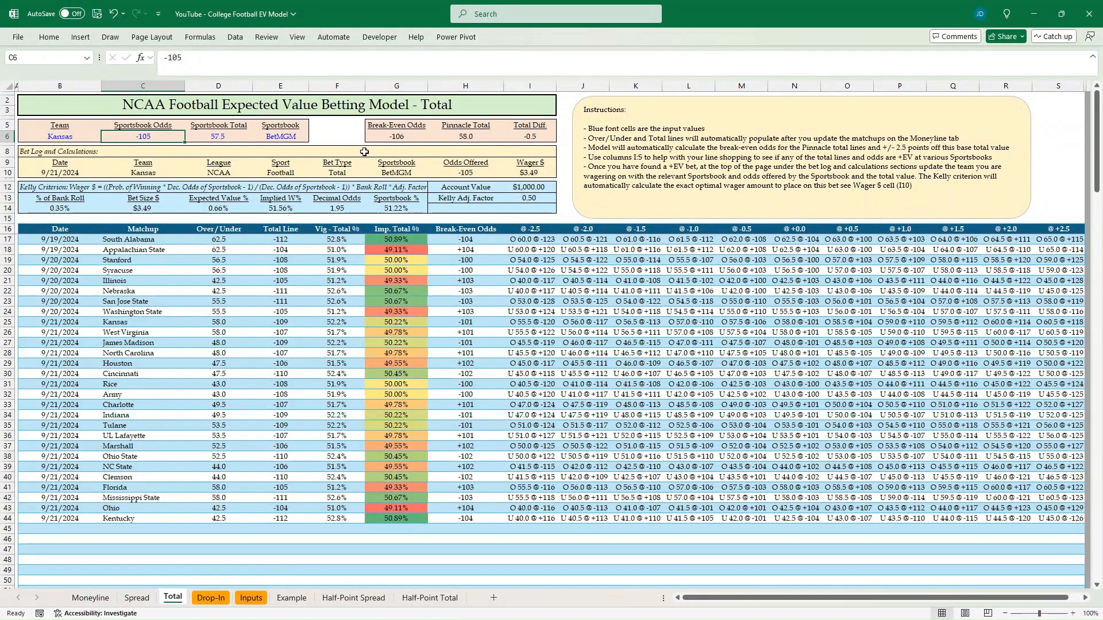
Step: Check the recommended wager for the Kansas total bet against its sportsbook odds and sportsbook total
click(525, 173)
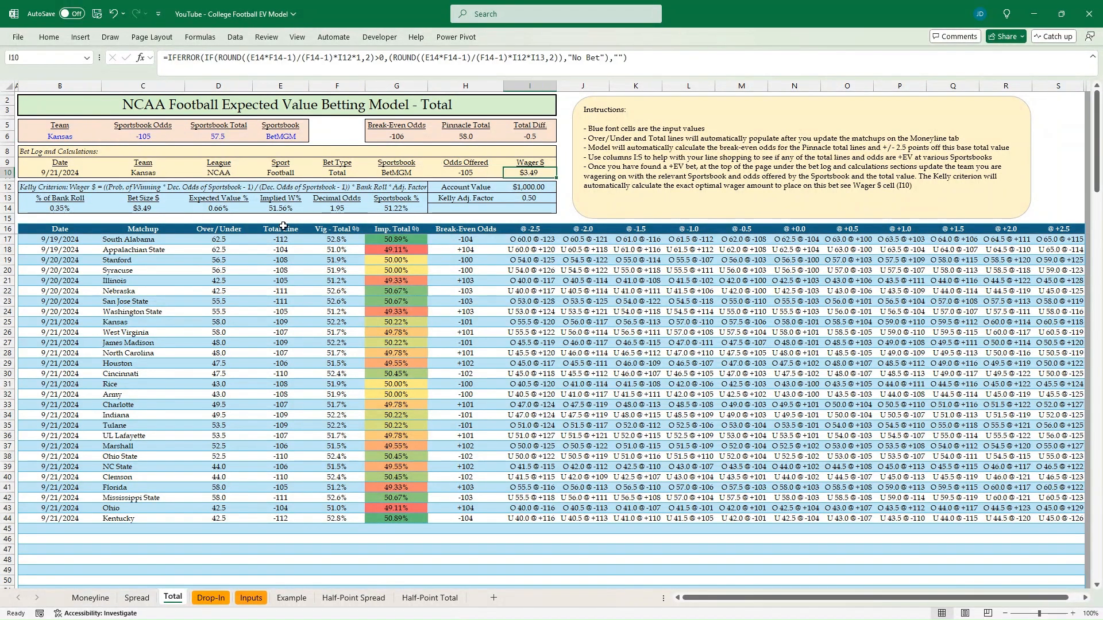
click(134, 137)
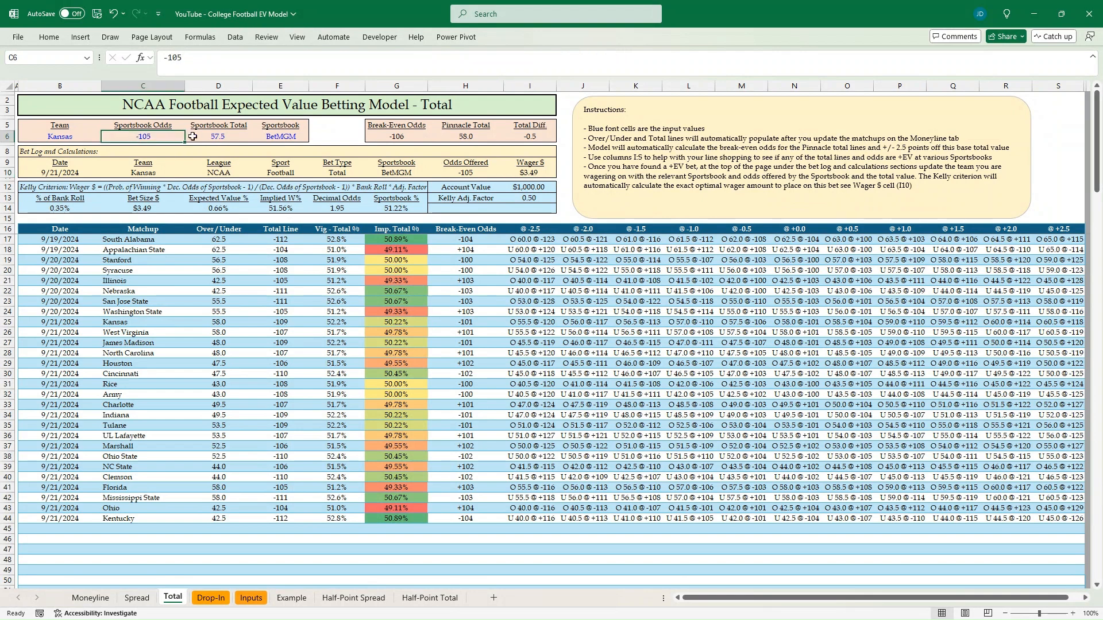
click(214, 137)
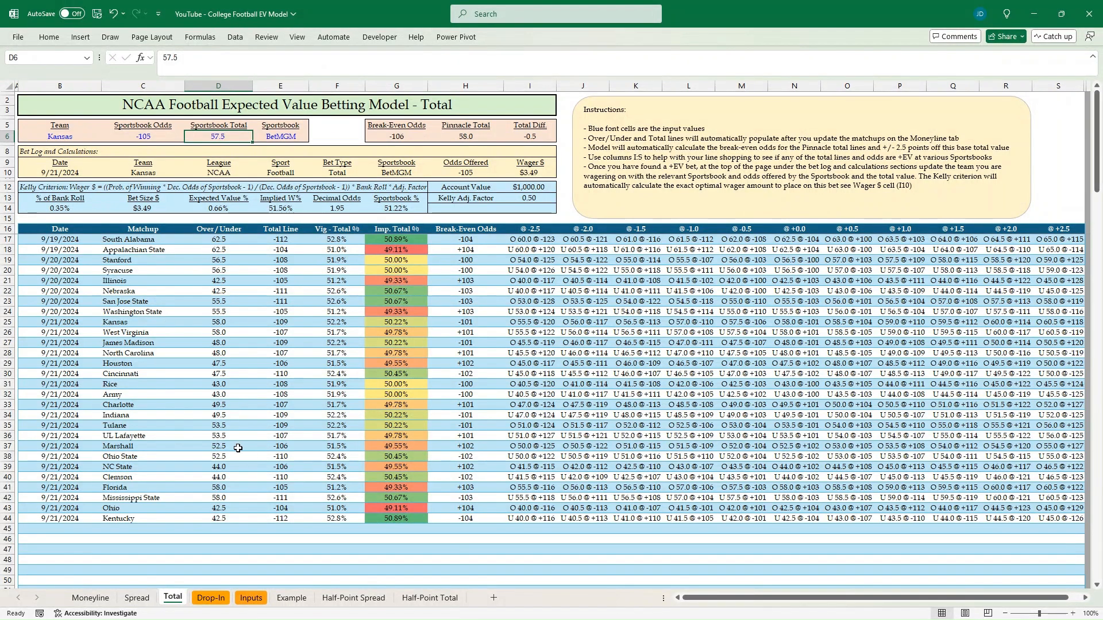
Step: Examine the full total rows for the Florida–Mississippi State matchup and the Ohio–Kentucky matchup
click(158, 446)
click(157, 486)
key(ctrl+shift+Right)
key(shift+Down)
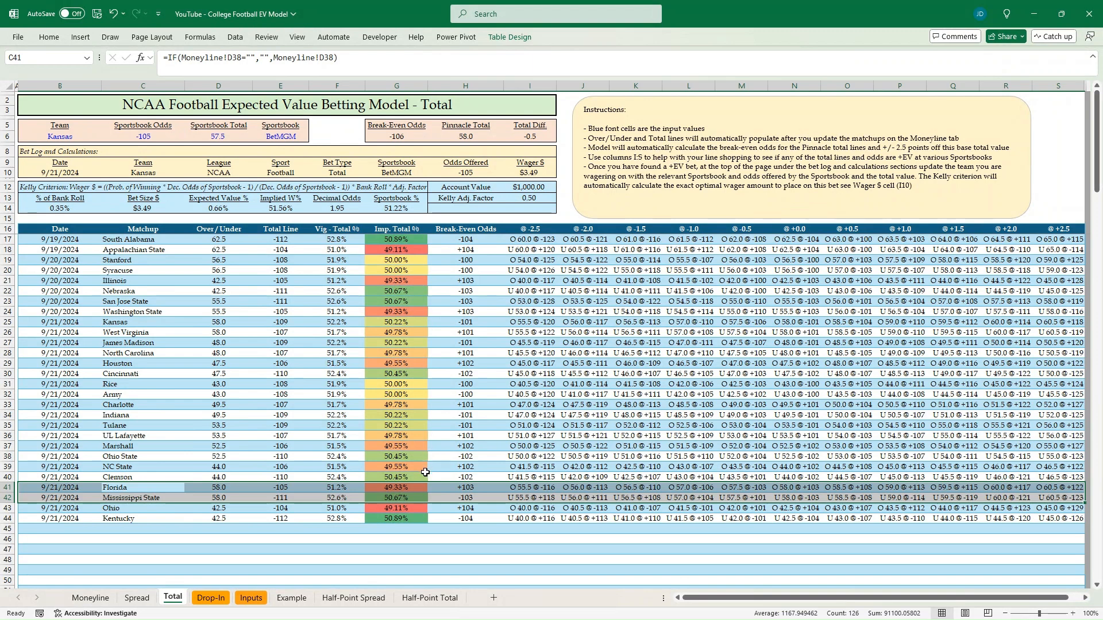
click(228, 509)
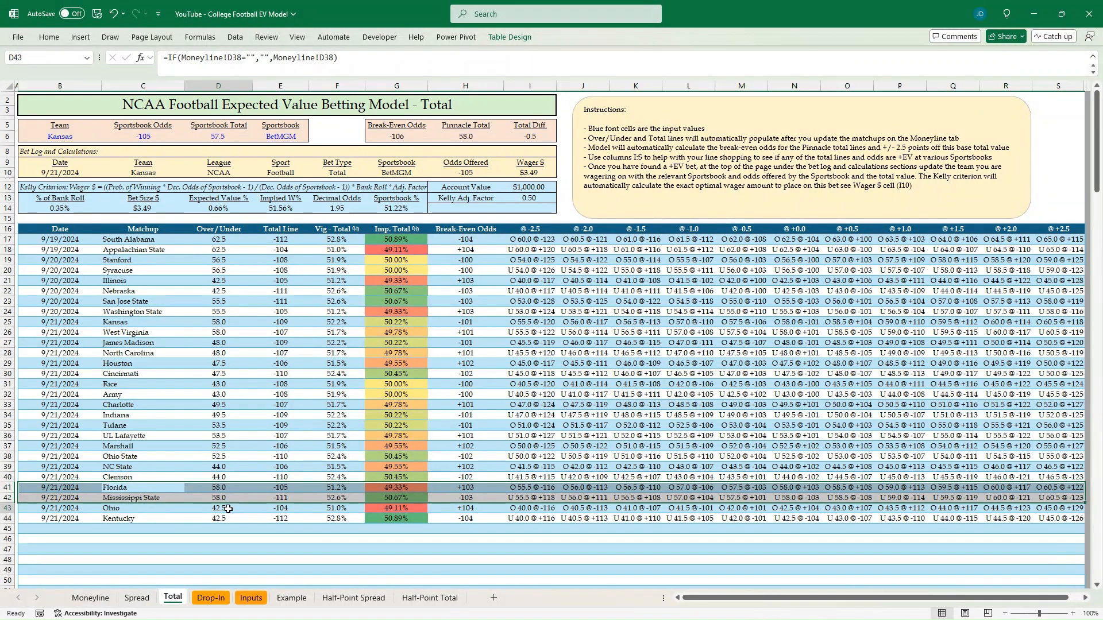
key(shift+space)
key(shift+Down)
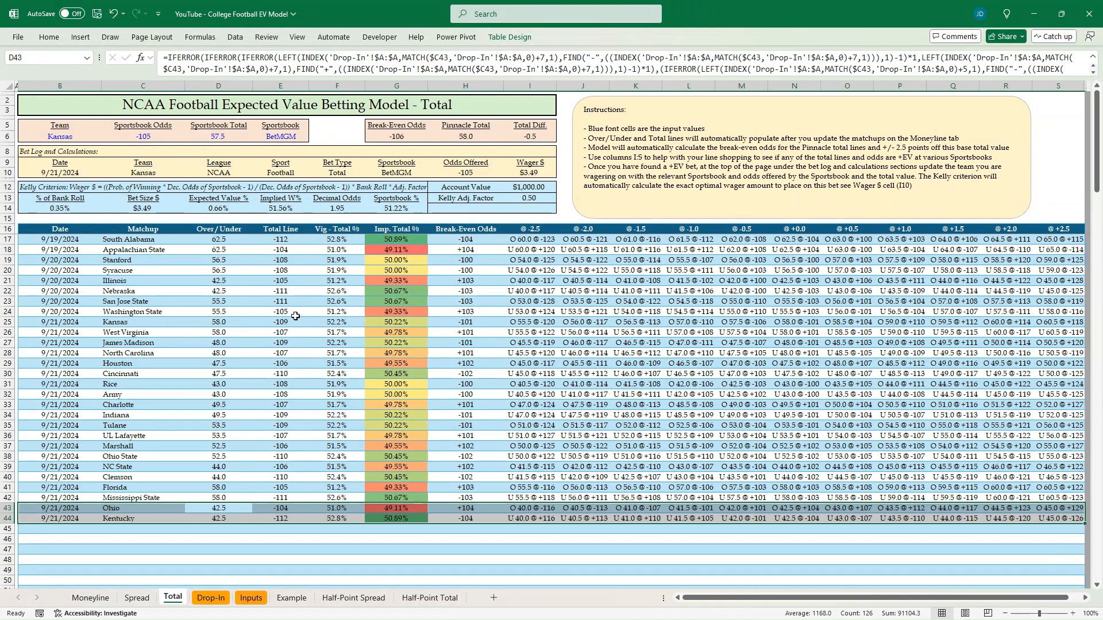
click(274, 315)
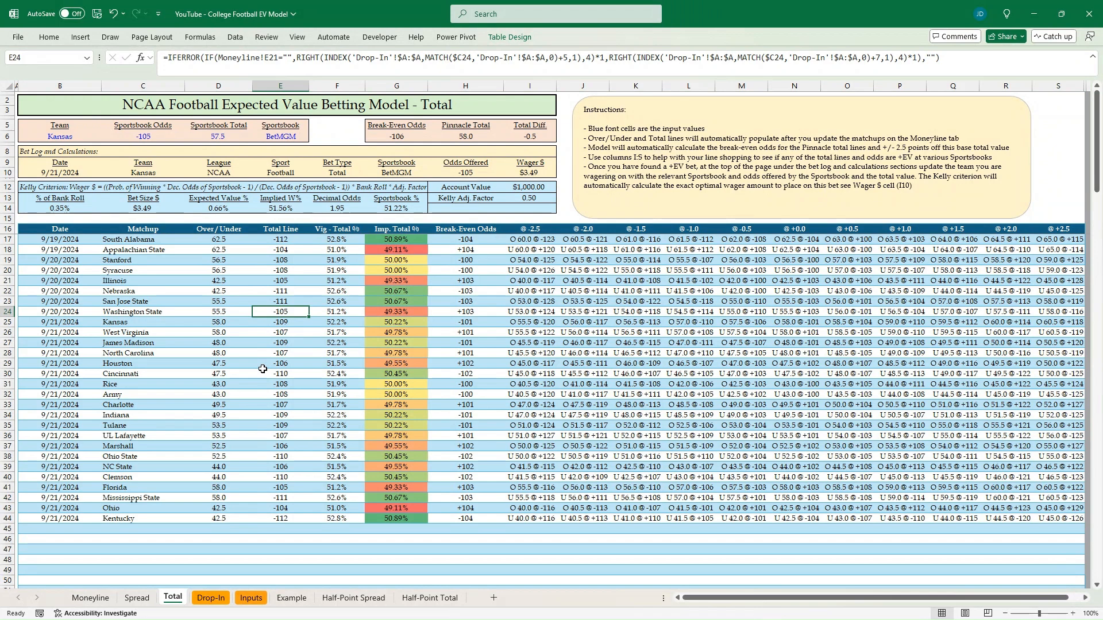
click(246, 396)
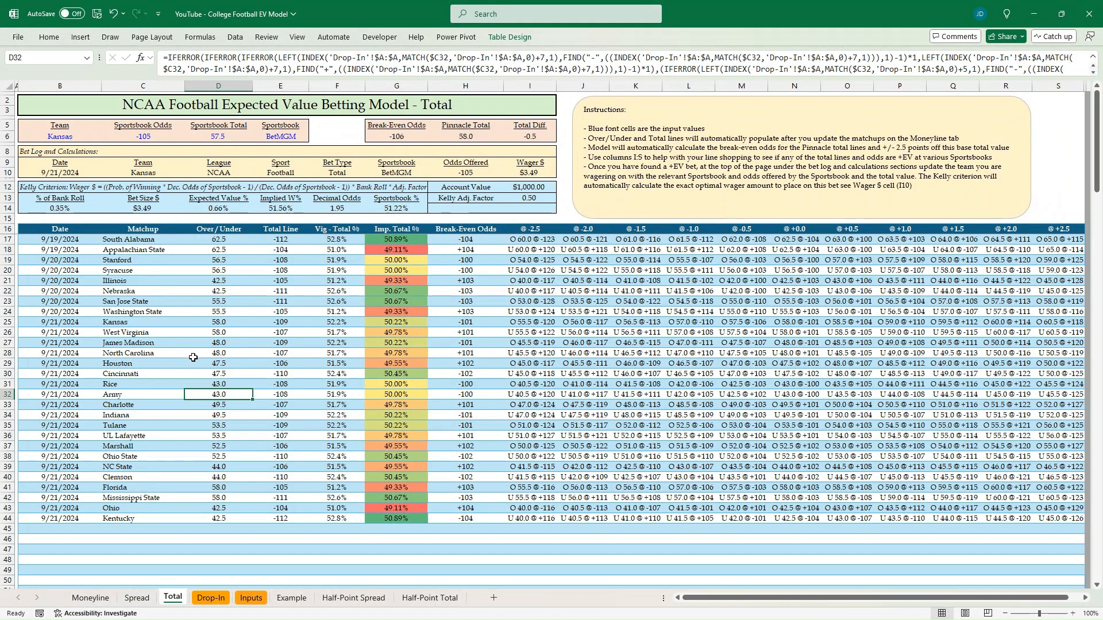
click(264, 330)
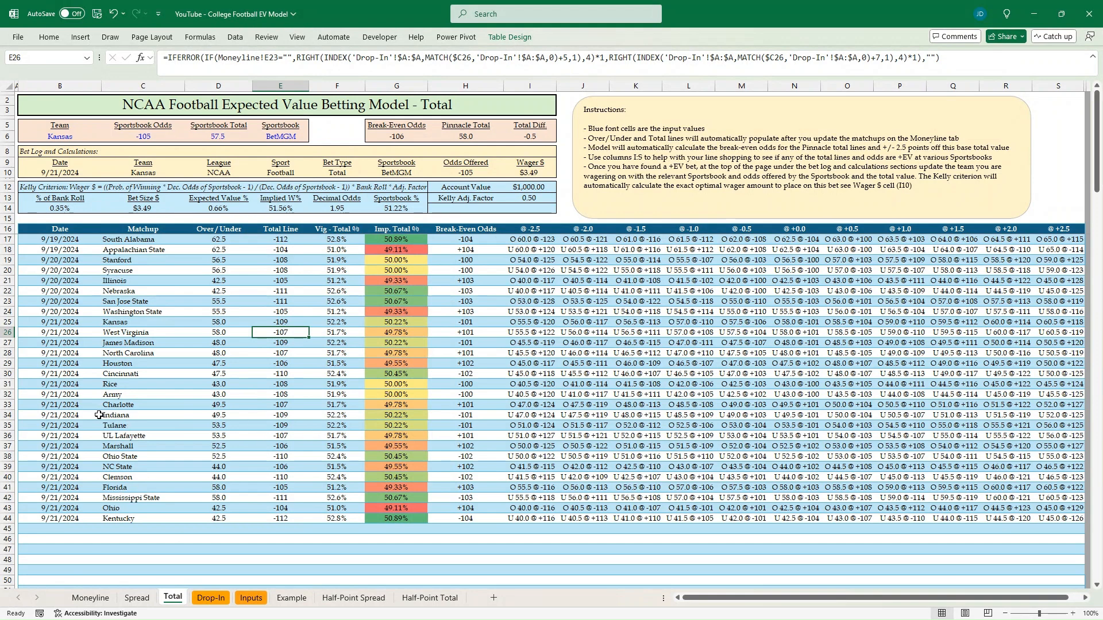
click(132, 433)
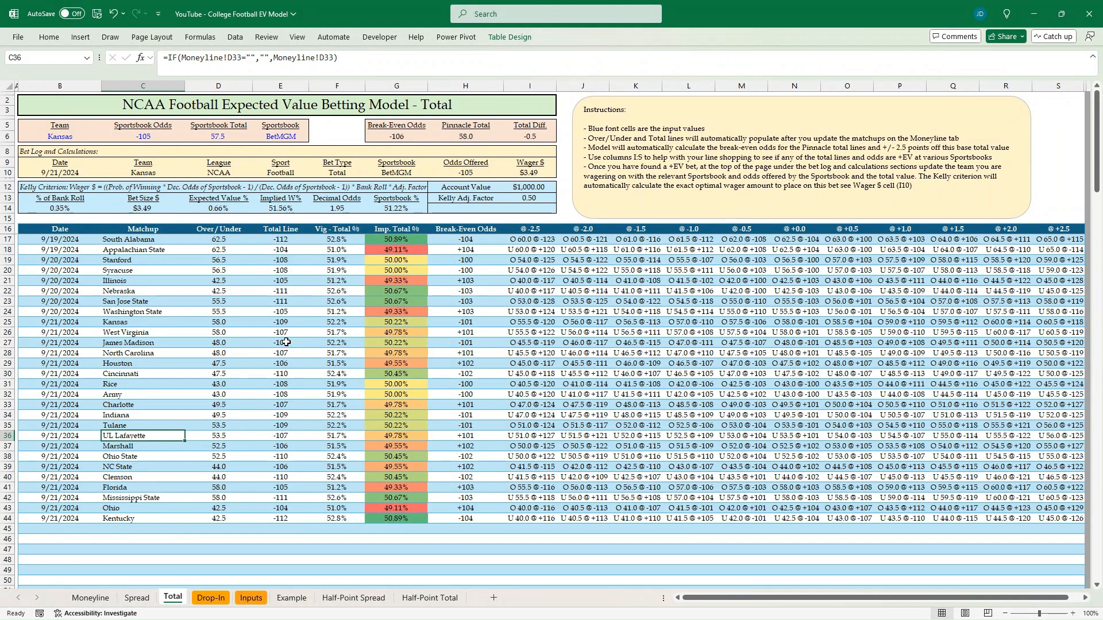
scroll(197, 389, down, 1)
scroll(196, 396, up, 1)
click(232, 310)
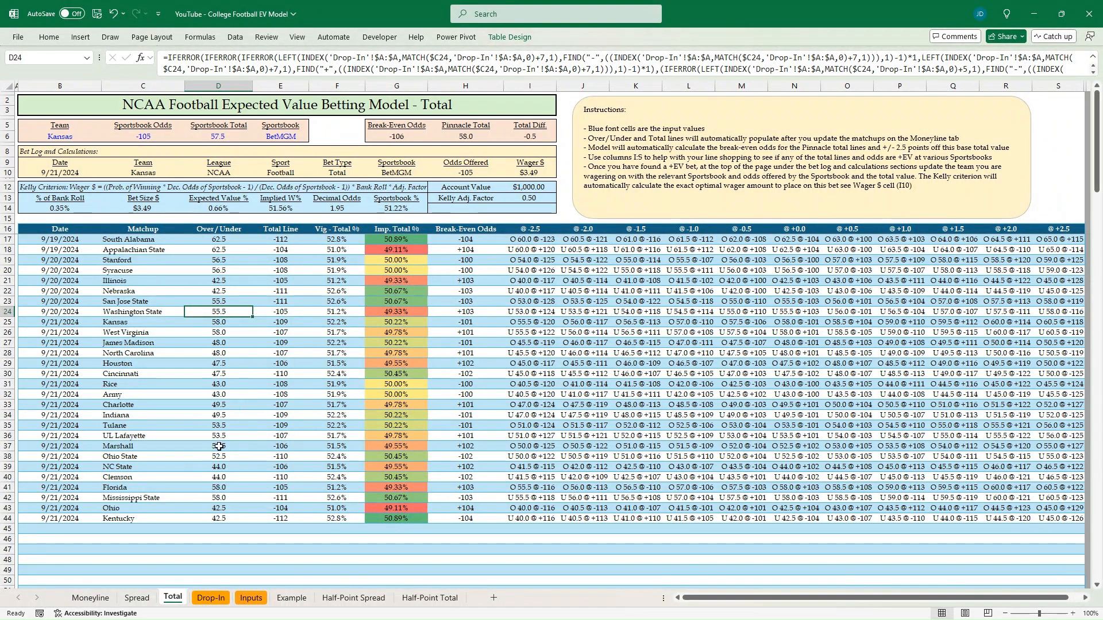
Step: View the Spread sheet's Indiana bet briefly and return to the Total sheet
click(130, 597)
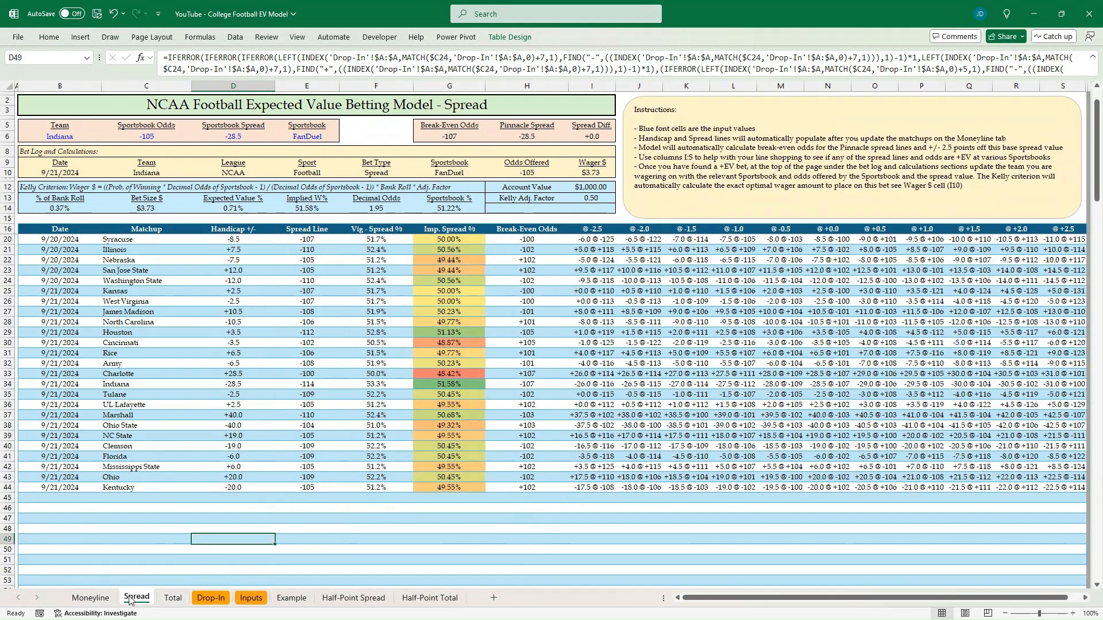
click(173, 600)
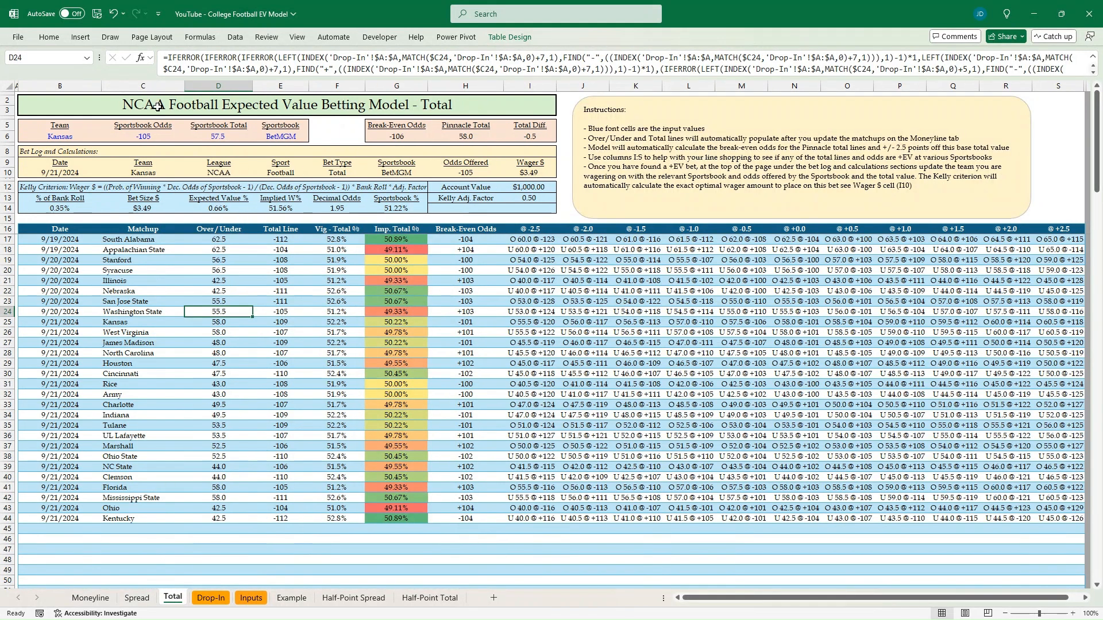